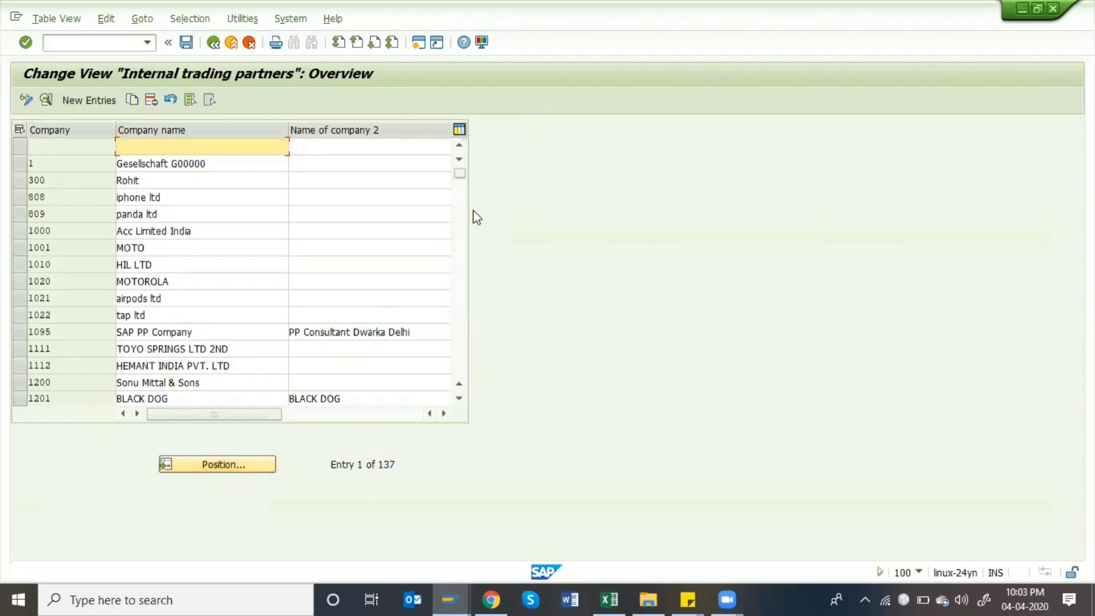
# - Find company AMUL among the internal trading partners, view its details and return to the implementation guide
pyautogui.click(207, 462)
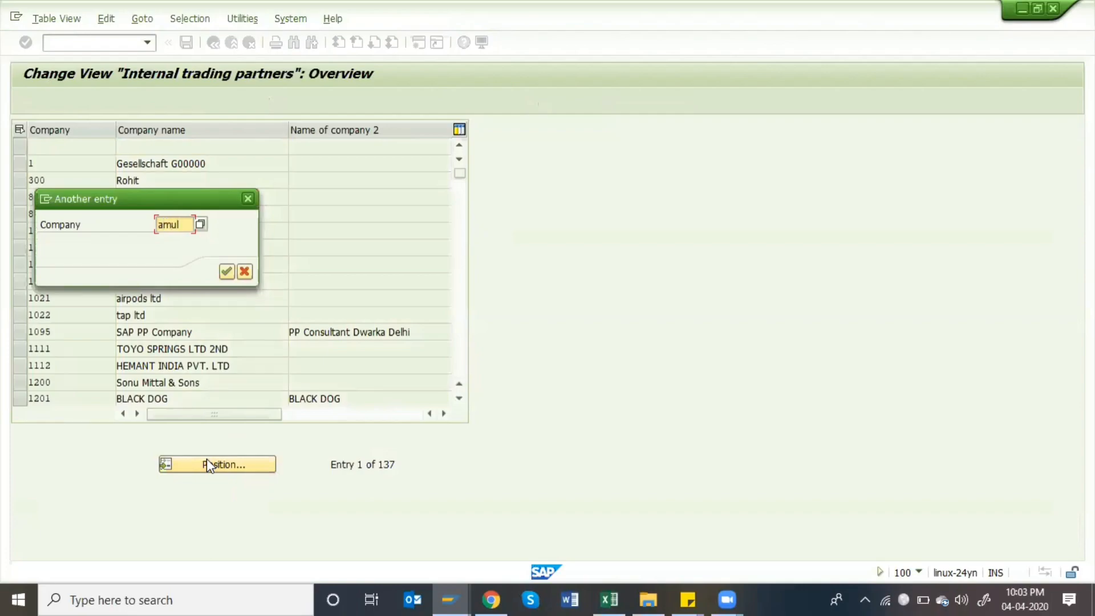
pyautogui.press('Return')
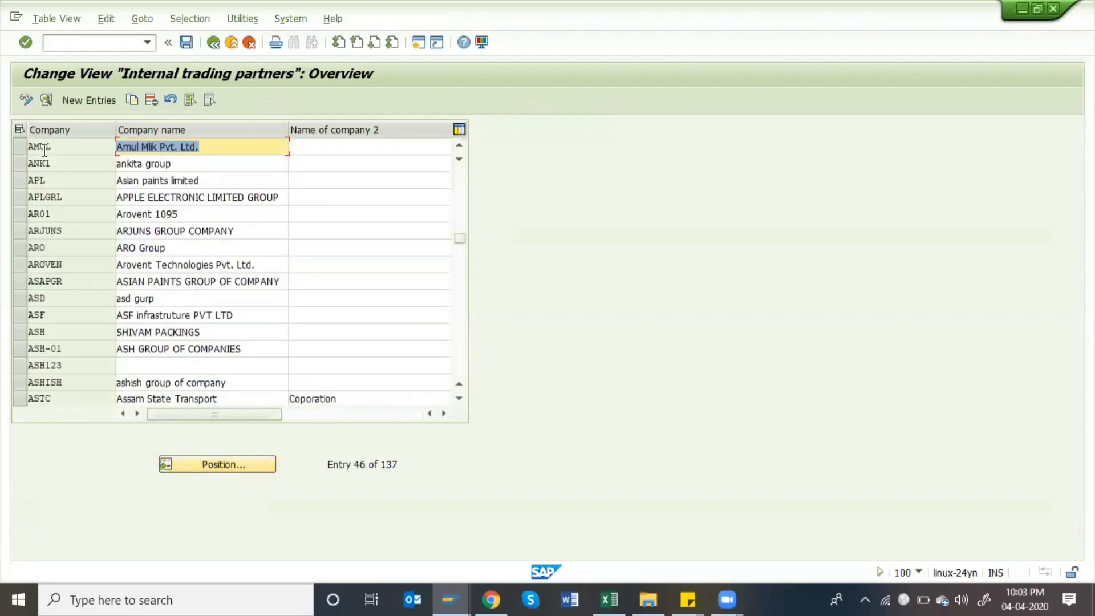
pyautogui.click(78, 147)
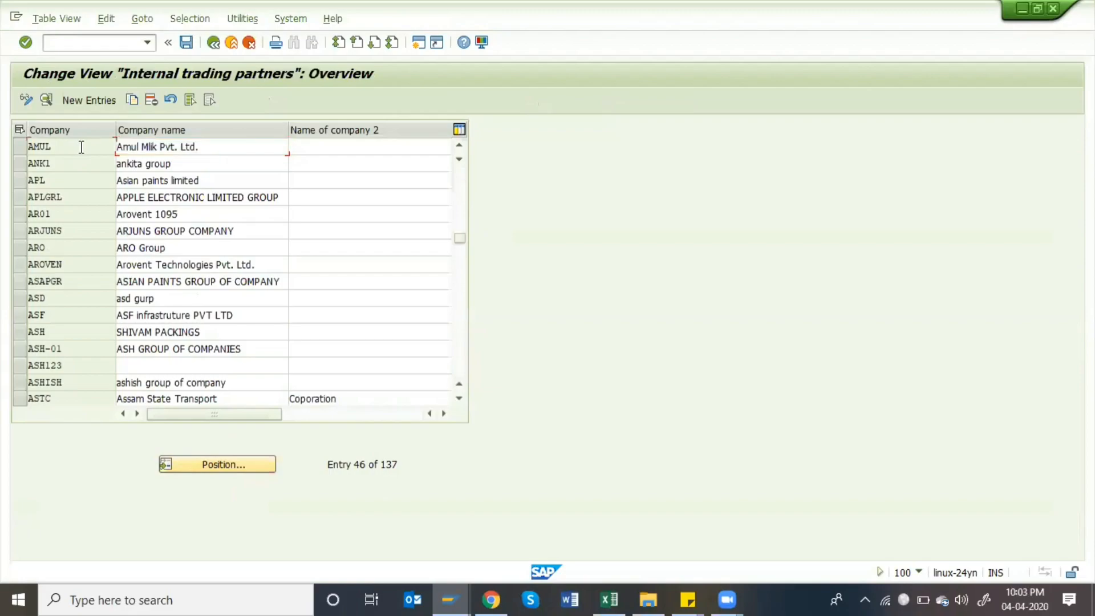
pyautogui.click(226, 147)
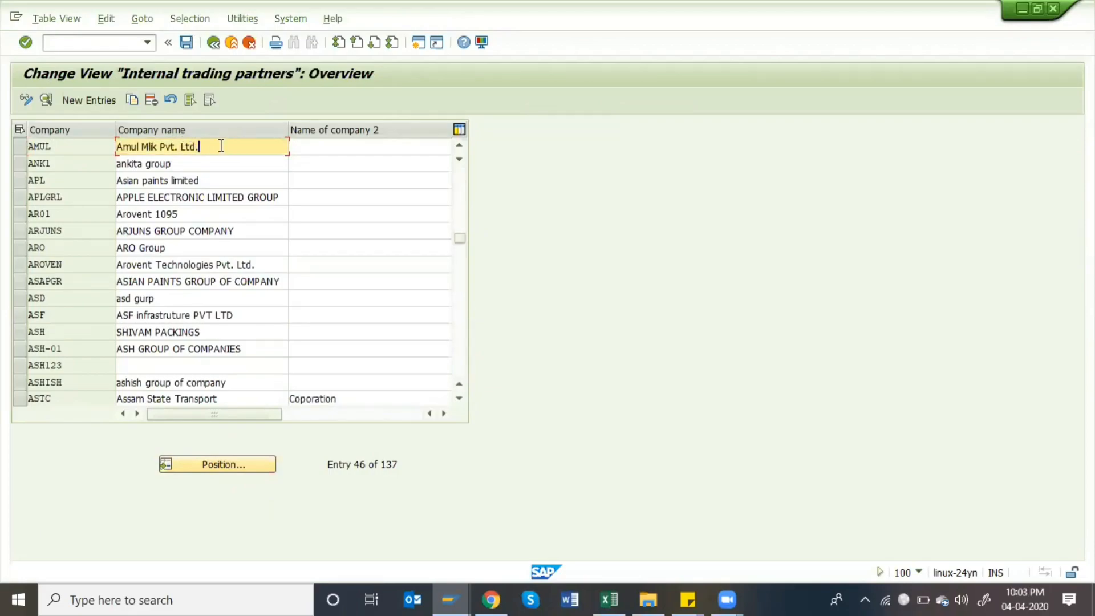
pyautogui.doubleClick(219, 146)
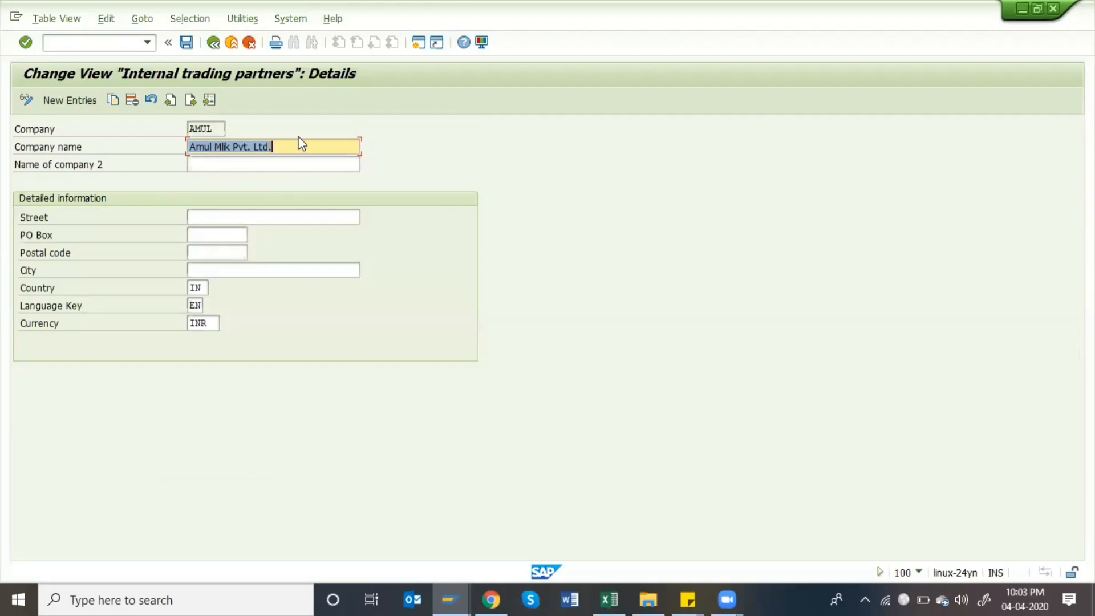
pyautogui.click(214, 42)
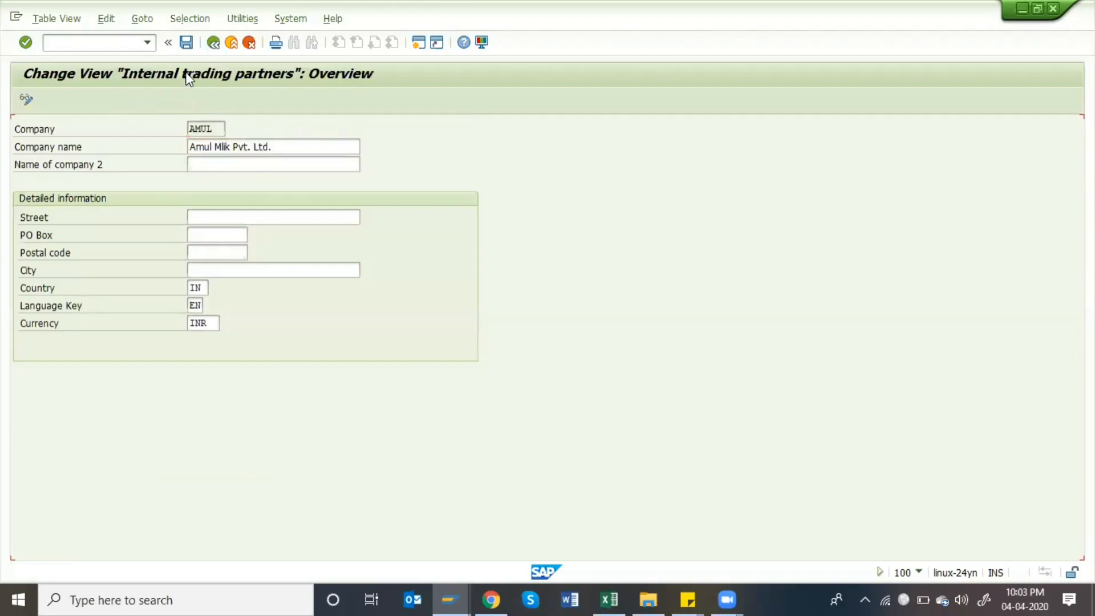
pyautogui.click(214, 43)
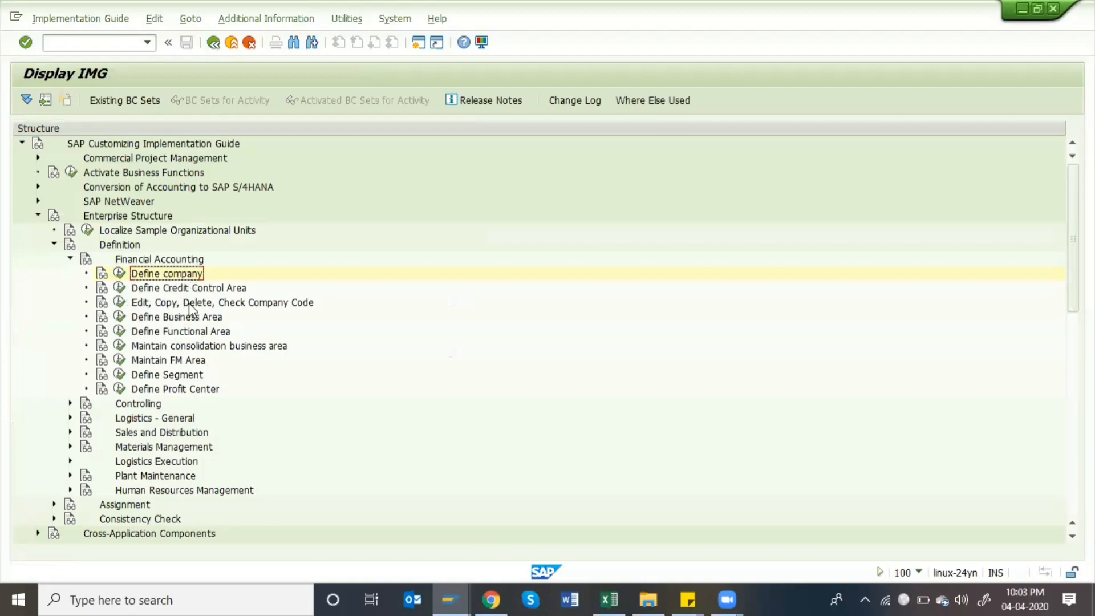
# - Open the Edit Company Code Data activity under Financial Accounting and display the details of company code AMUL
pyautogui.click(118, 304)
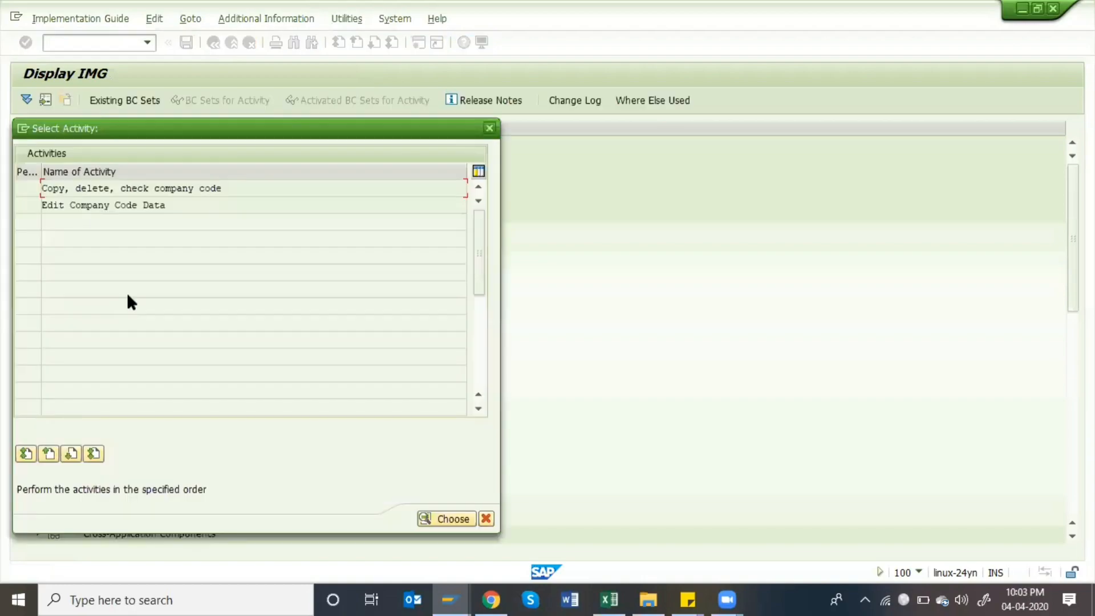
pyautogui.doubleClick(150, 206)
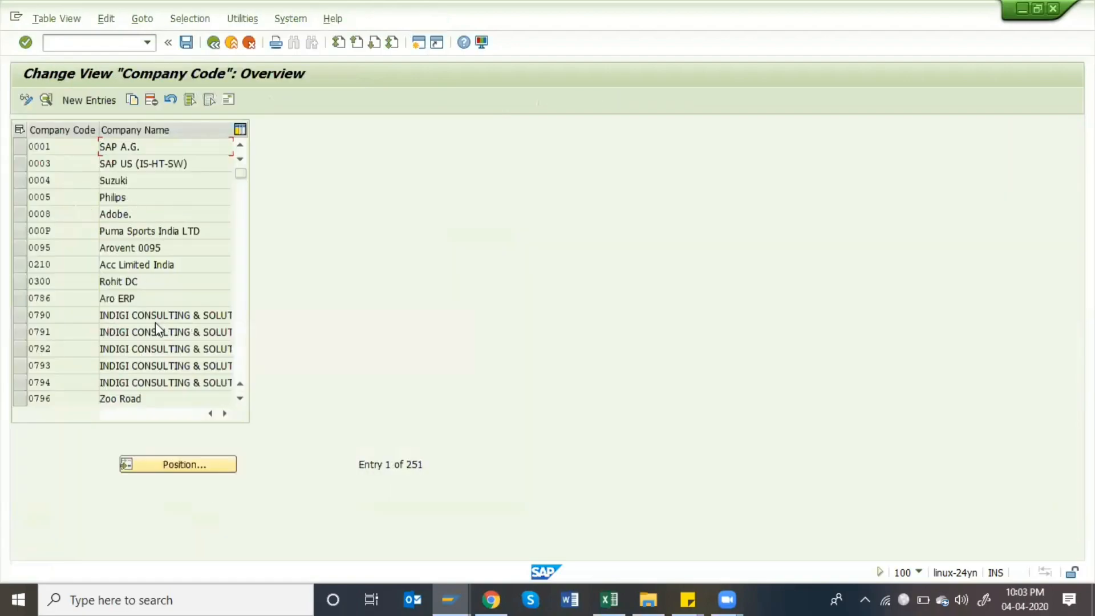
pyautogui.click(205, 466)
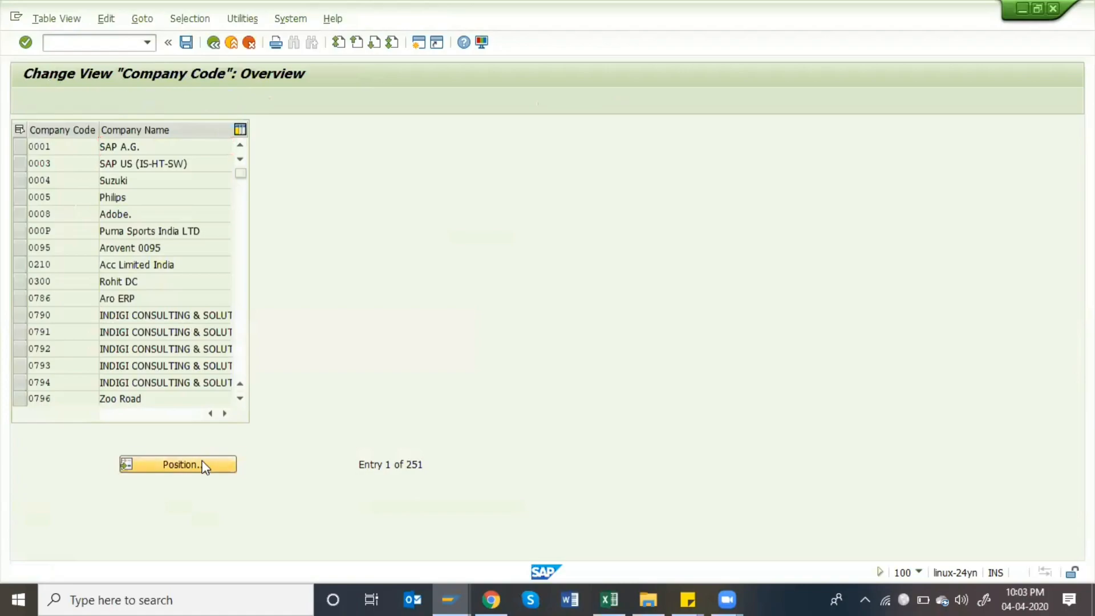
pyautogui.write('amul')
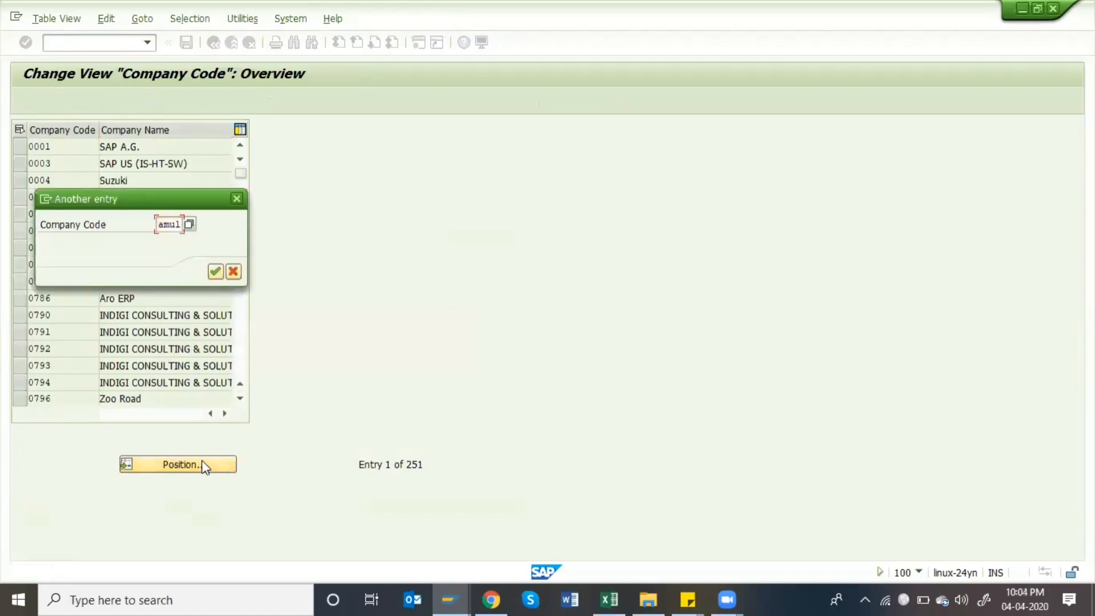
pyautogui.press('Return')
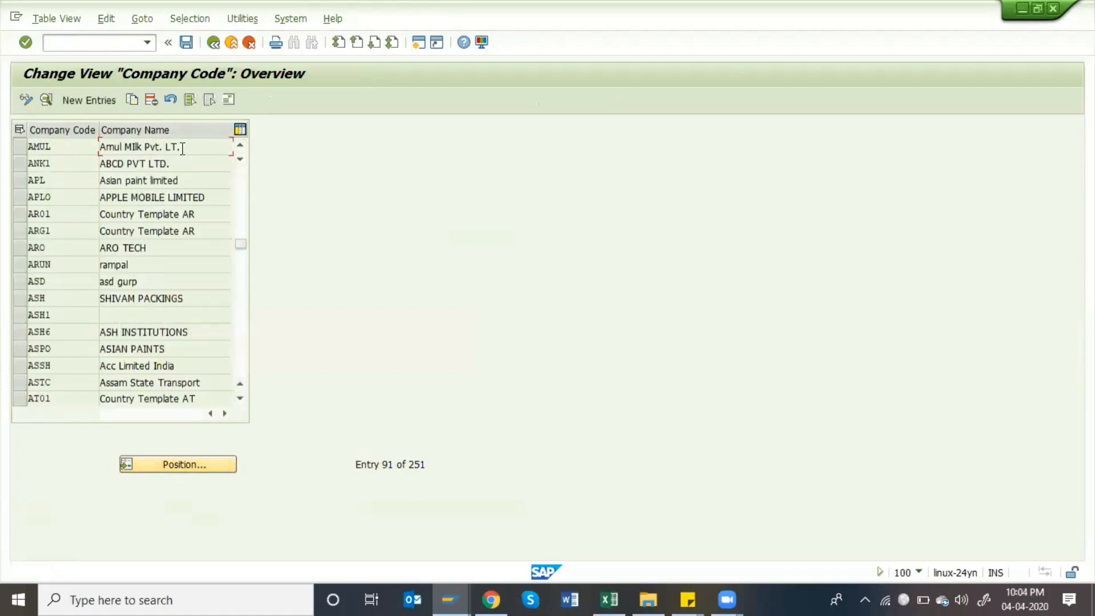
pyautogui.doubleClick(181, 149)
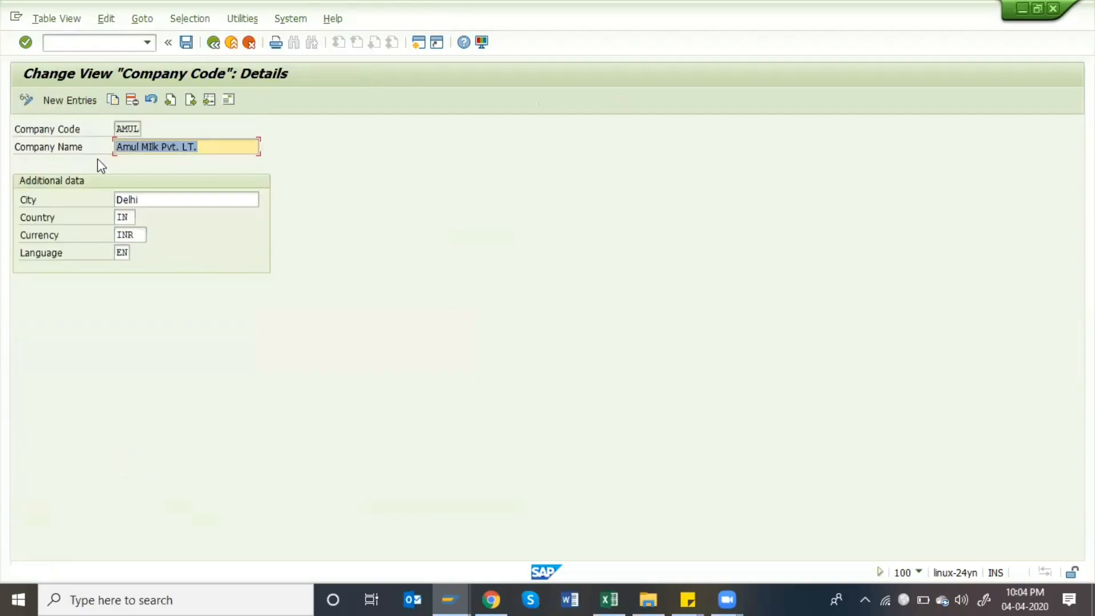
# - Review the address data of company code AMUL and return to the implementation guide structure
pyautogui.click(229, 100)
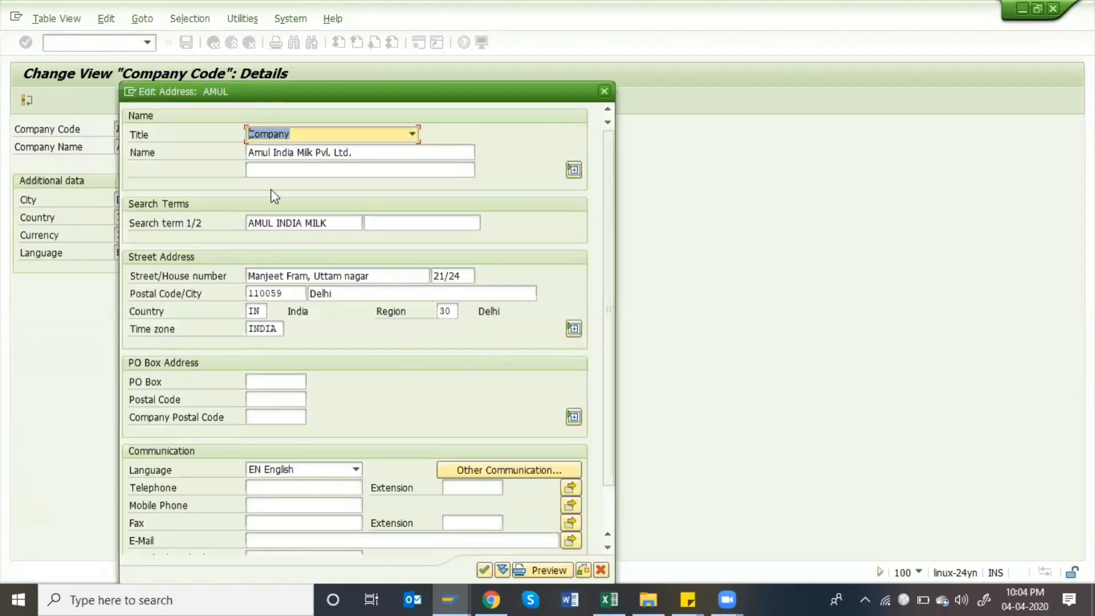
pyautogui.press('Tab')
pyautogui.press('Tab')
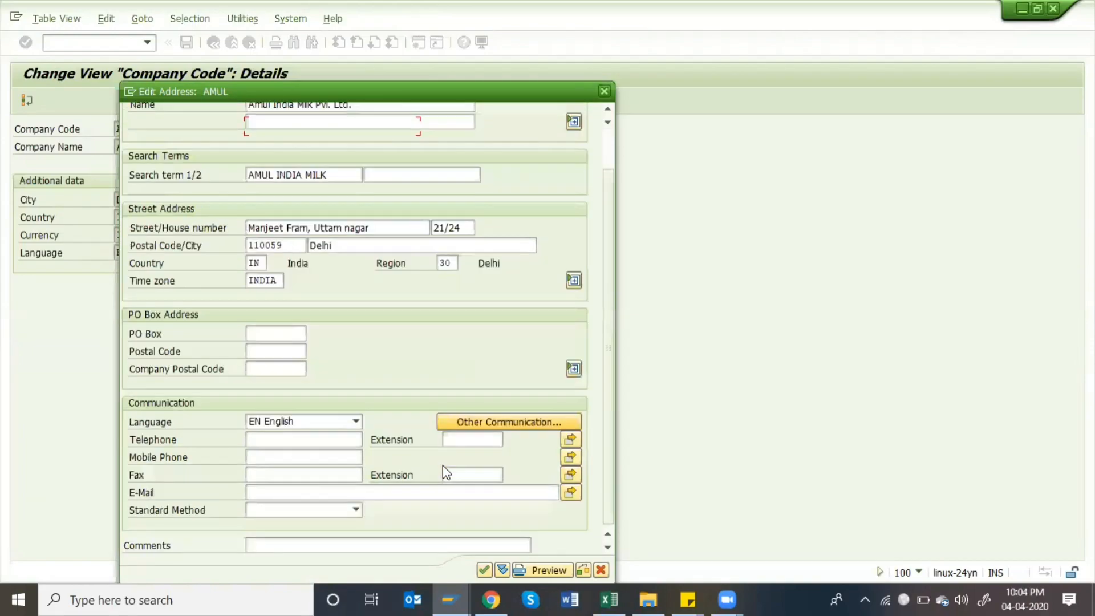
pyautogui.hotkey('shift', 'Tab')
pyautogui.hotkey('shift', 'Tab')
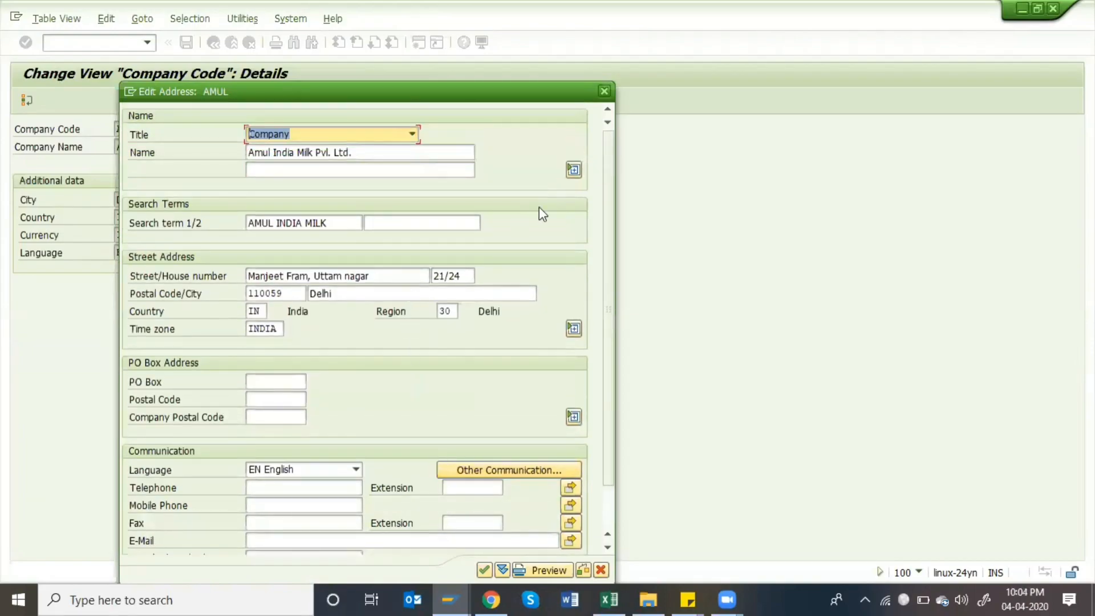
pyautogui.press('Return')
pyautogui.press('F3')
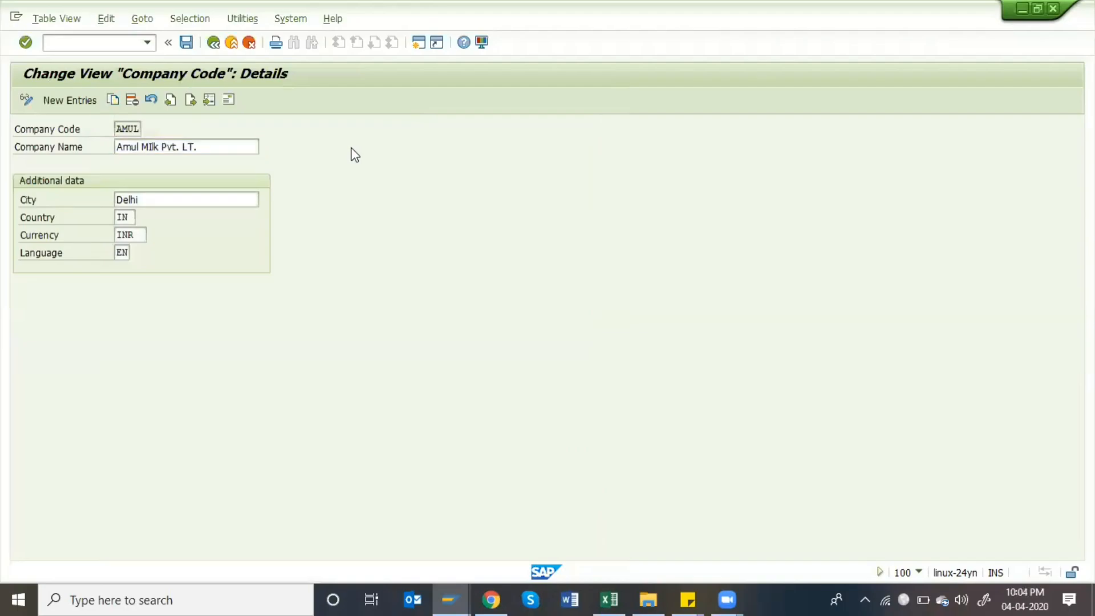
pyautogui.click(213, 42)
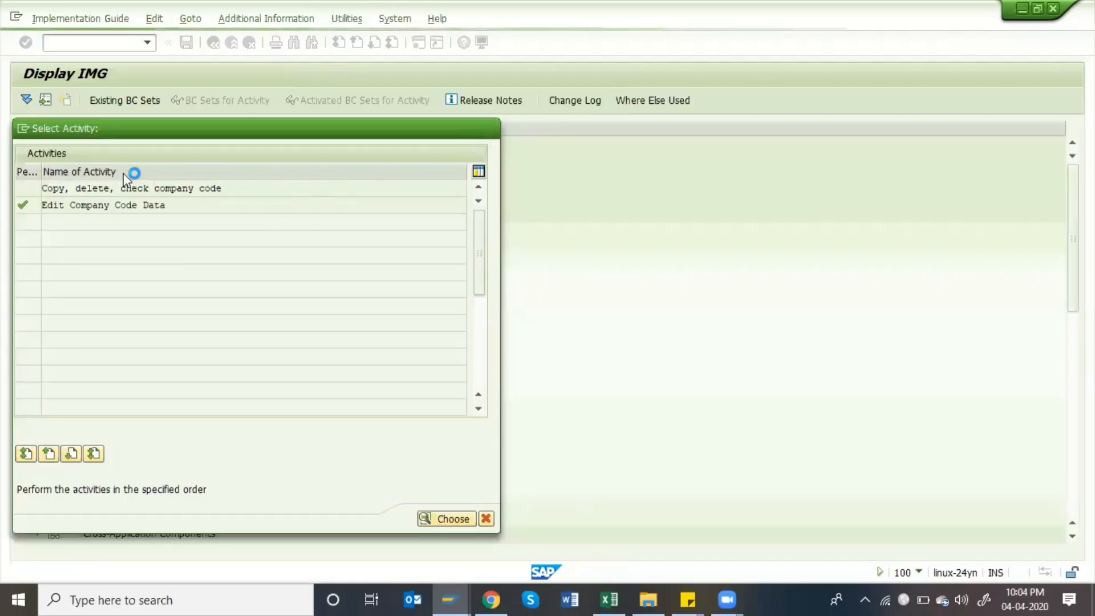
pyautogui.press('Escape')
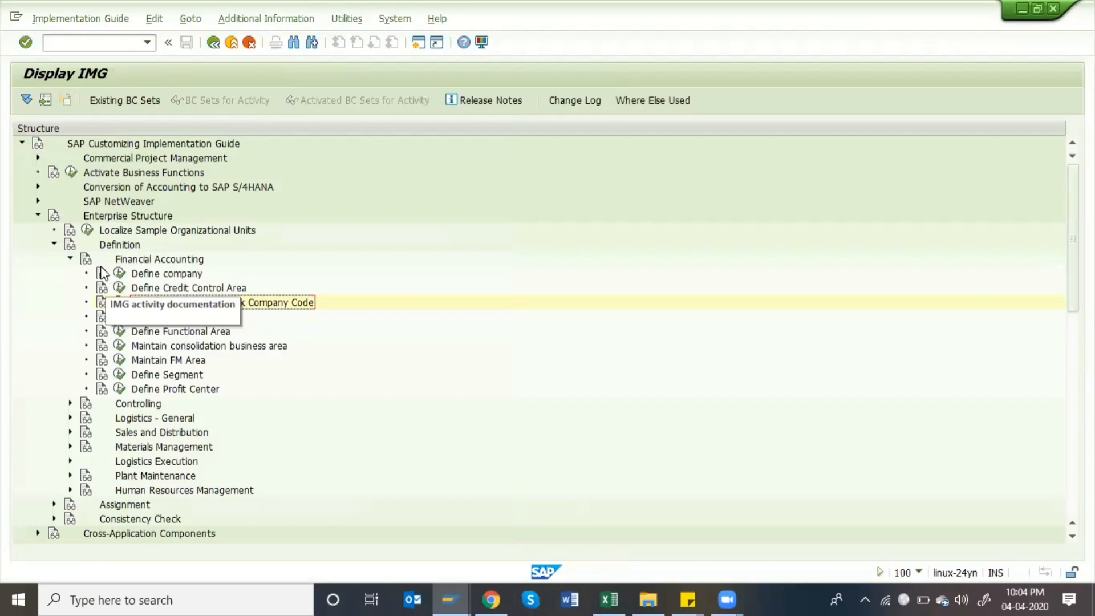
# - Open the Define Plant activity from the Logistics - General definitions of the enterprise structure
pyautogui.click(70, 258)
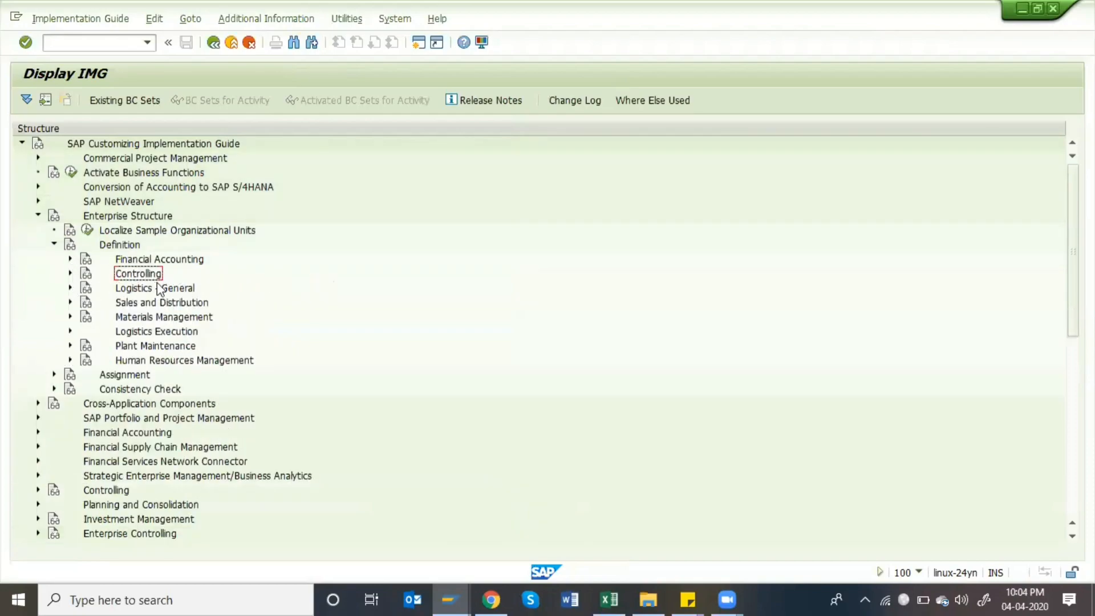
pyautogui.click(178, 287)
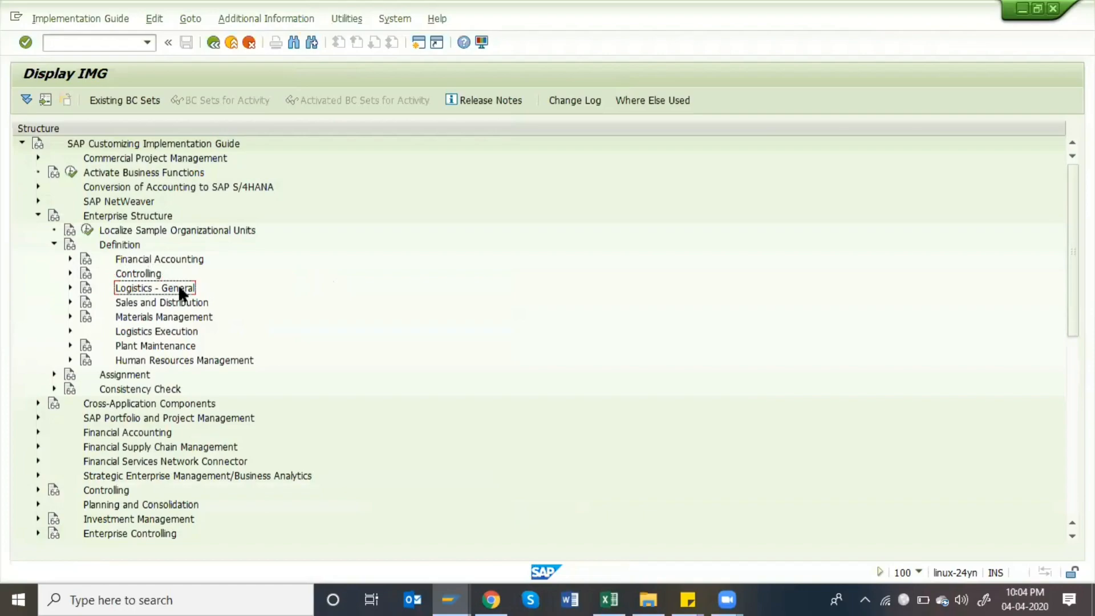
pyautogui.click(70, 288)
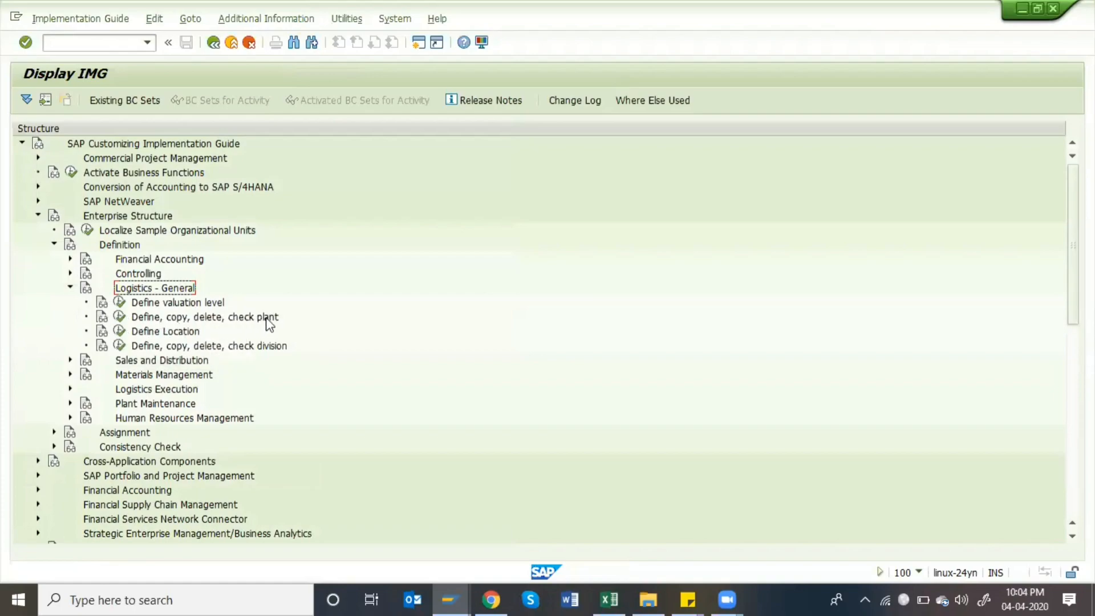
pyautogui.click(119, 317)
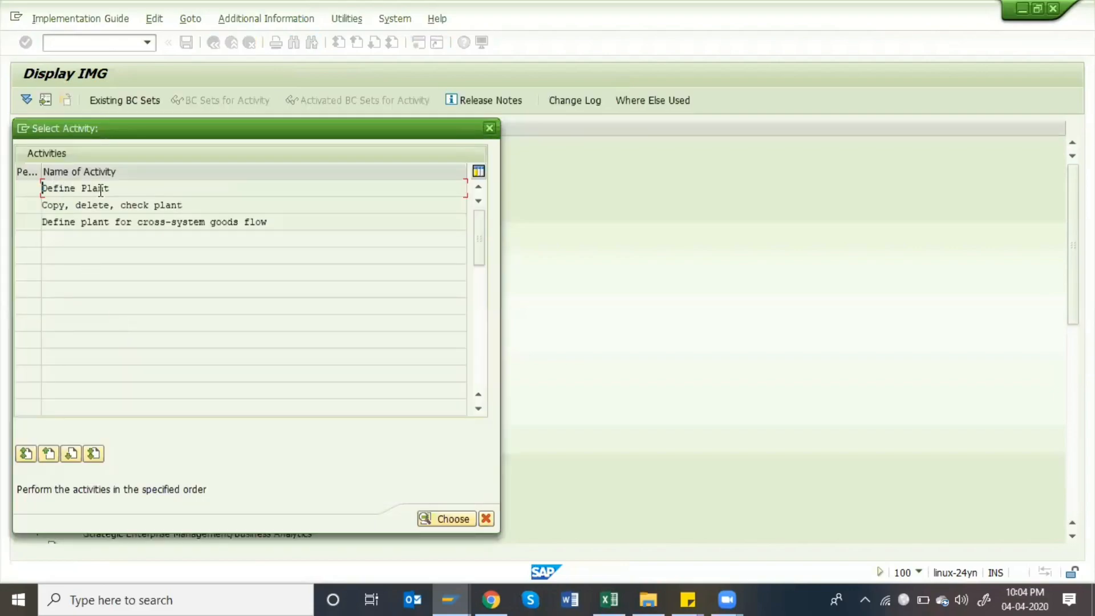
pyautogui.doubleClick(110, 189)
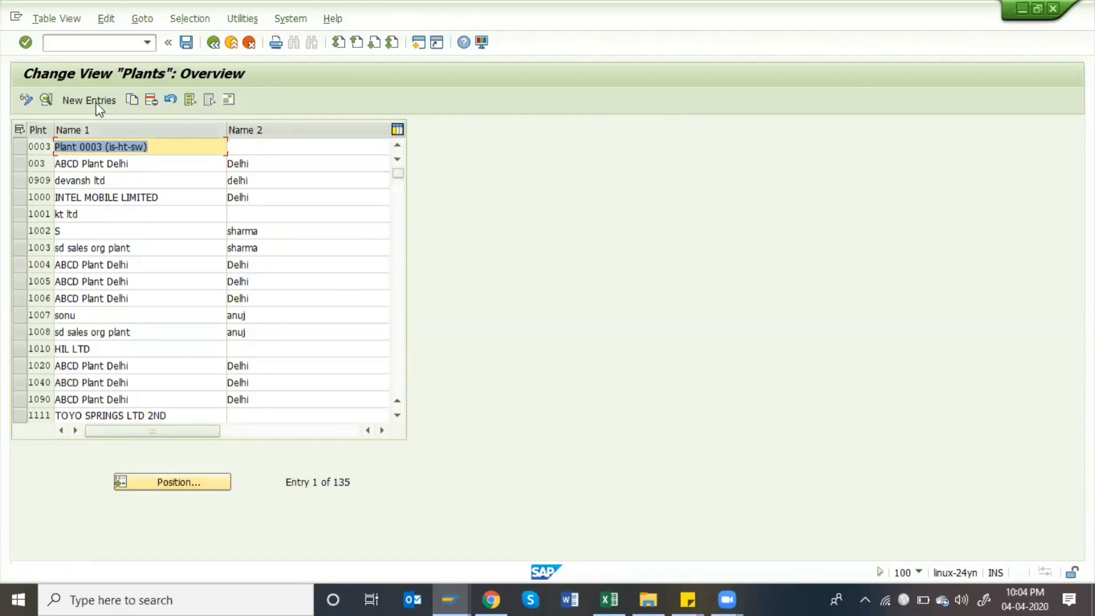
# - Browse the plants overview to examine the existing plants, including the Amul entries
pyautogui.click(26, 264)
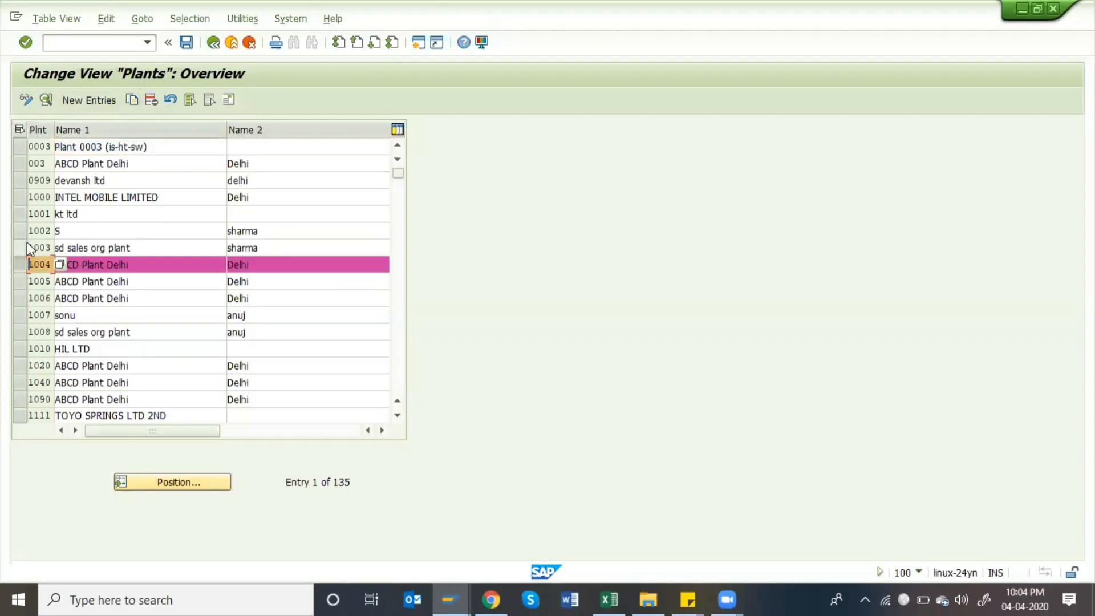
pyautogui.click(21, 260)
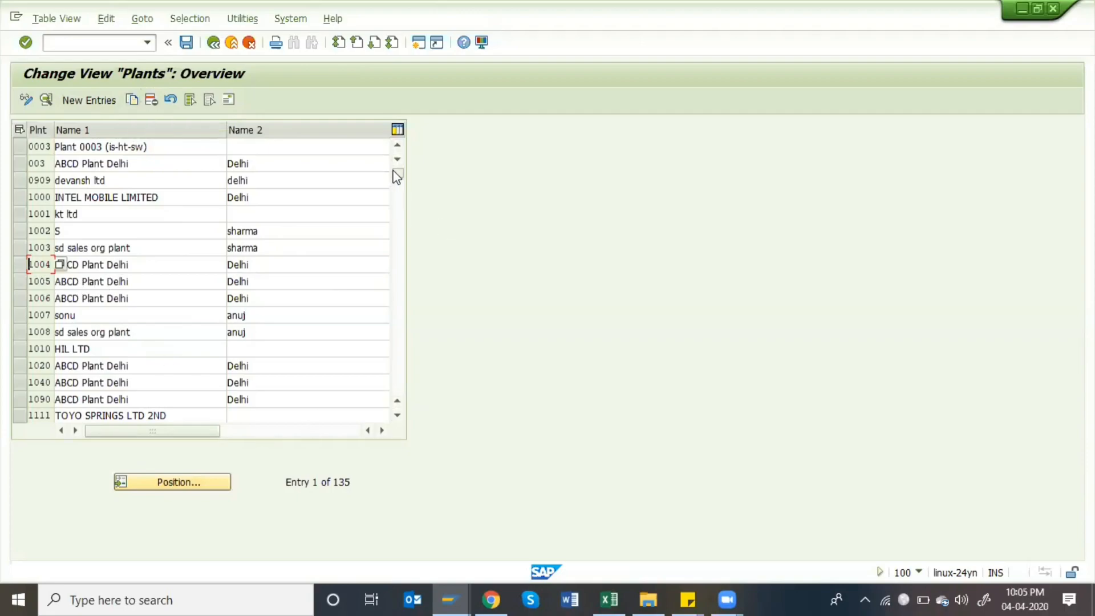
pyautogui.moveTo(398, 173); pyautogui.dragTo(397, 231)
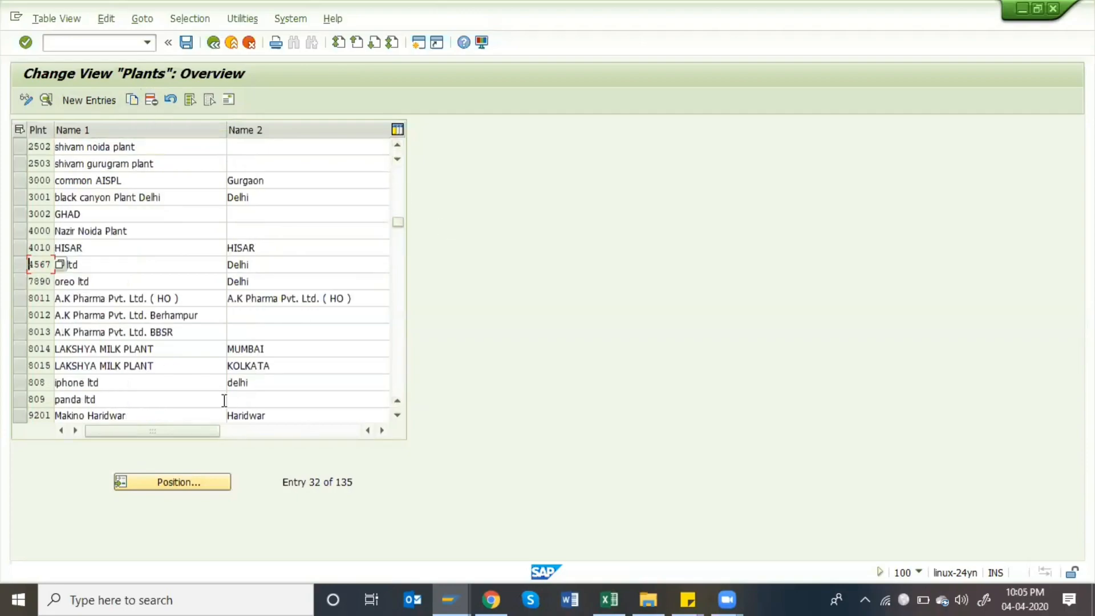
pyautogui.click(398, 320)
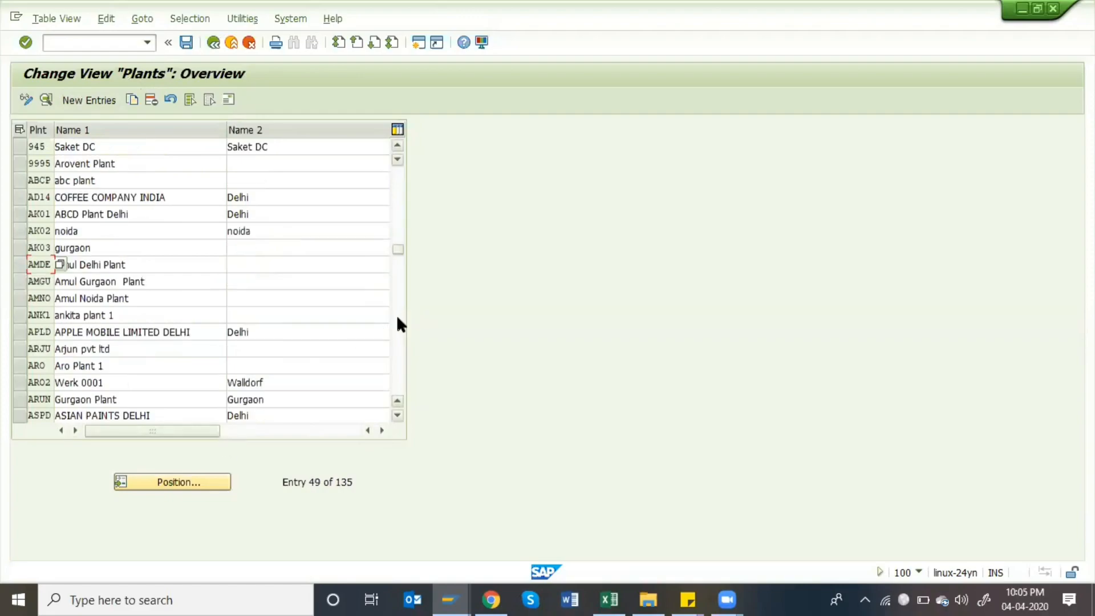
pyautogui.click(398, 320)
pyautogui.click(398, 320)
pyautogui.scroll(7, 288, 231)
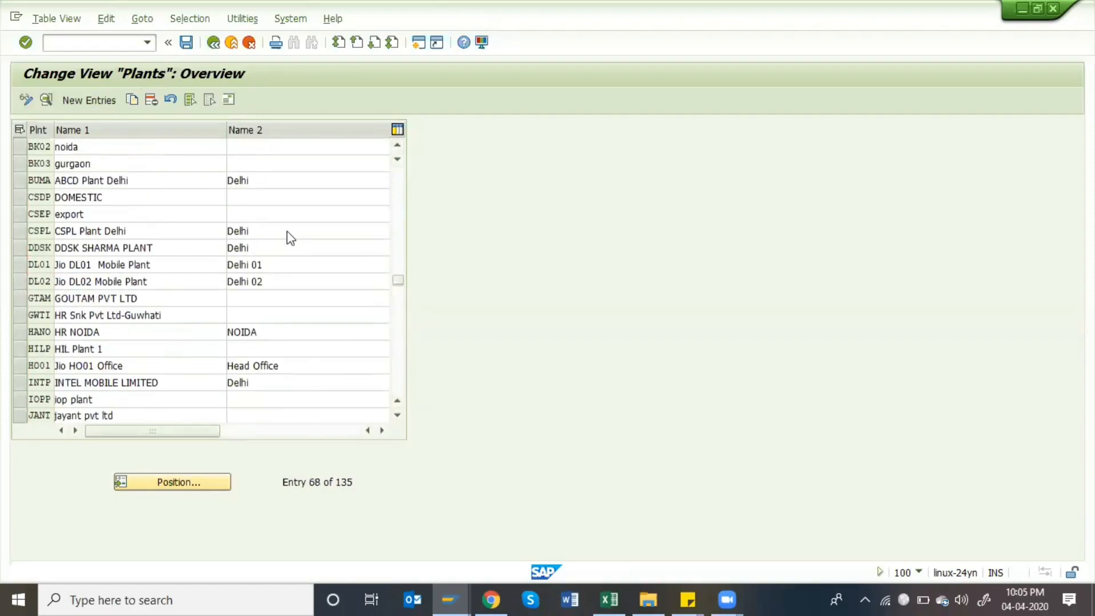
pyautogui.scroll(4, 142, 191)
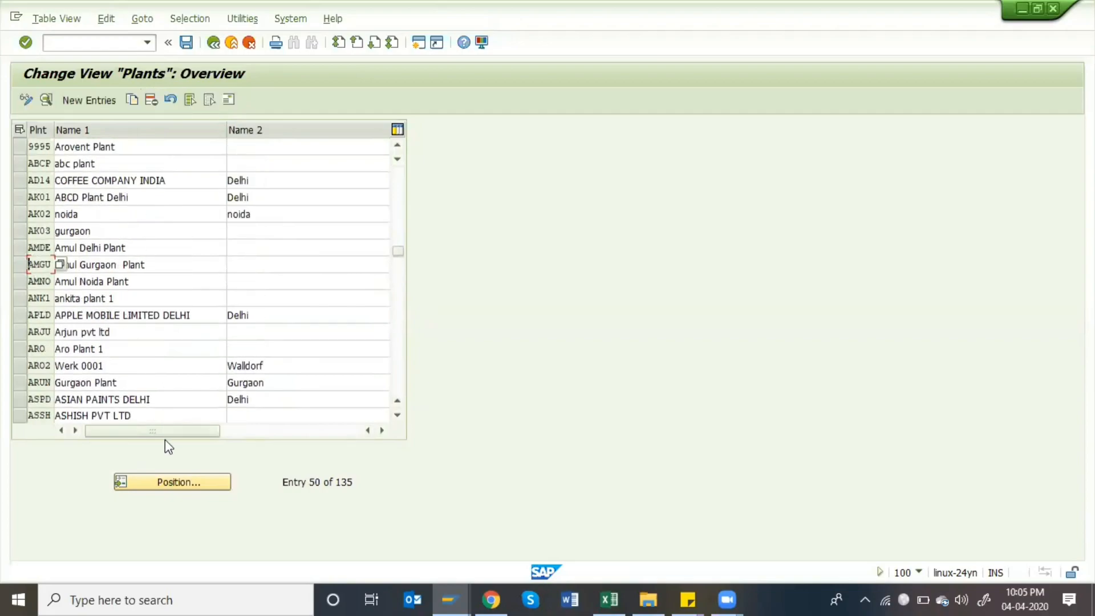
# - Position the plants list at AMDE and open the Amul Delhi Plant entry
pyautogui.click(191, 484)
pyautogui.write('am')
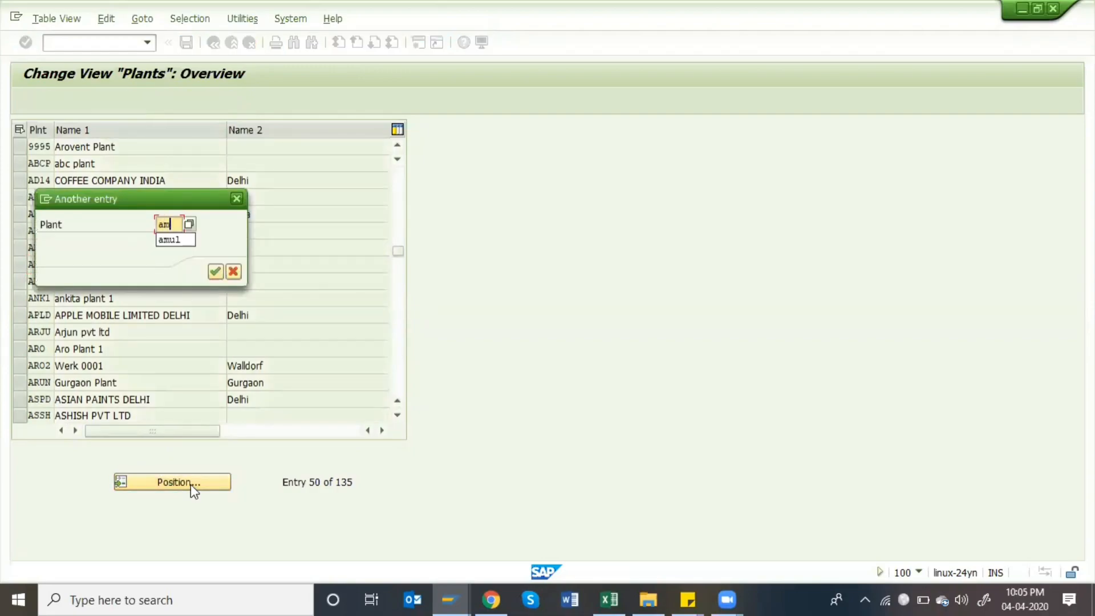
pyautogui.write('de')
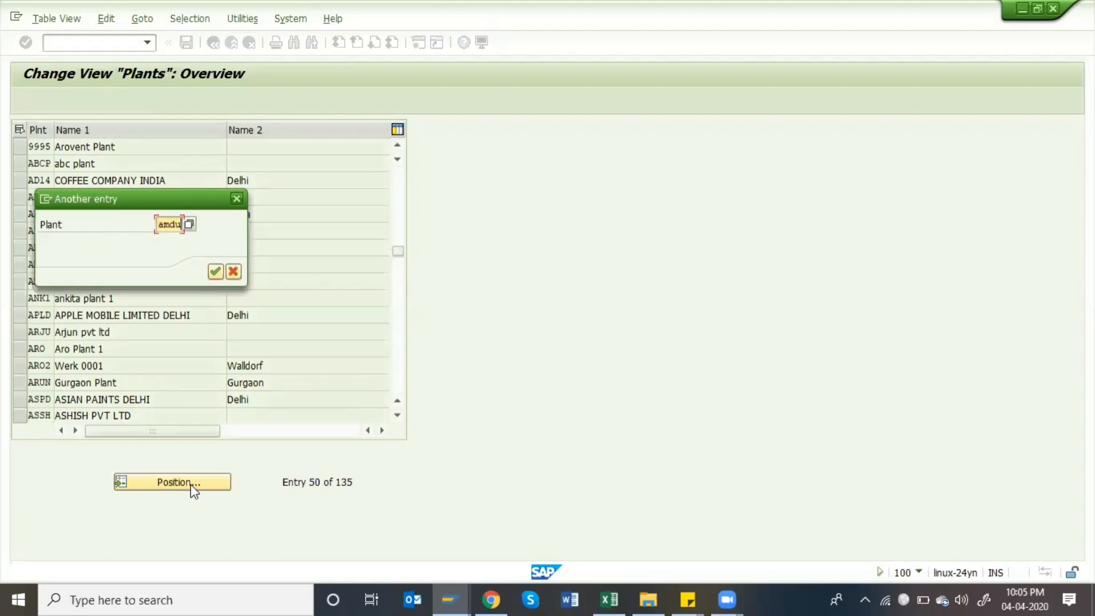
pyautogui.press('Return')
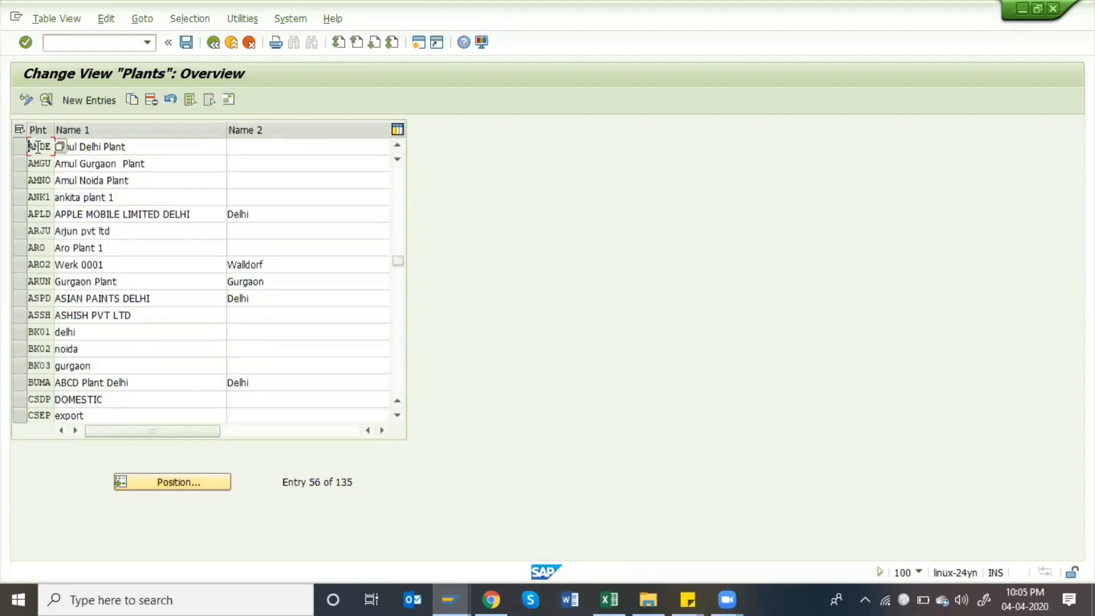
pyautogui.click(154, 147)
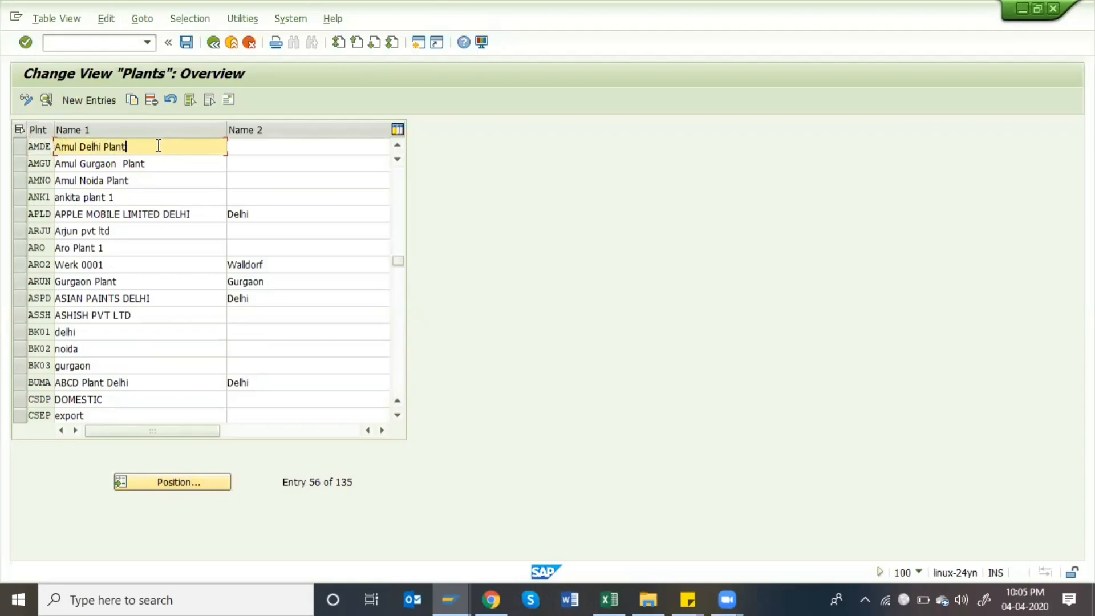
pyautogui.doubleClick(158, 146)
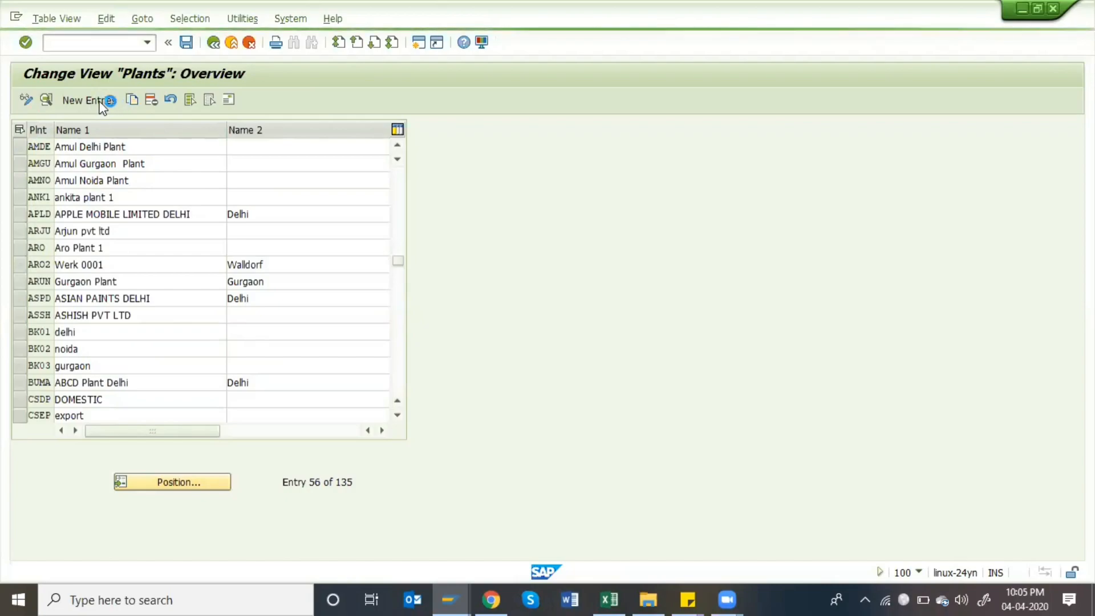
# - View the details of the Amul Delhi Plant, return to the plants overview and mark the AMDE entry
pyautogui.doubleClick(14, 145)
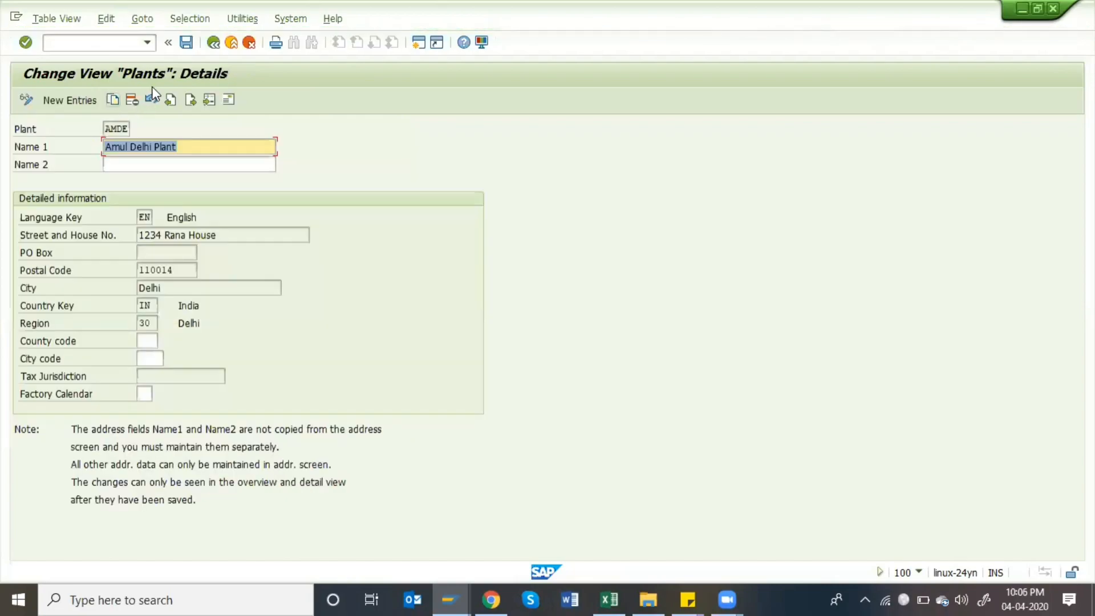
pyautogui.click(215, 45)
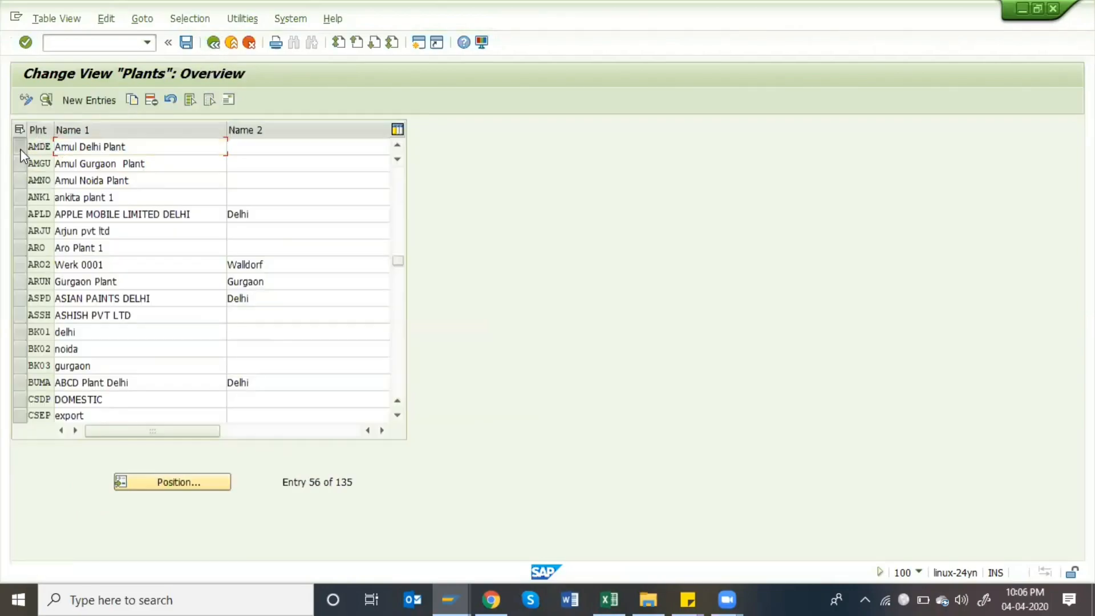
pyautogui.click(19, 150)
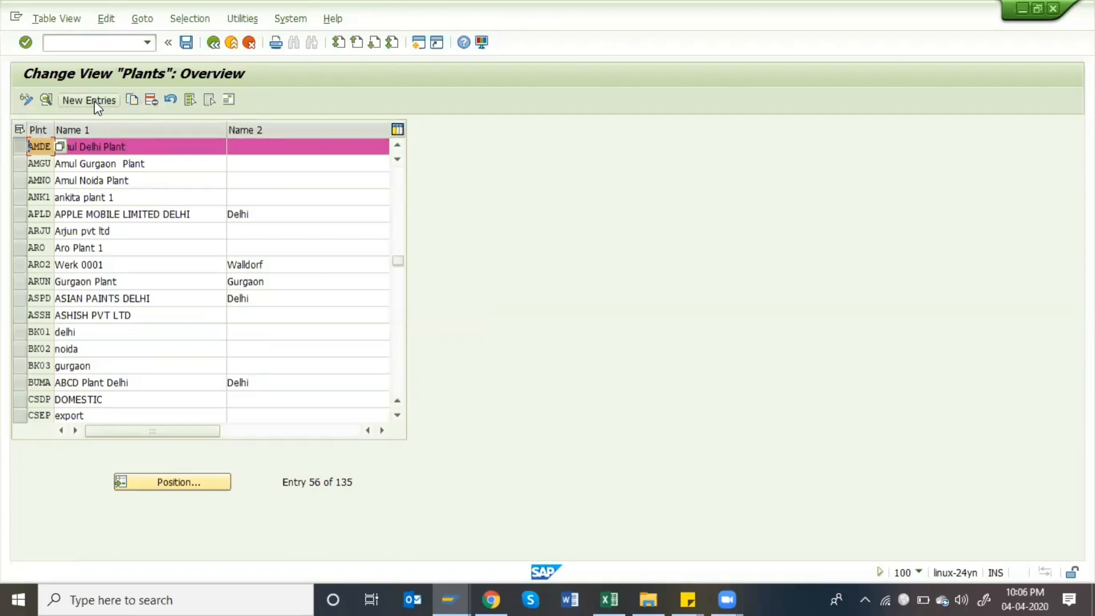
# - Open the AMDE plant details, review its address data down to the communication section and return to the plants overview
pyautogui.doubleClick(117, 147)
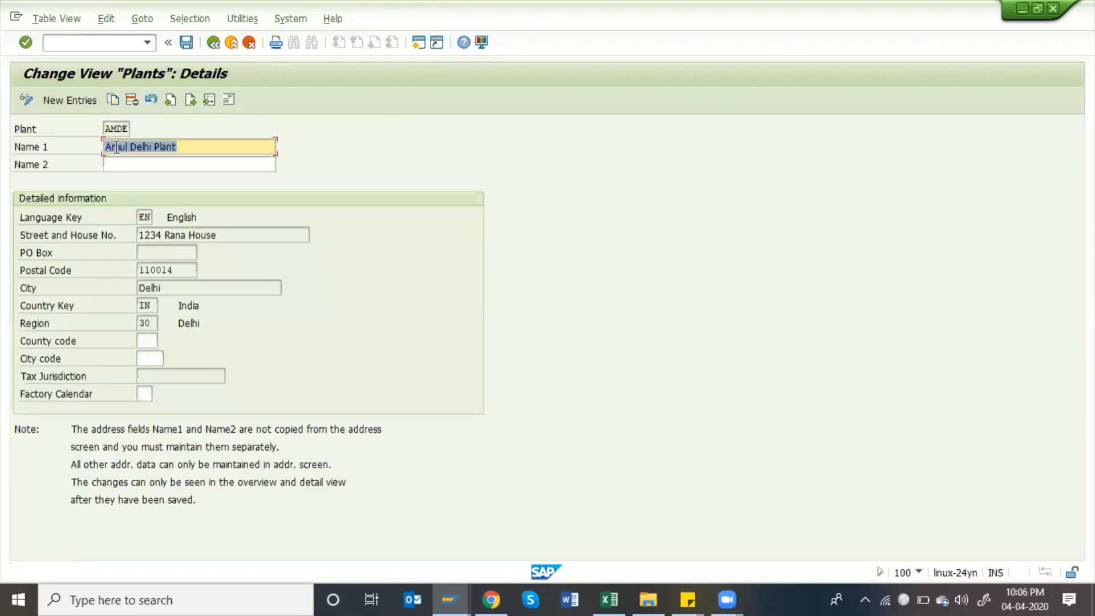
pyautogui.click(189, 146)
pyautogui.click(232, 98)
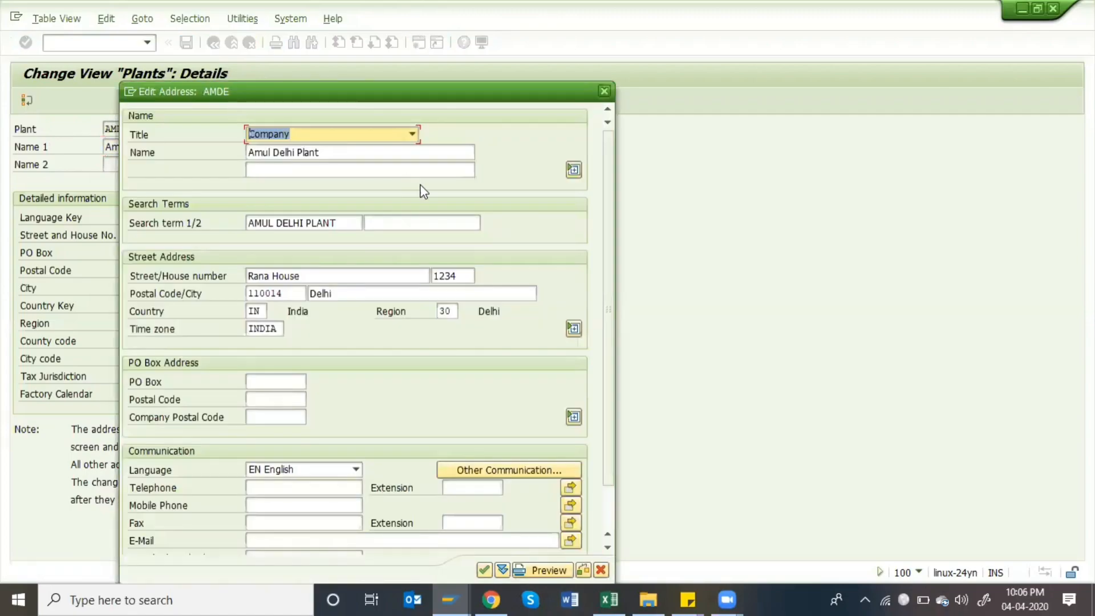
pyautogui.click(357, 151)
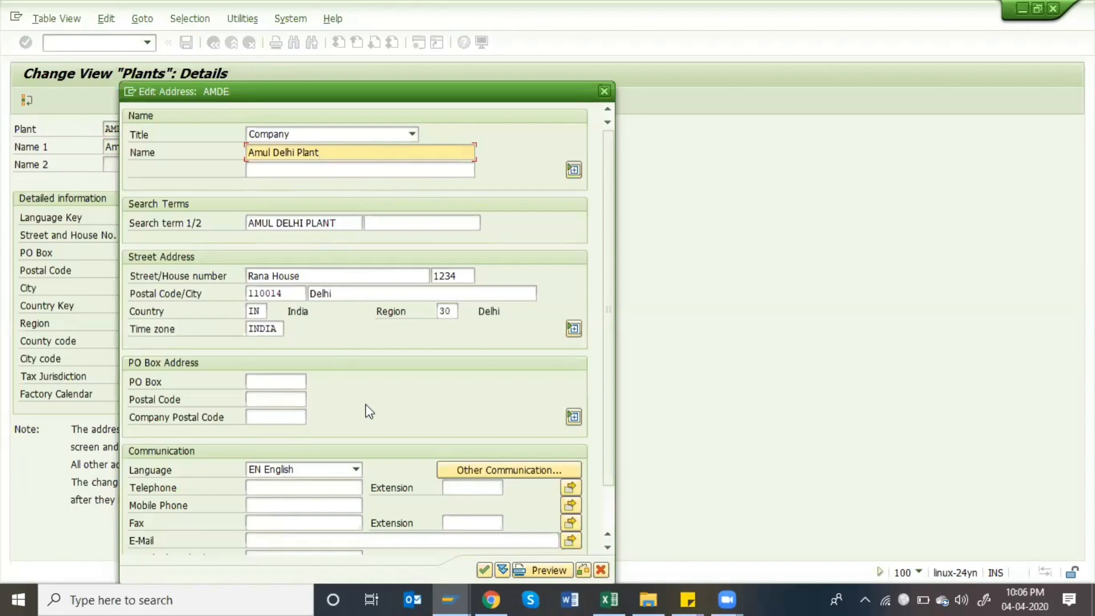
pyautogui.scroll(-1, 364, 405)
pyautogui.scroll(1, 365, 405)
pyautogui.scroll(-1, 513, 371)
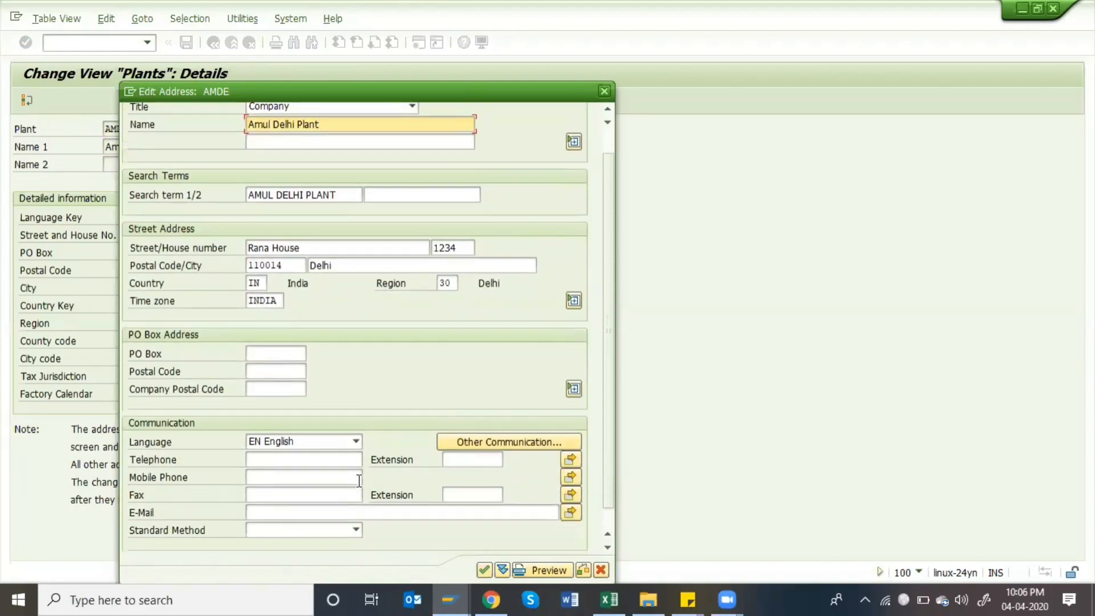
pyautogui.click(601, 569)
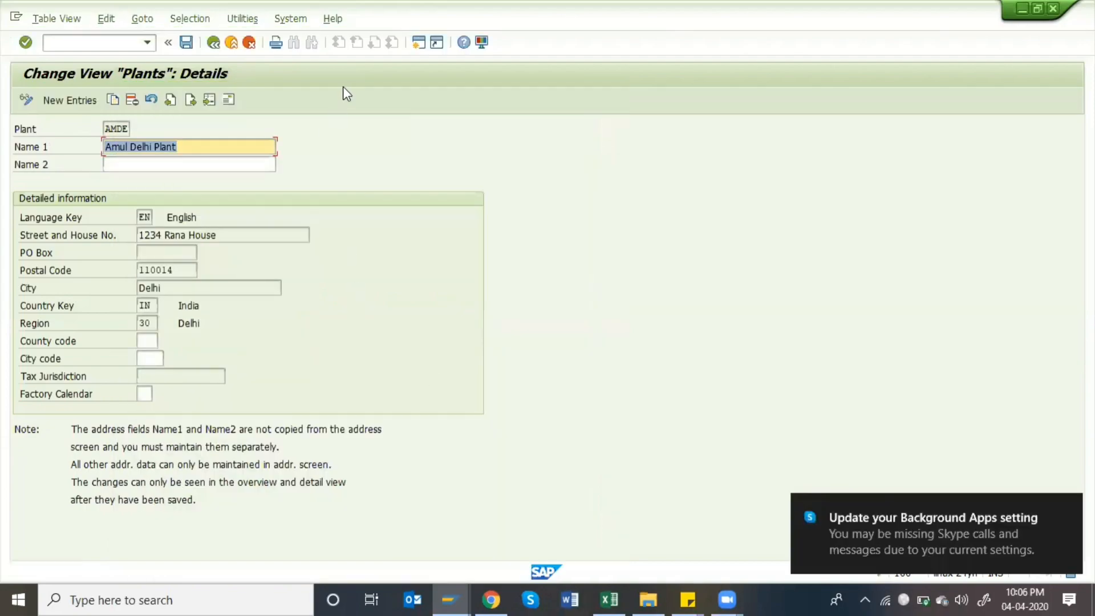
pyautogui.click(212, 42)
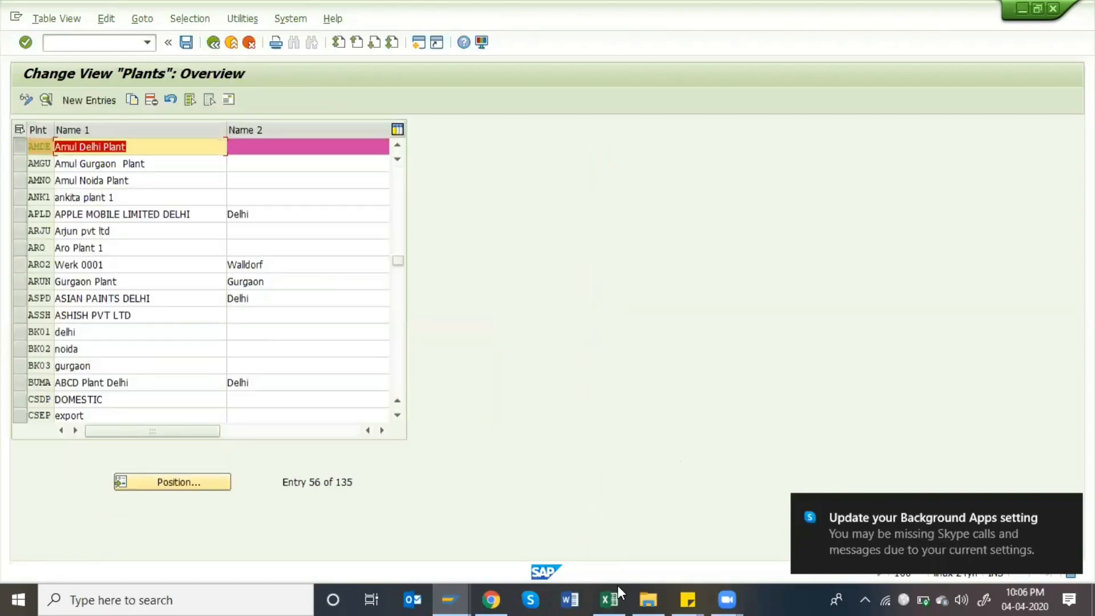
# - Switch to Excel to check the Delhi plant code in the Amul sheet of SAP MM.xlsx, and return to SAP
pyautogui.click(609, 599)
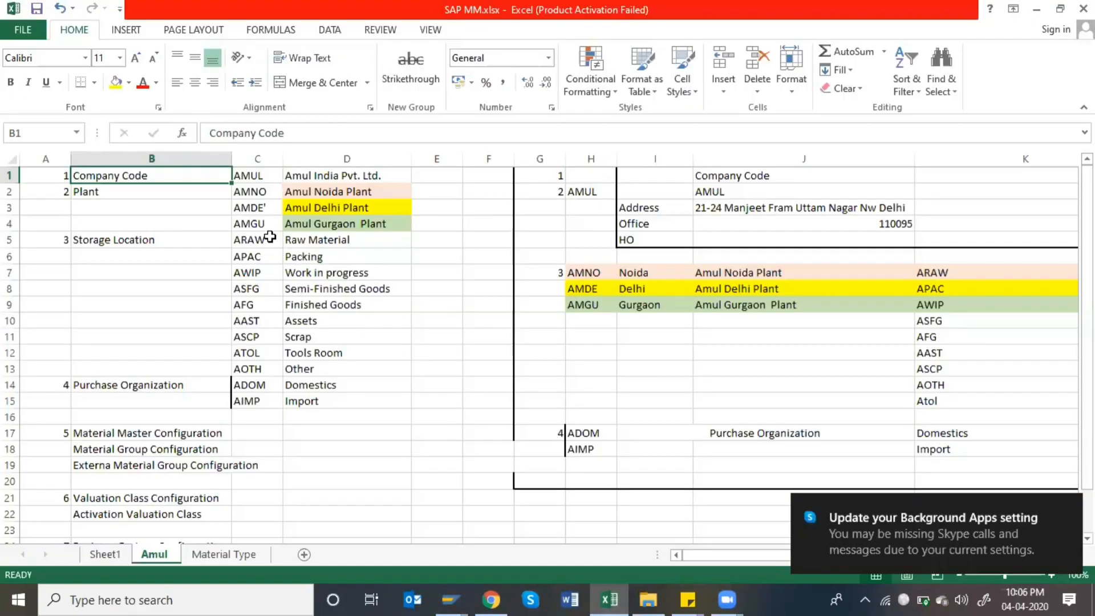
pyautogui.click(263, 212)
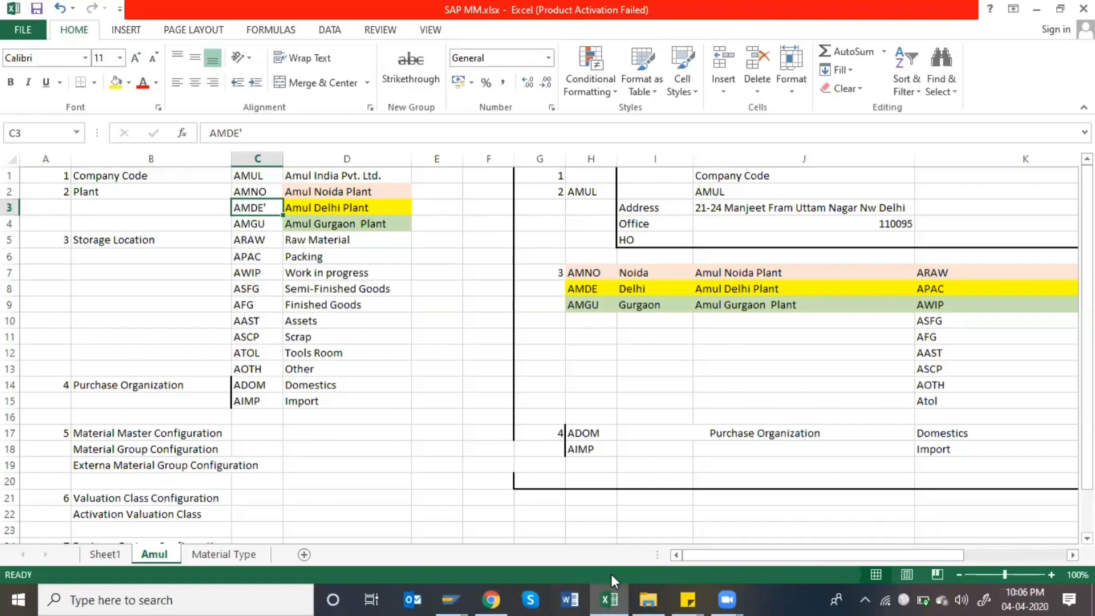
pyautogui.click(607, 599)
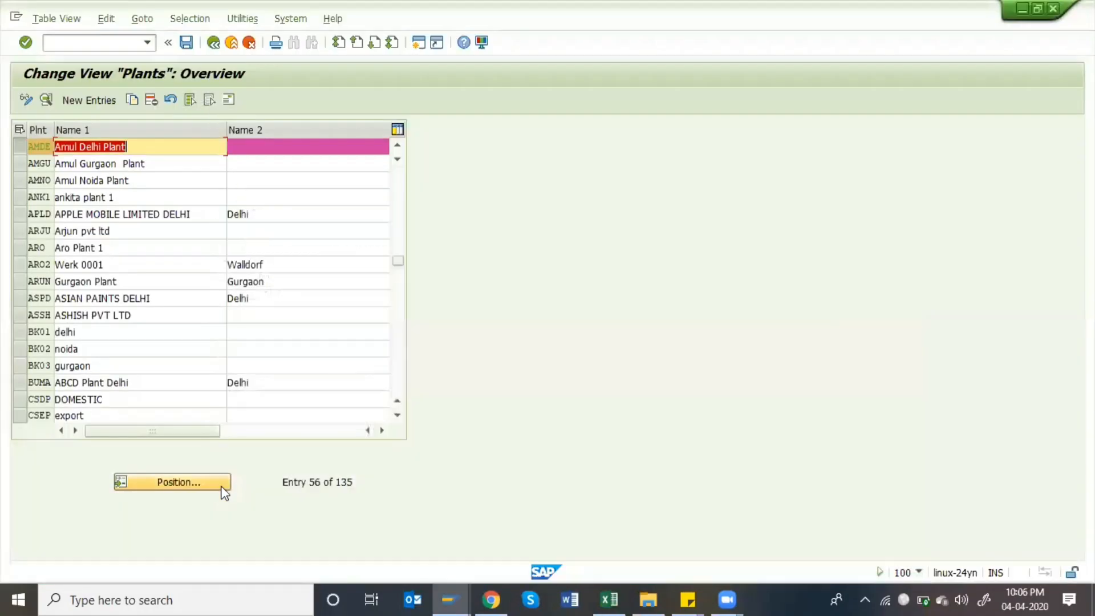
# - Position the plants list at AMNO and open the Amul Noida Plant entry
pyautogui.click(182, 482)
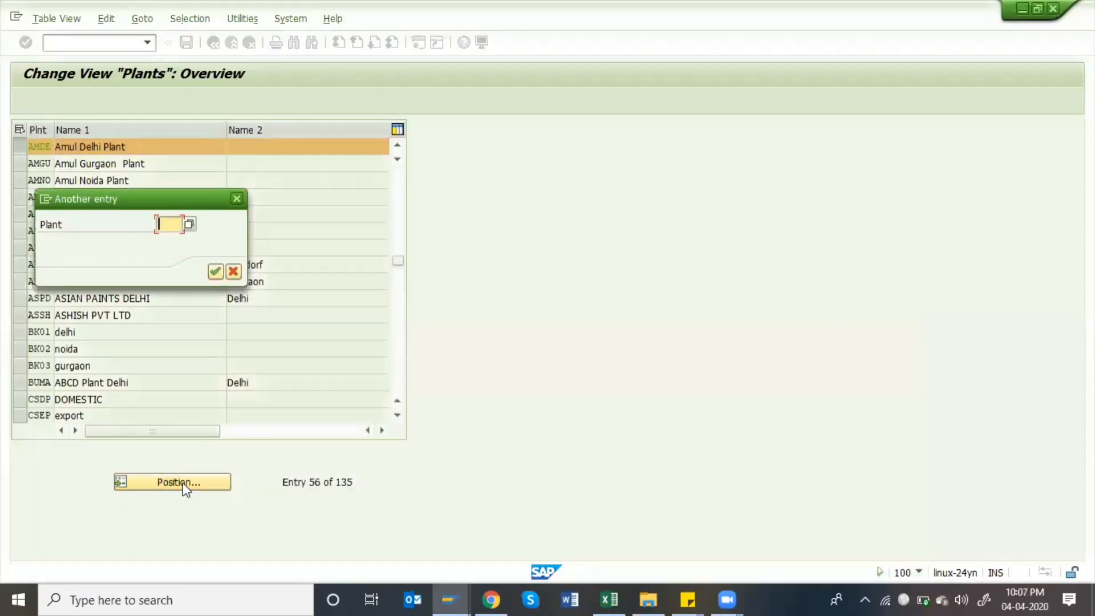
pyautogui.write('am')
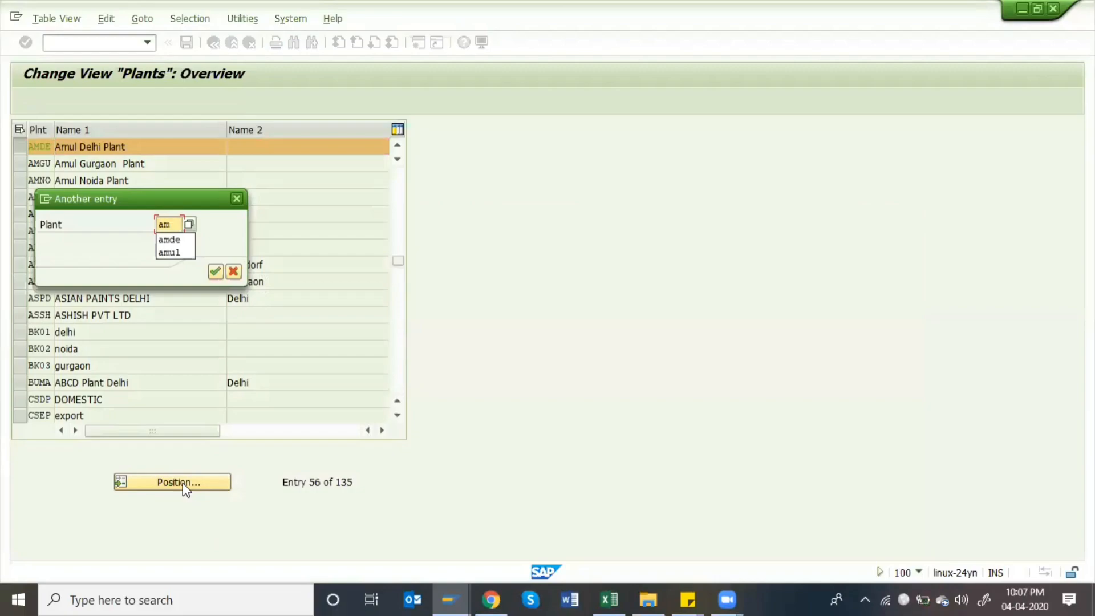
pyautogui.write('no')
pyautogui.press('Return')
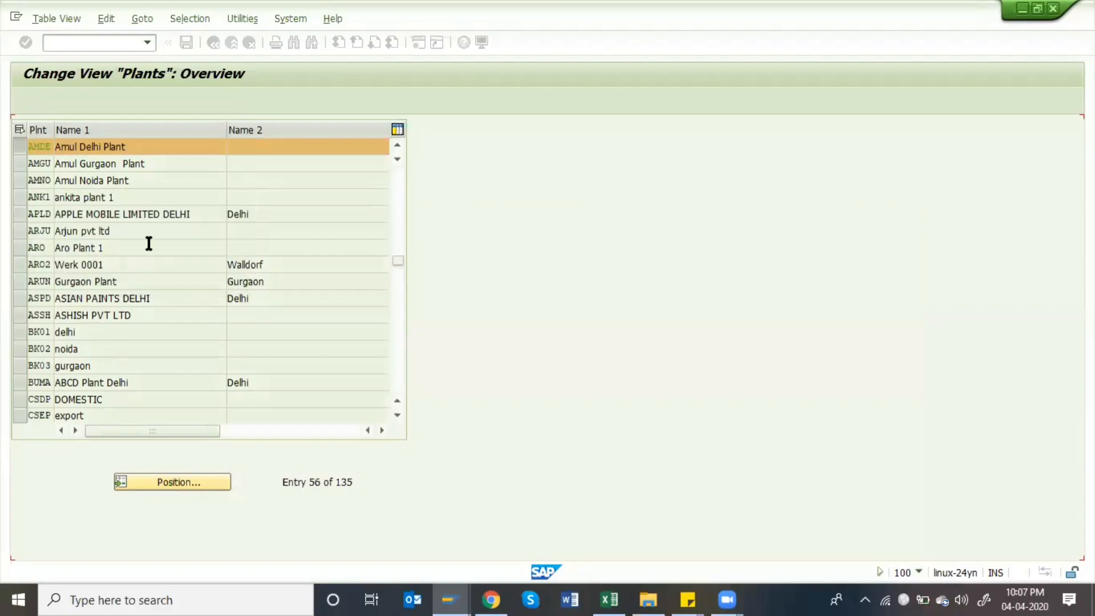
pyautogui.click(182, 146)
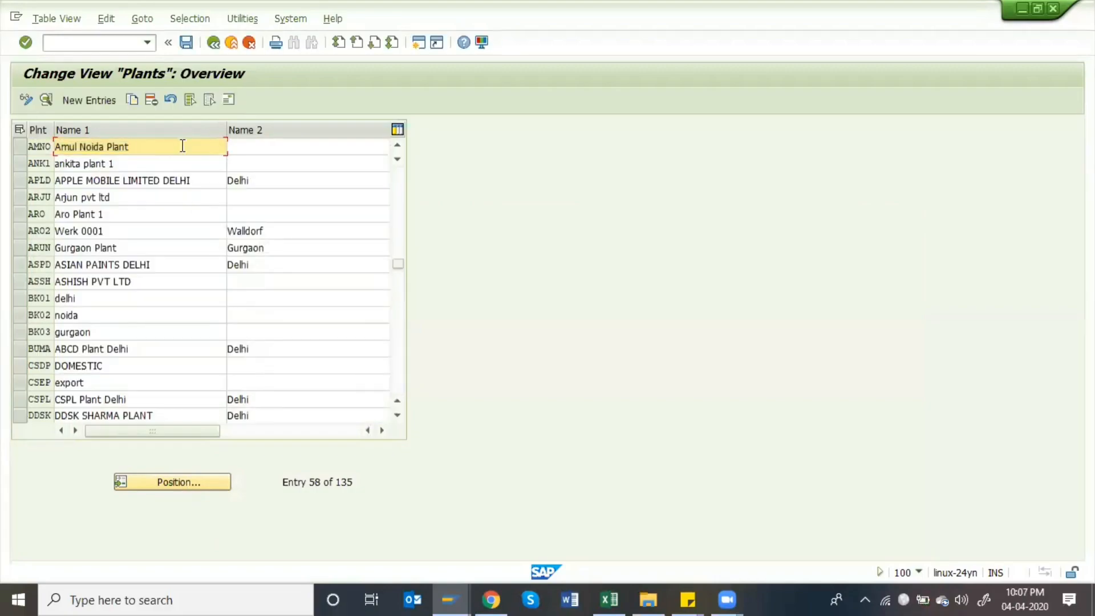
pyautogui.doubleClick(182, 146)
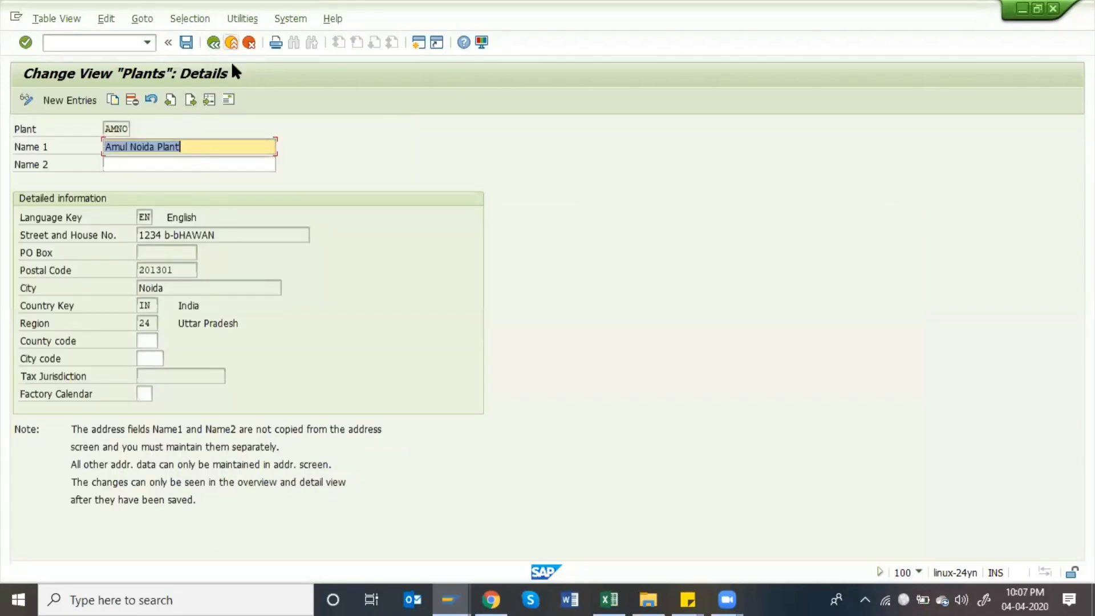
# - Review the address data of plant AMNO and return to the plants overview
pyautogui.click(214, 42)
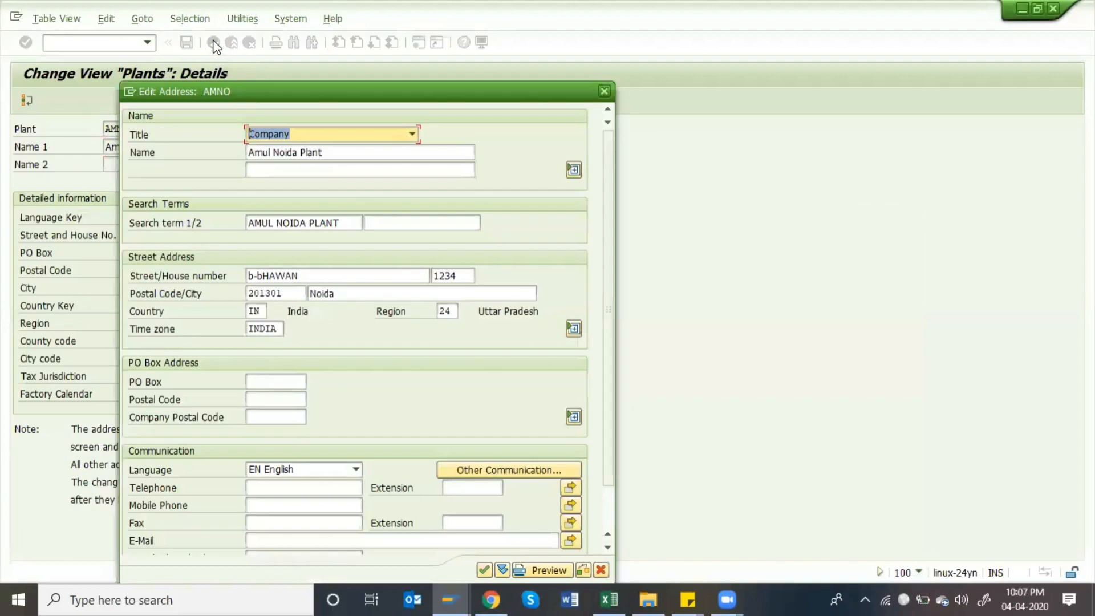
pyautogui.press('Return')
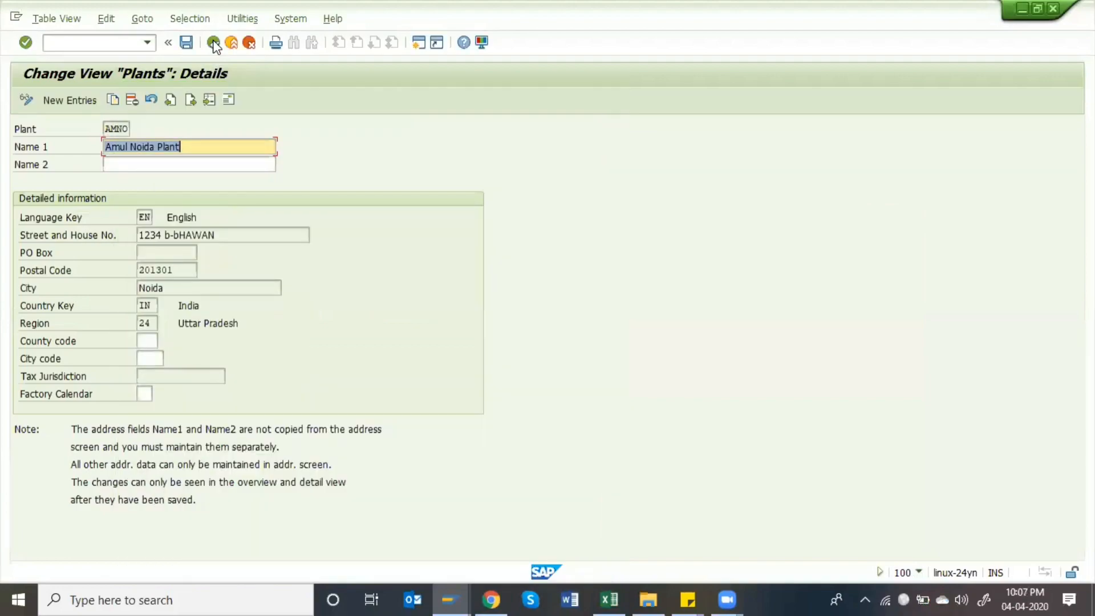
pyautogui.click(214, 43)
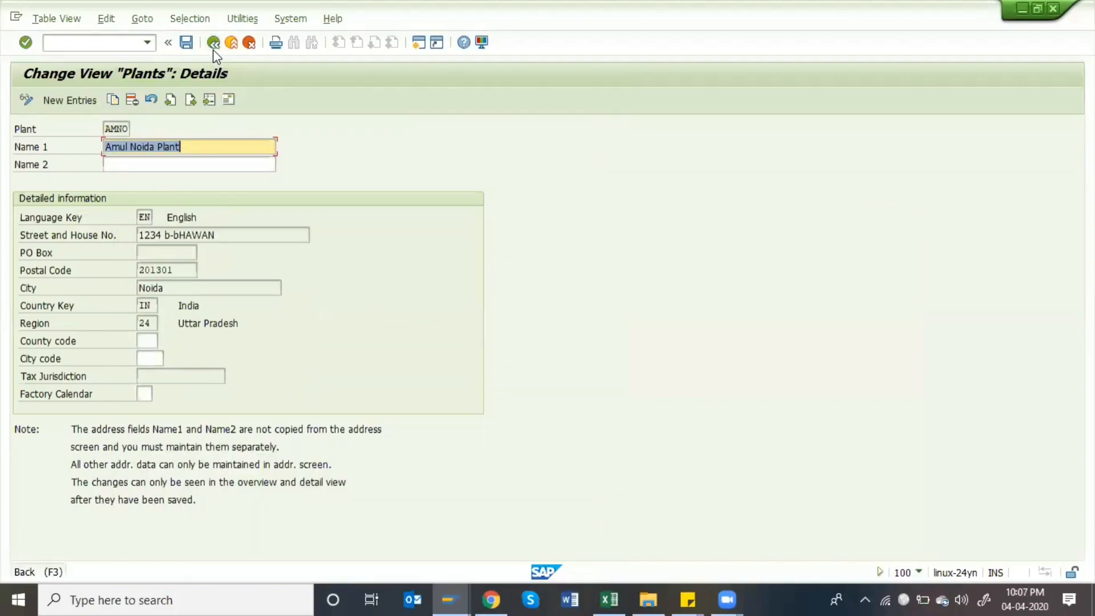
# - Try to position the plants list at AMHR
pyautogui.click(189, 482)
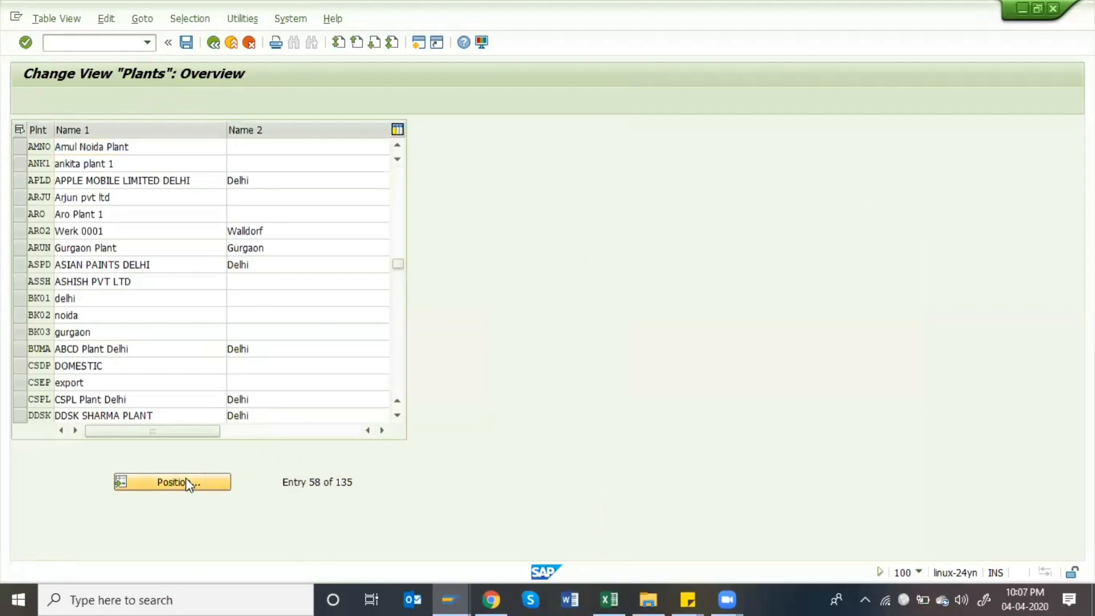
pyautogui.write('am')
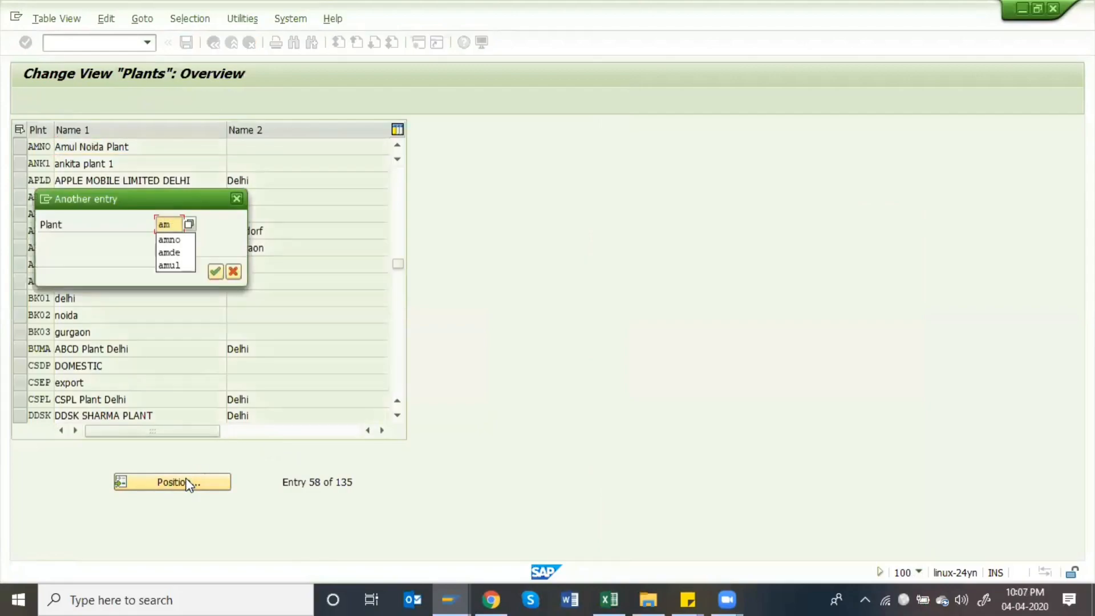
pyautogui.write('hr')
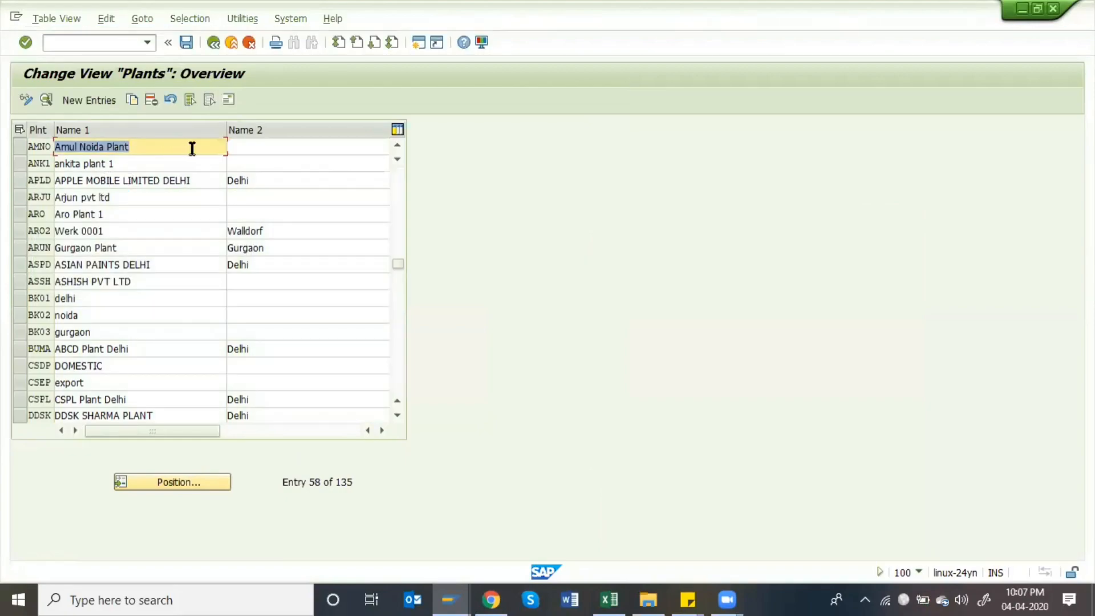
# - Position the plants list at AMGU and open the Amul Gurgaon Plant entry
pyautogui.click(178, 484)
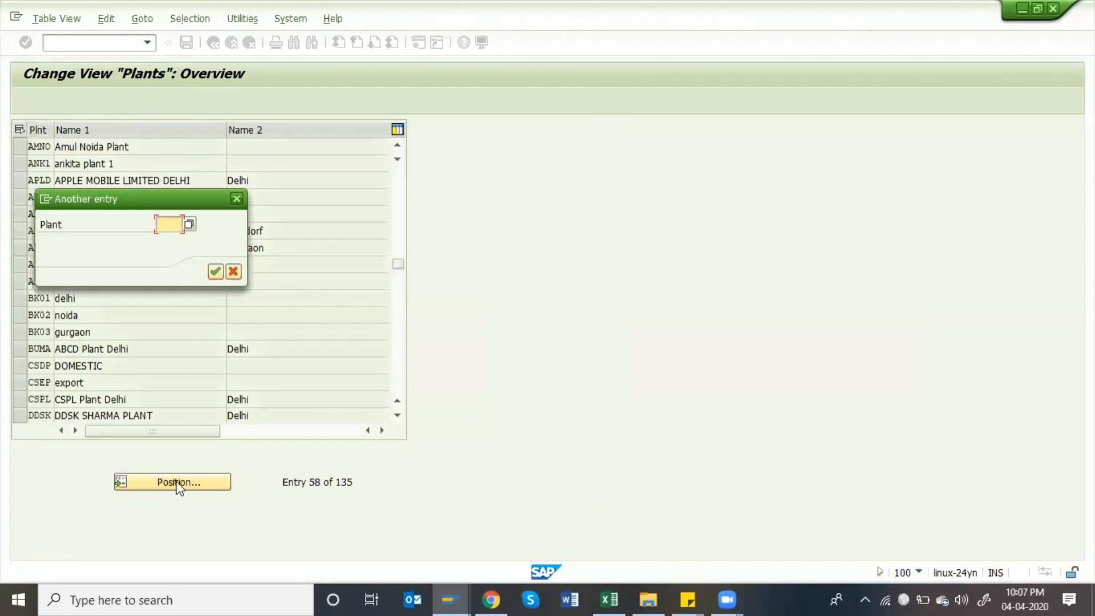
pyautogui.write('amgu')
pyautogui.press('Return')
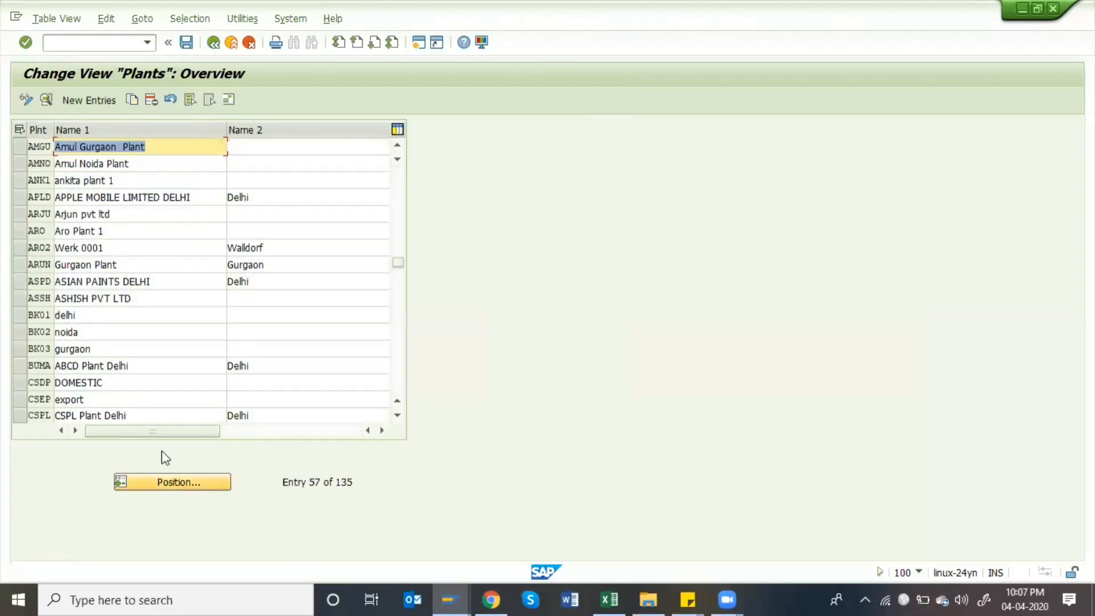
pyautogui.doubleClick(194, 147)
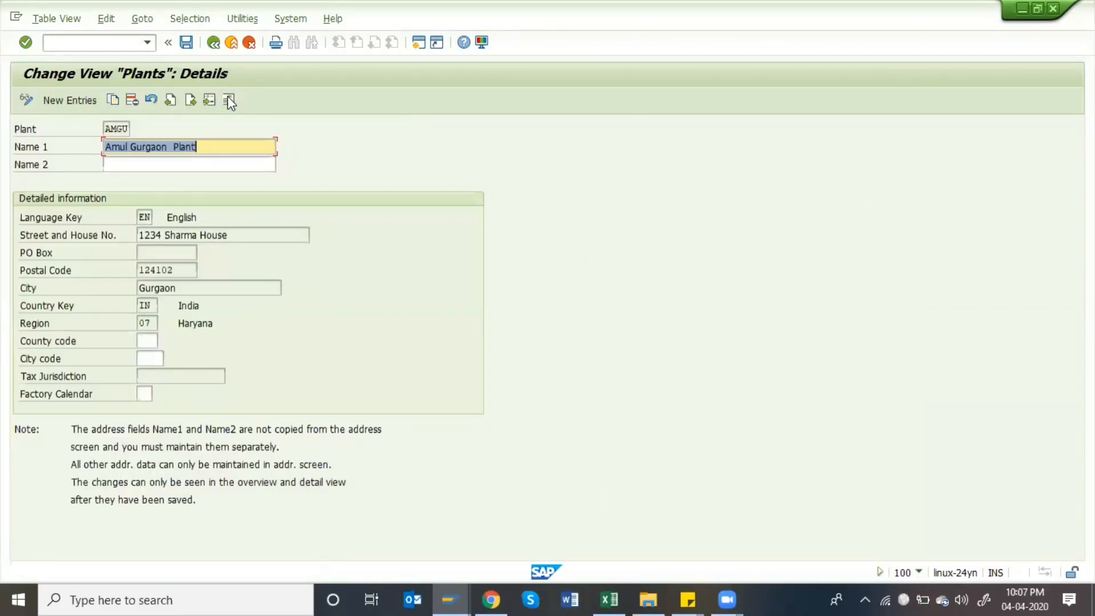
# - Review the address data of plant AMGU and return to the plants overview
pyautogui.click(228, 100)
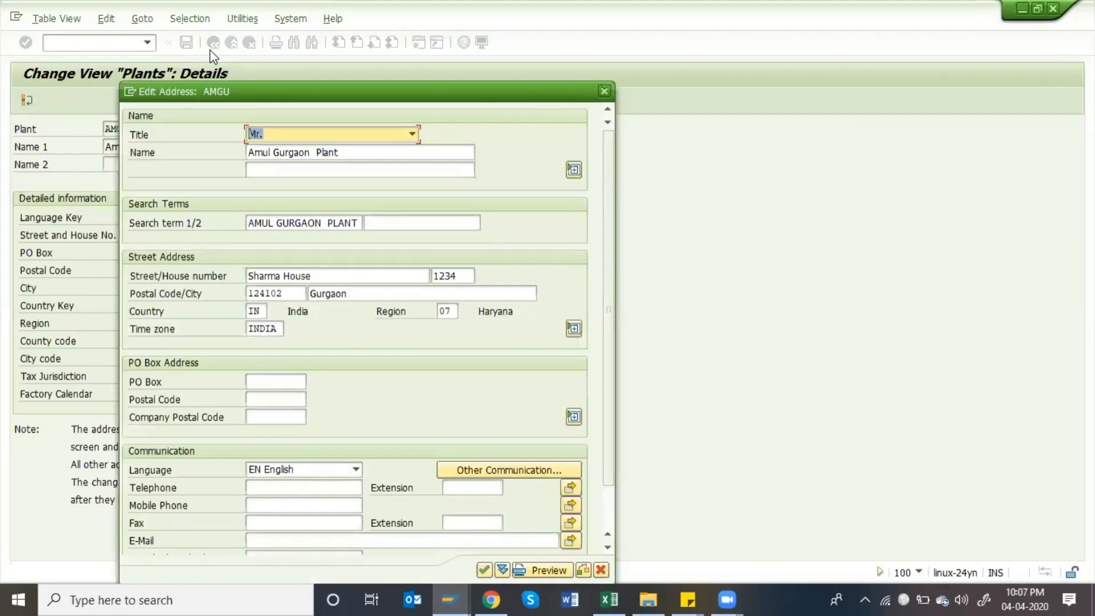
pyautogui.press('Return')
pyautogui.click(214, 50)
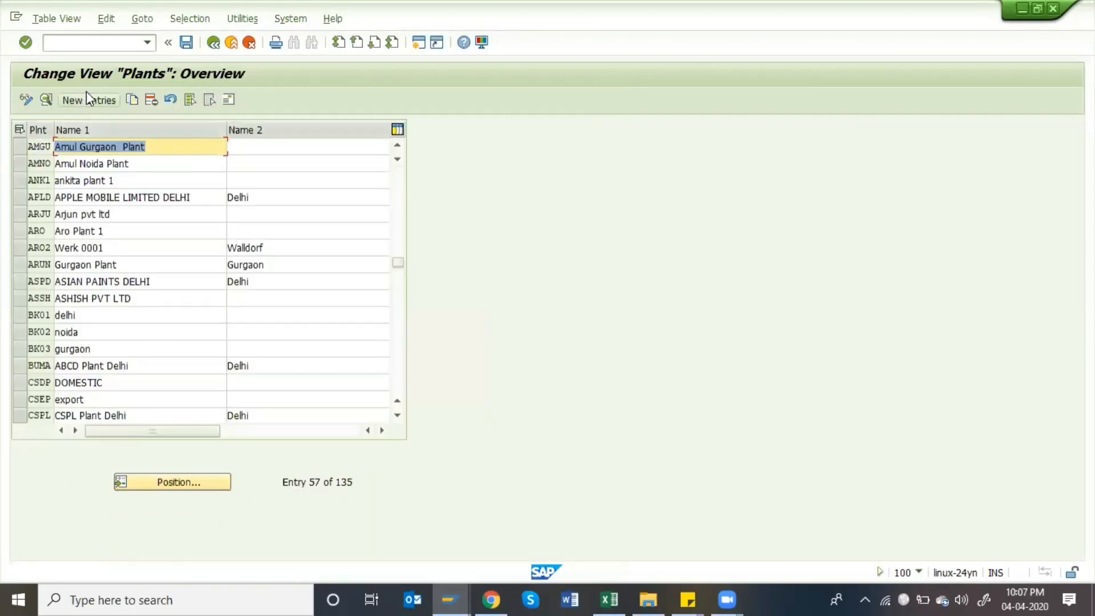
# - Mark the AMGU entry, and leave the plants overview for the implementation guide structure
pyautogui.click(20, 147)
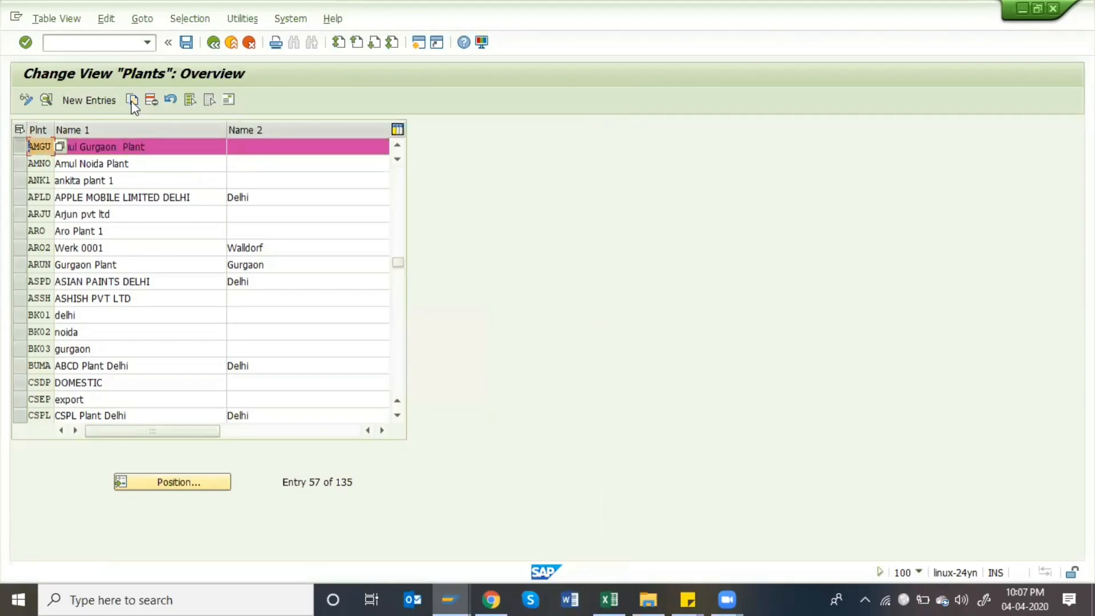
pyautogui.click(20, 140)
pyautogui.click(214, 44)
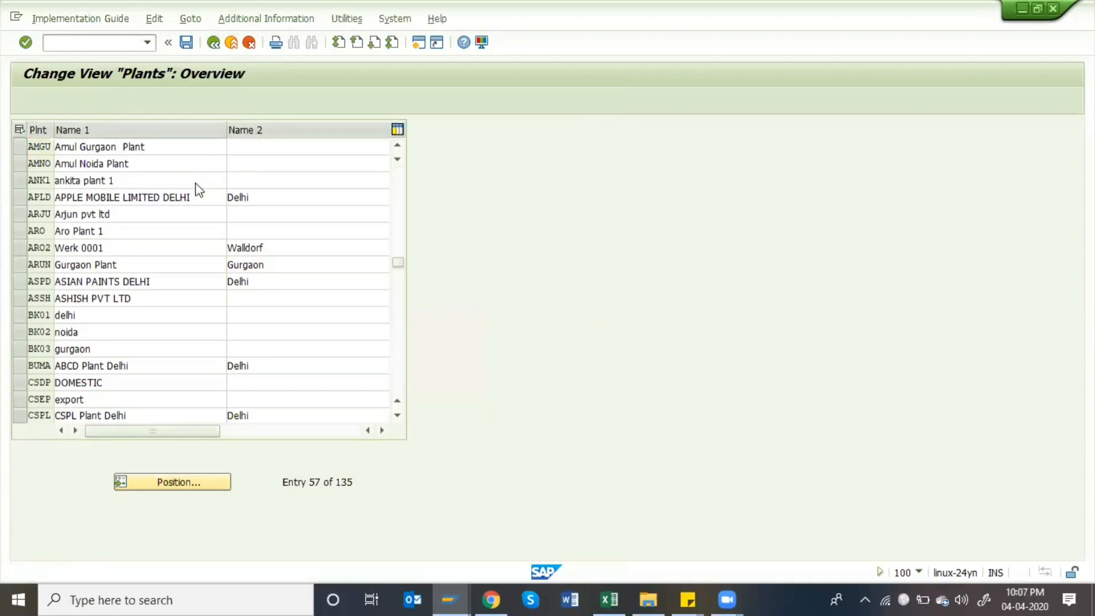
pyautogui.press('Escape')
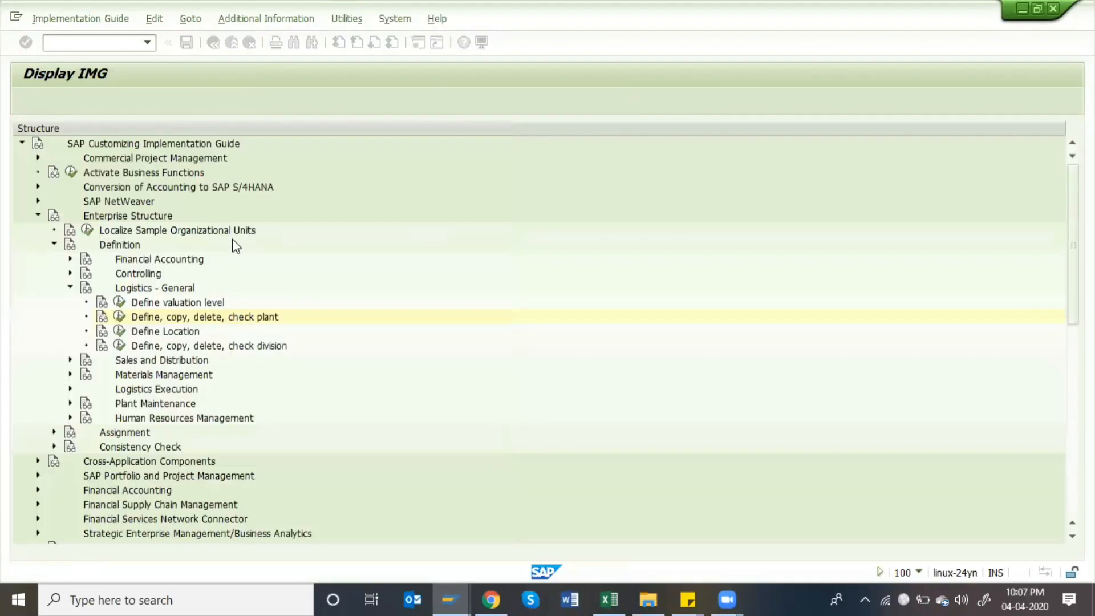
# - Collapse the Logistics - General node and select Materials Management under the enterprise structure definitions
pyautogui.doubleClick(105, 287)
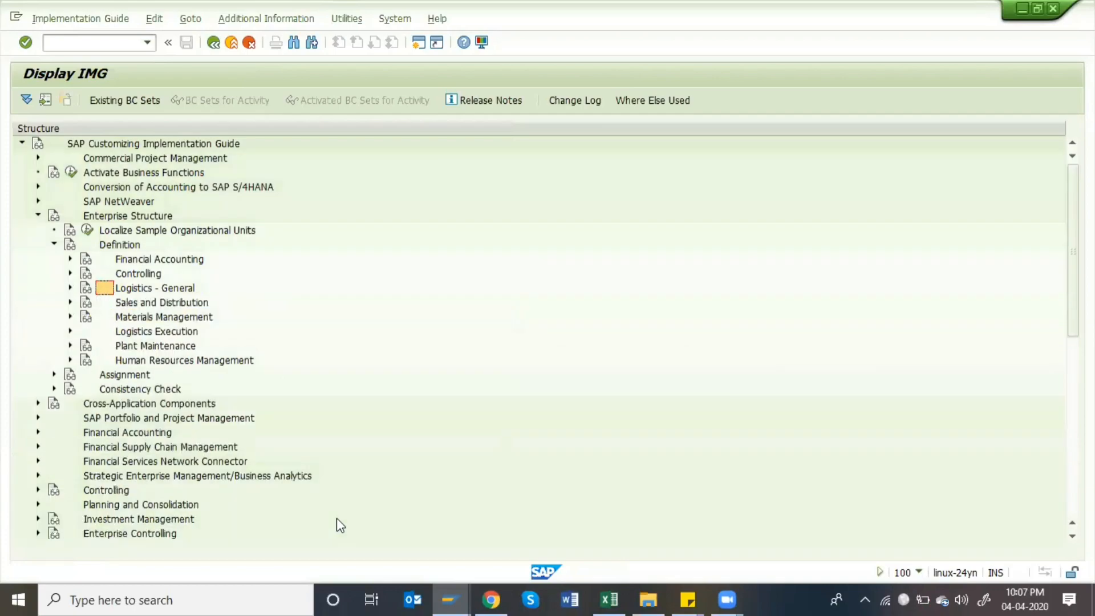
pyautogui.press('Right')
pyautogui.press('Down')
pyautogui.press('Down')
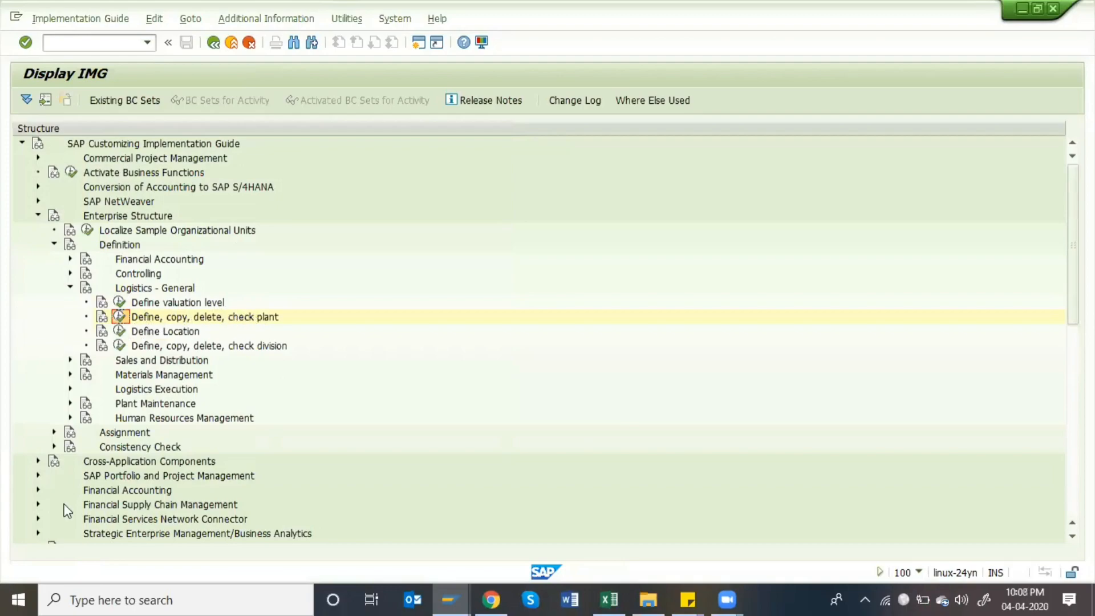
pyautogui.press('Left')
pyautogui.press('Left')
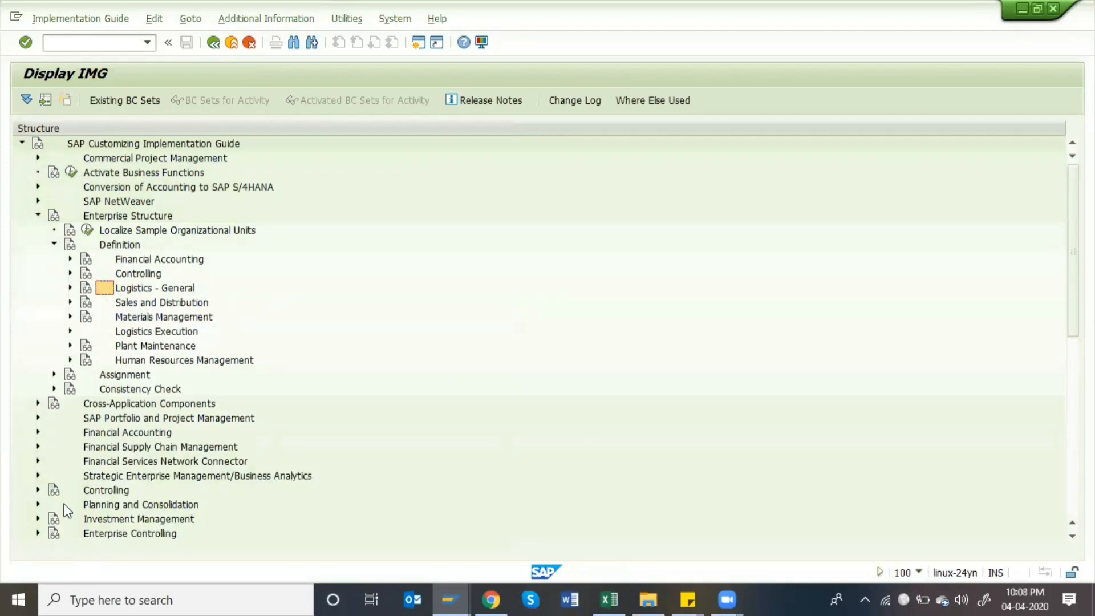
pyautogui.press('Down')
pyautogui.press('Down')
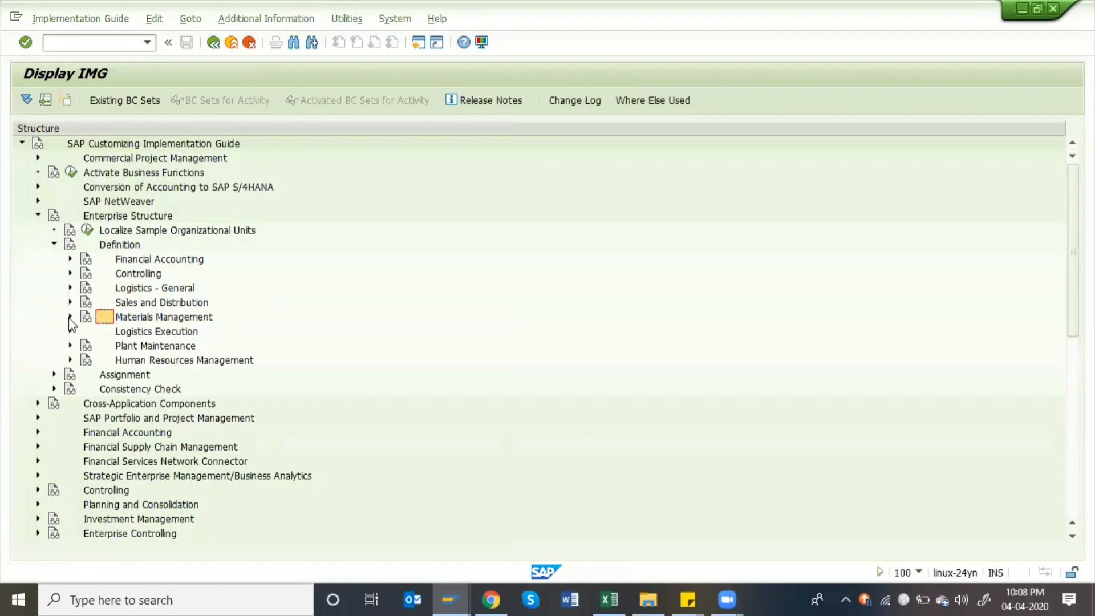
# - Expand the Materials Management definitions and open storage location maintenance for plant AMDE
pyautogui.click(69, 317)
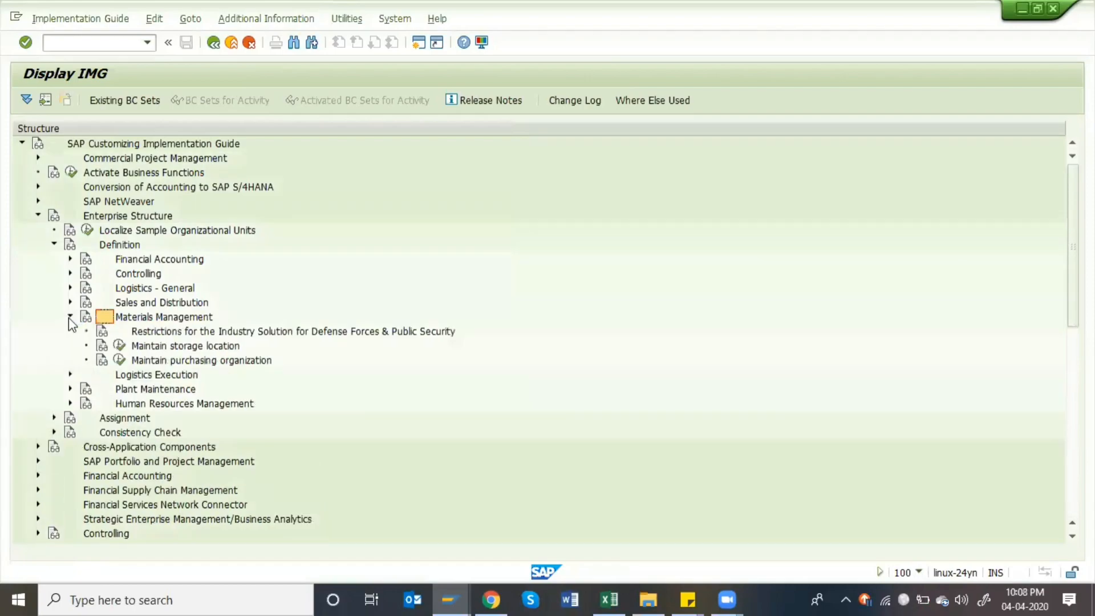
pyautogui.click(118, 345)
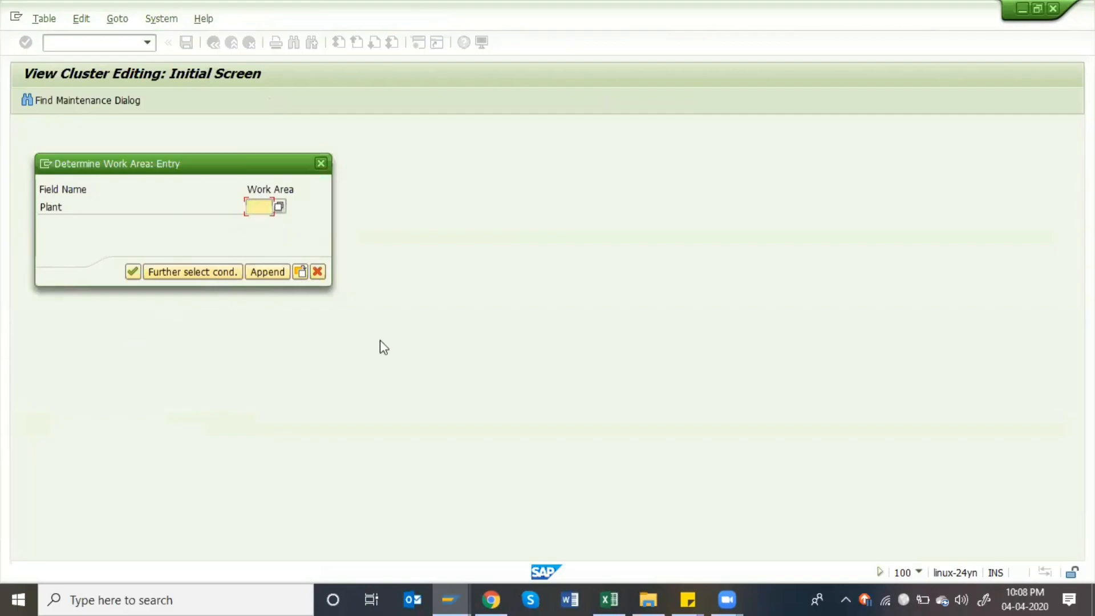
pyautogui.write('am')
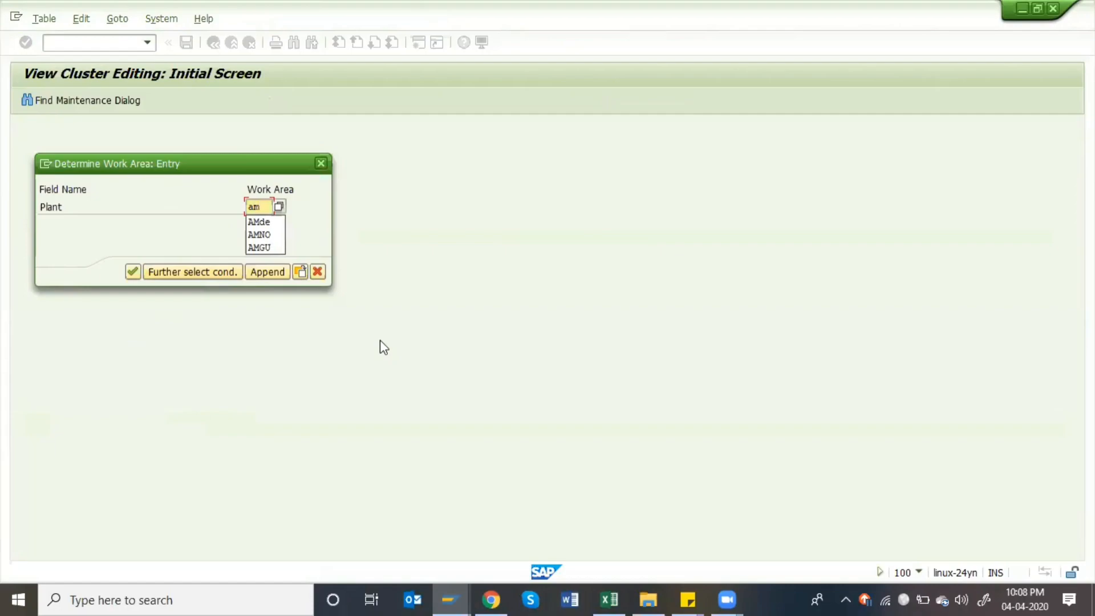
pyautogui.write('de')
pyautogui.press('Return')
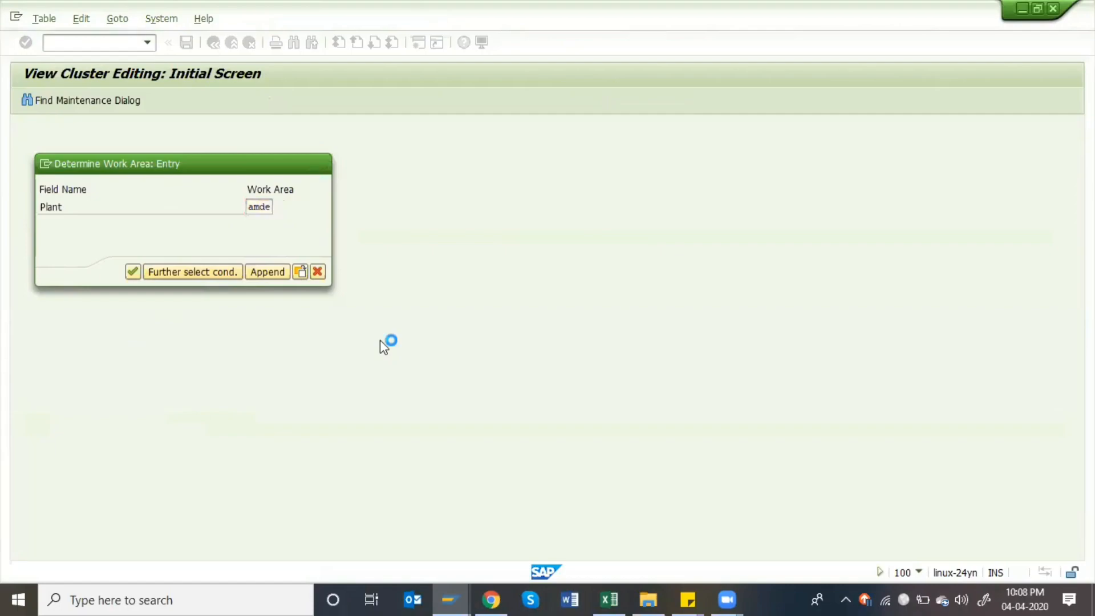
pyautogui.click(256, 272)
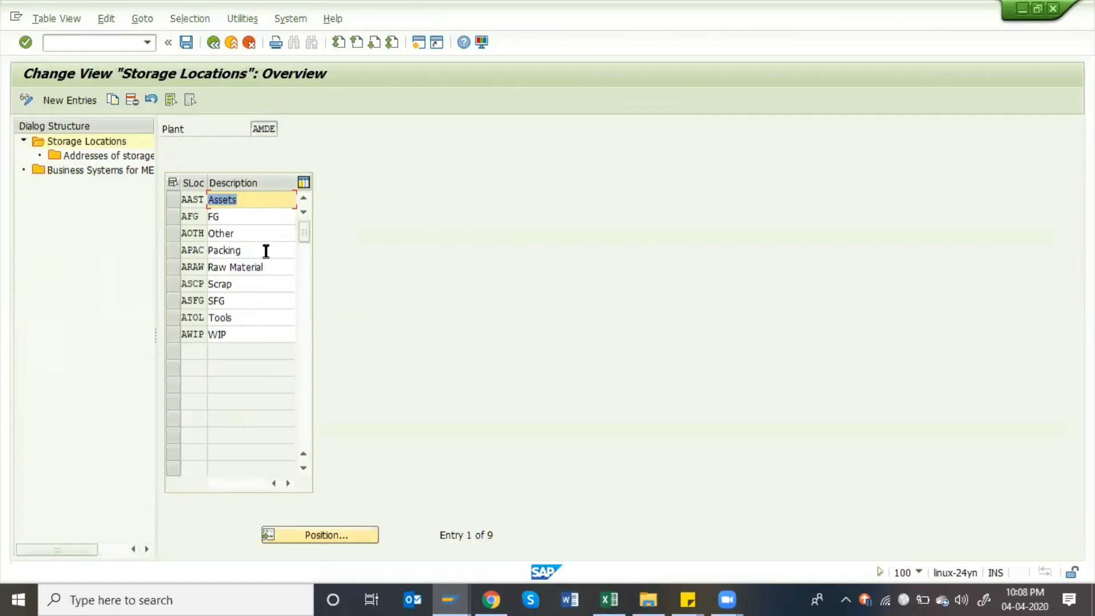
pyautogui.click(175, 200)
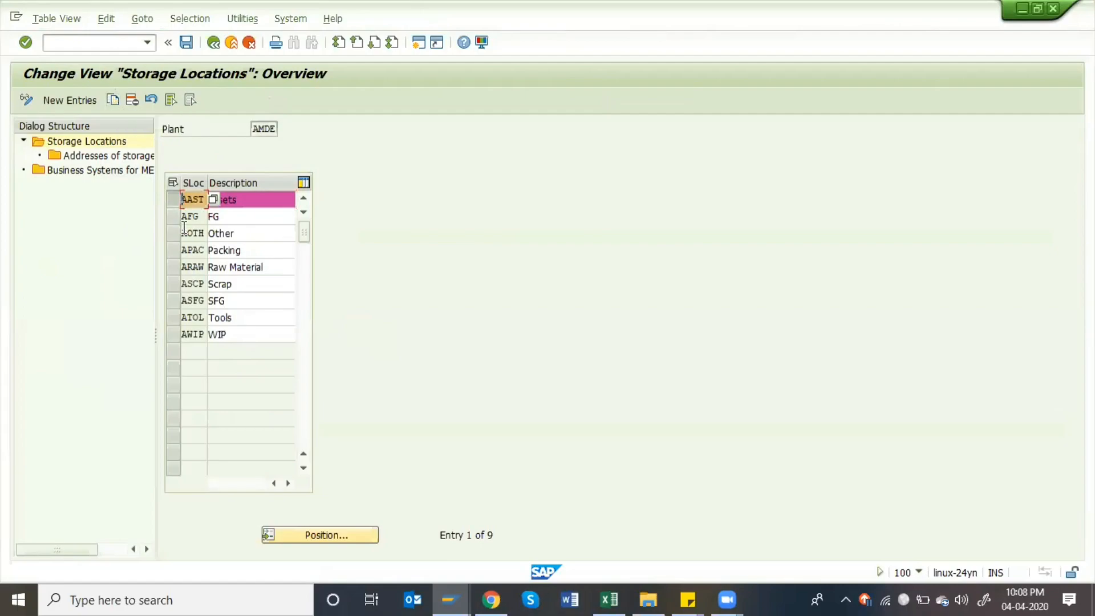
pyautogui.click(74, 99)
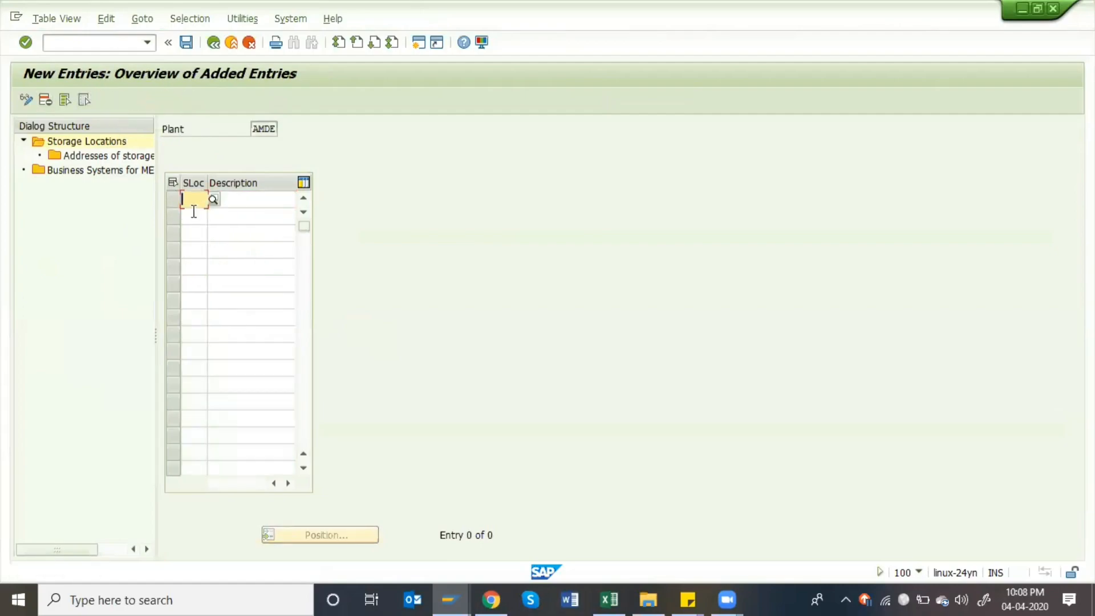
pyautogui.press('BackSpace')
pyautogui.click(193, 213)
pyautogui.press('BackSpace')
pyautogui.press('BackSpace')
pyautogui.press('BackSpace')
pyautogui.click(214, 42)
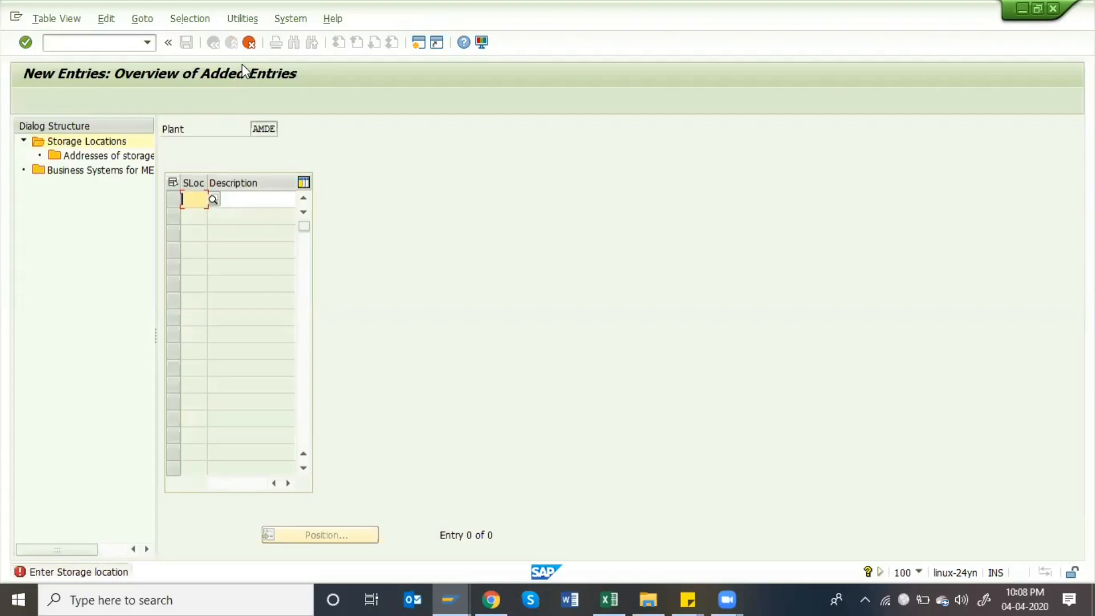
pyautogui.click(249, 42)
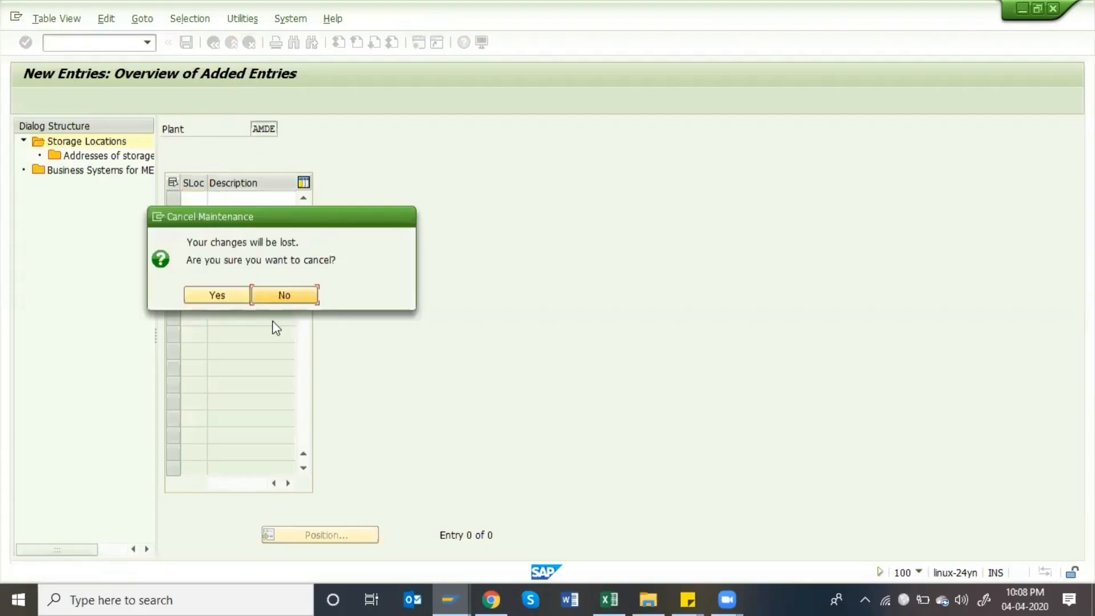
pyautogui.click(229, 292)
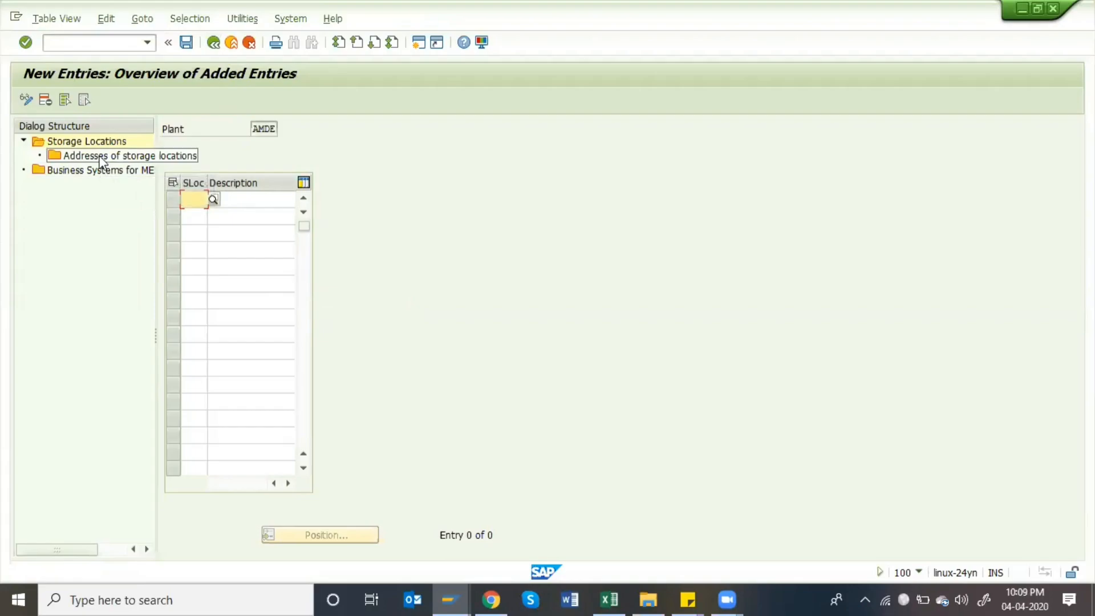
pyautogui.click(213, 42)
# - Delete the AOTH storage location from plant AMDE and save the change in the AMUL Milk customizing request
pyautogui.click(172, 195)
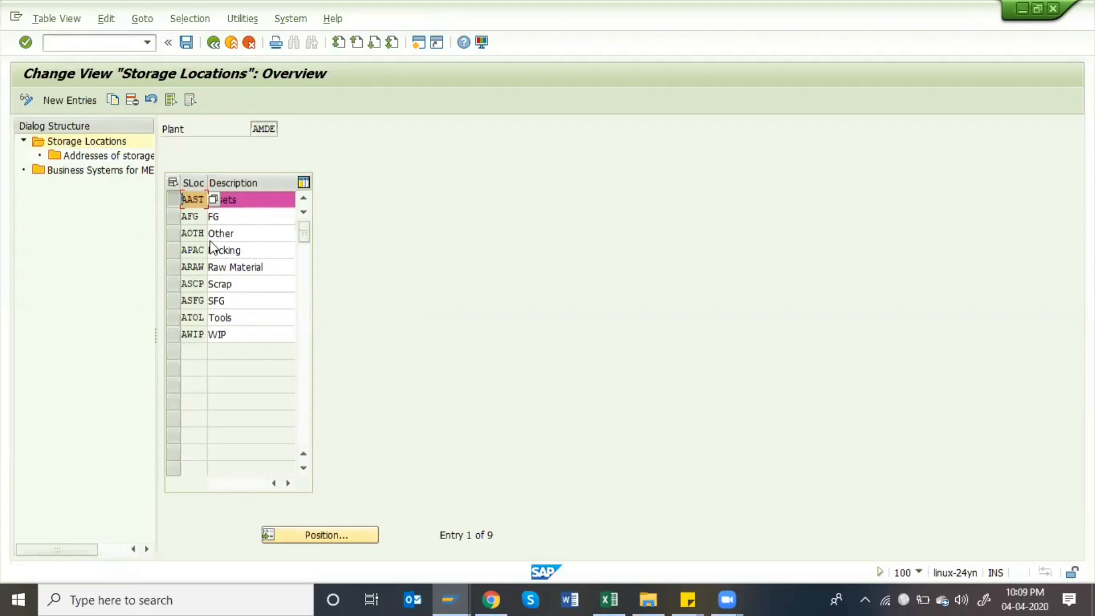
pyautogui.click(173, 231)
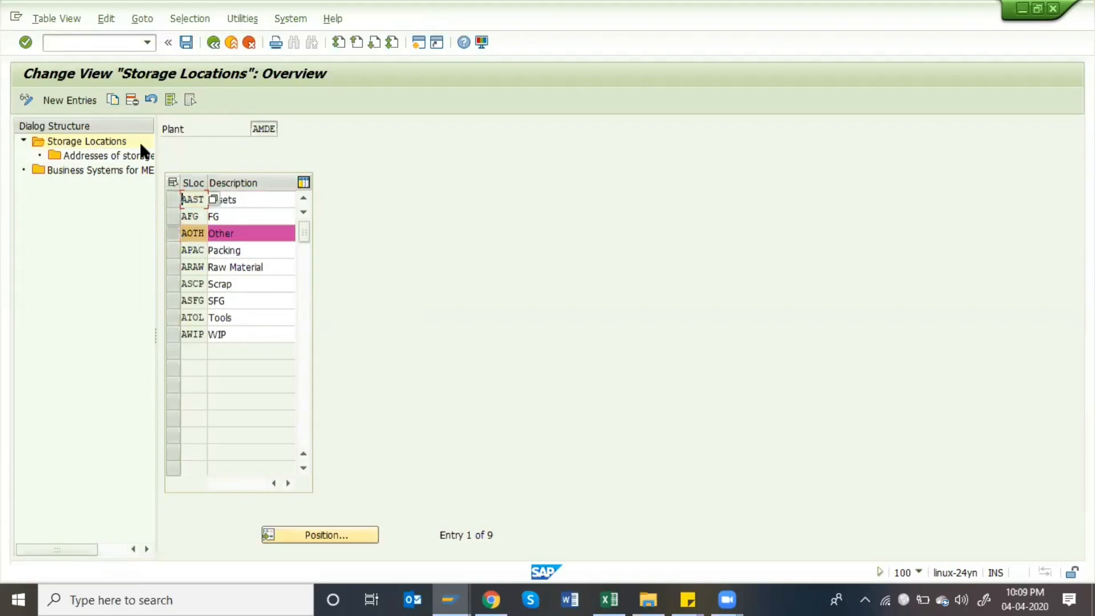
pyautogui.click(128, 99)
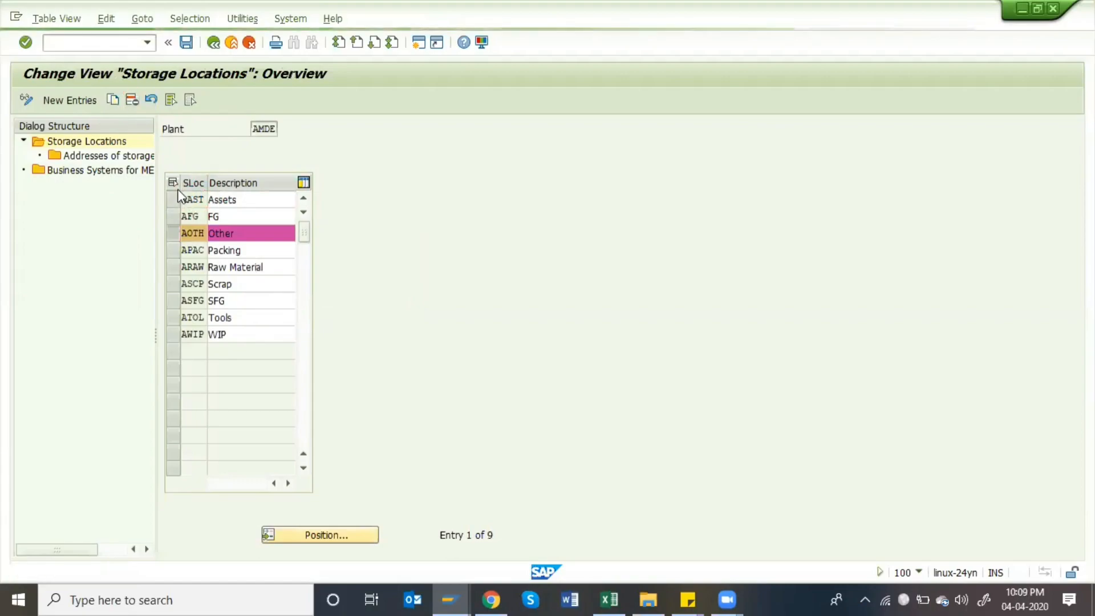
pyautogui.hotkey('ctrl', 's')
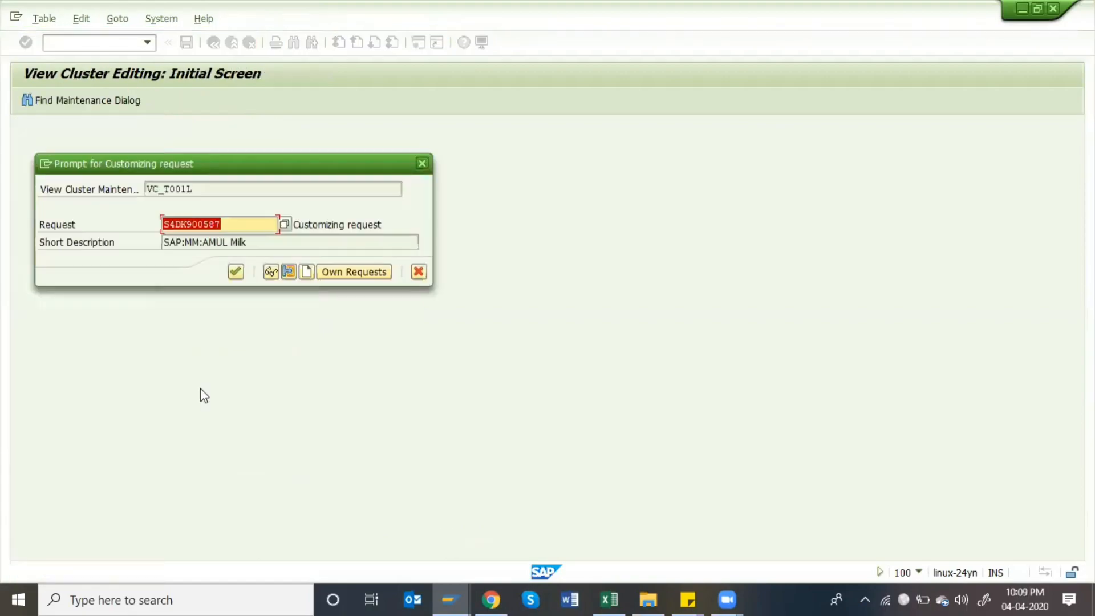
pyautogui.click(239, 274)
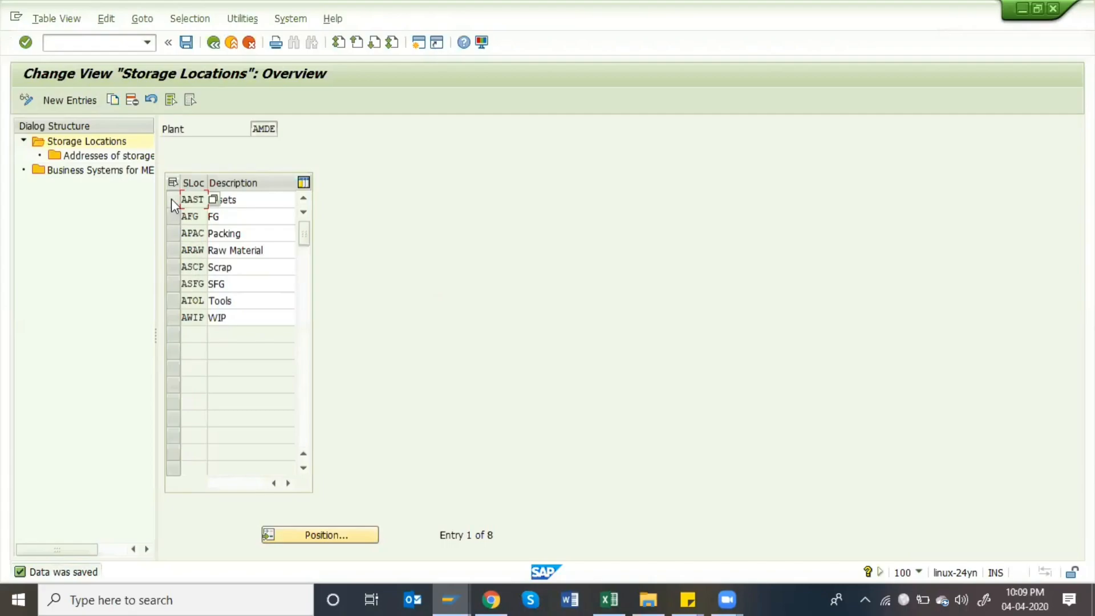
# - Copy the APAC storage location of plant AMDE and set the copy's storage location code to AOTH
pyautogui.click(173, 231)
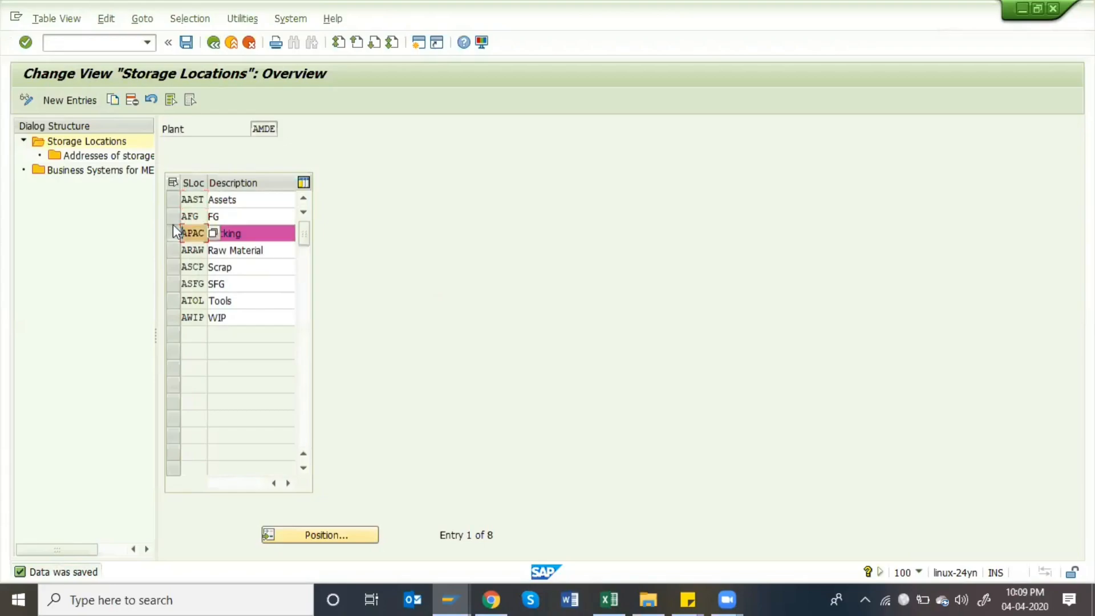
pyautogui.click(111, 101)
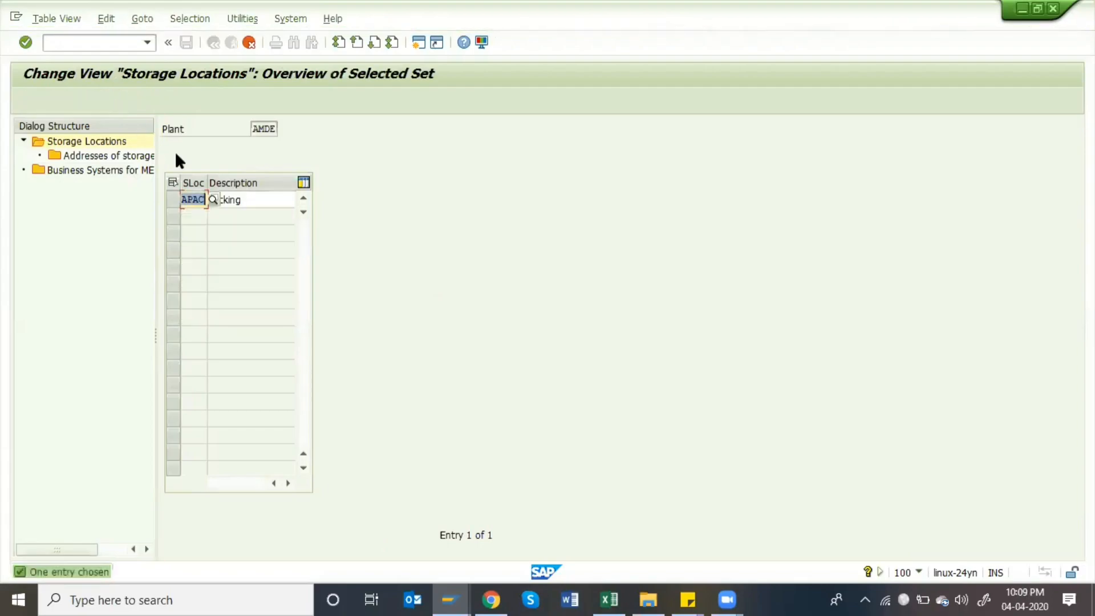
pyautogui.click(245, 199)
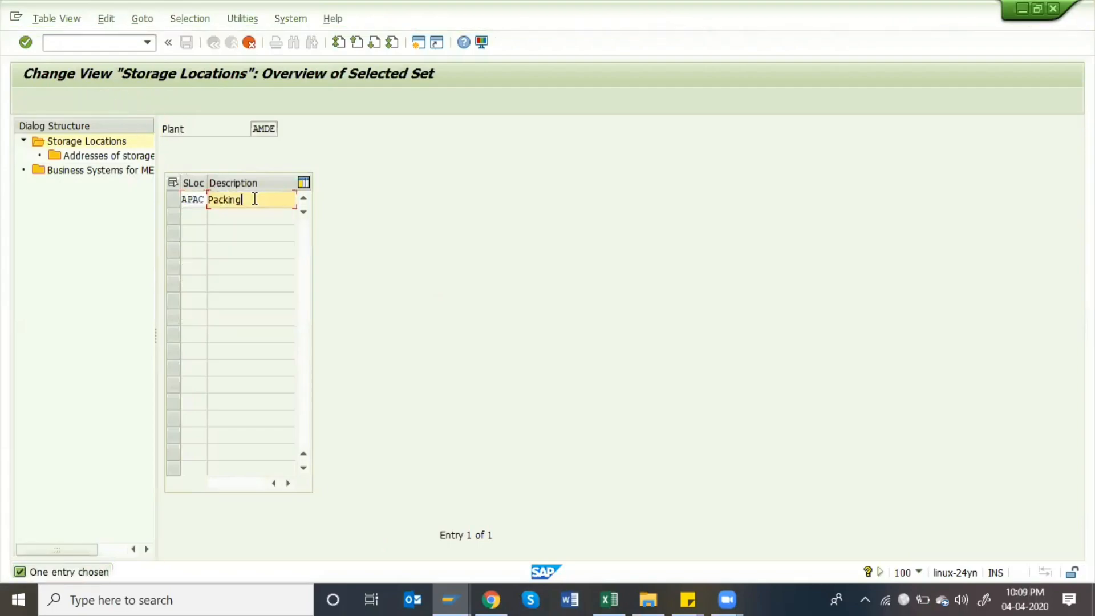
pyautogui.click(199, 199)
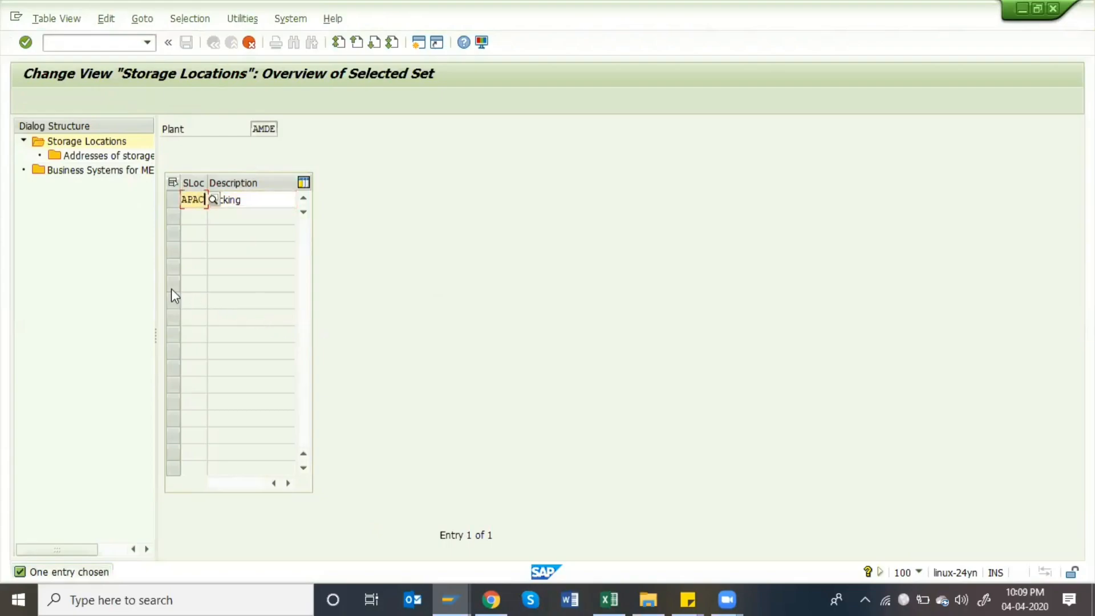
pyautogui.press('BackSpace')
pyautogui.press('BackSpace')
pyautogui.press('BackSpace')
pyautogui.press('BackSpace')
pyautogui.press('Down')
pyautogui.press('Down')
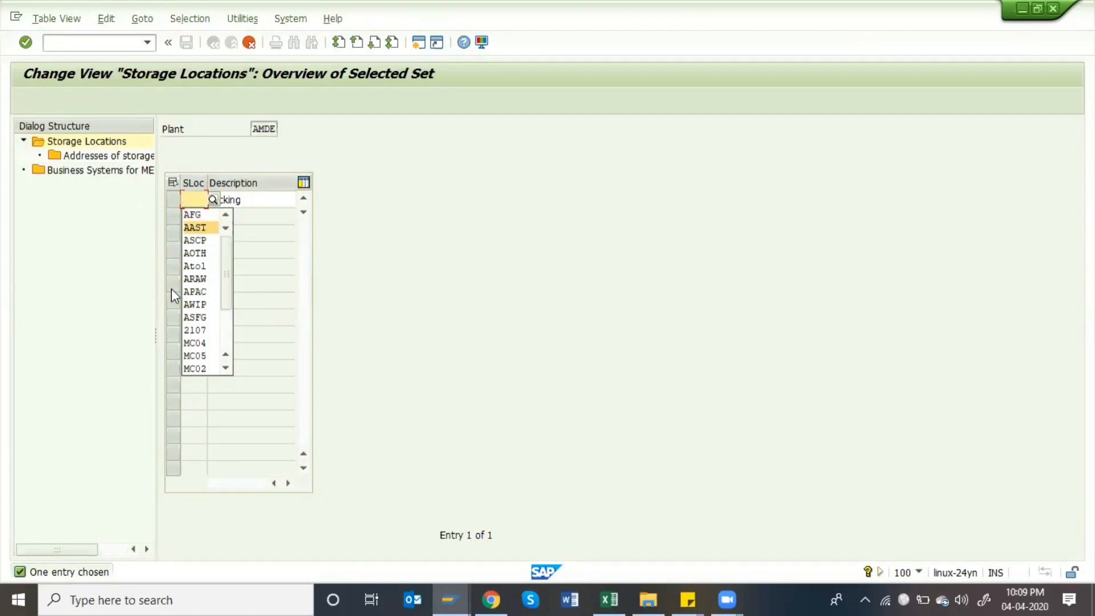
pyautogui.write('a')
pyautogui.press('BackSpace')
pyautogui.press('BackSpace')
pyautogui.write('A')
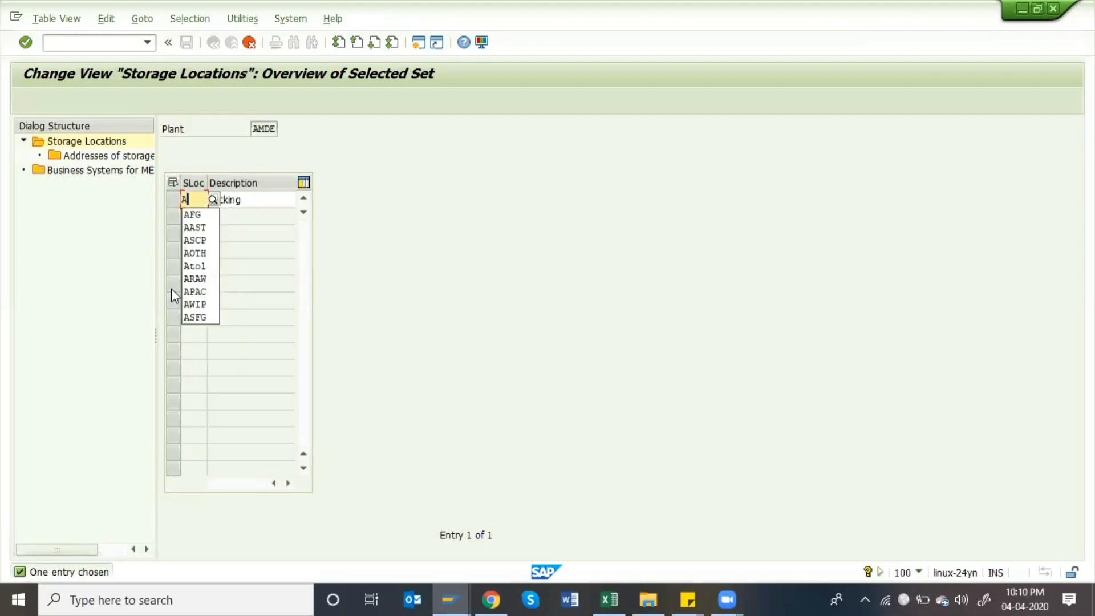
pyautogui.write('oth')
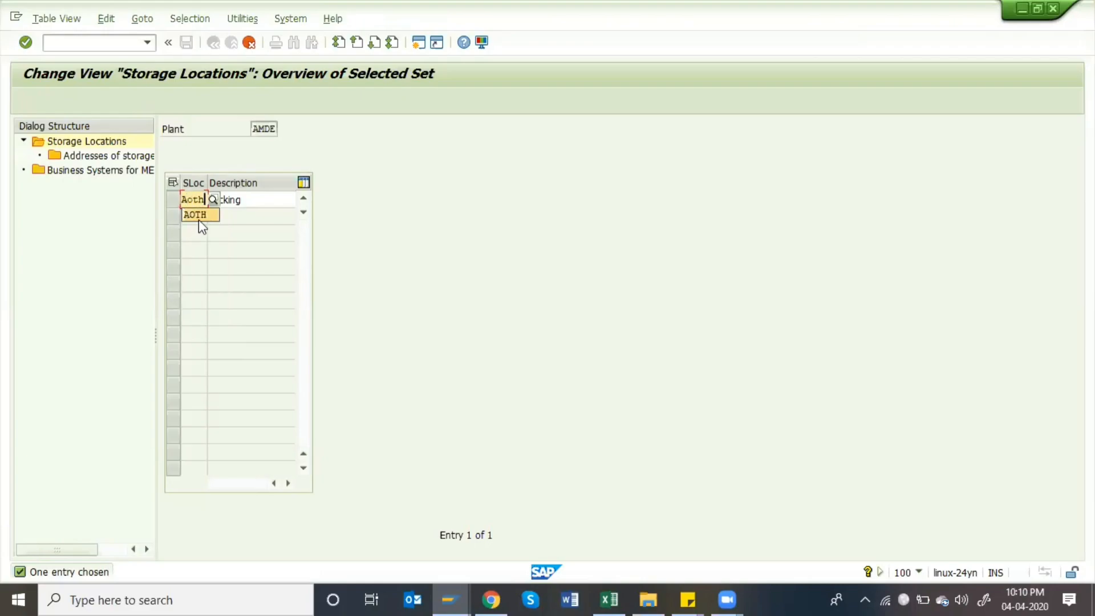
pyautogui.click(199, 214)
# - Replace the copied entry's description with Other SLoc and confirm the copy
pyautogui.click(260, 201)
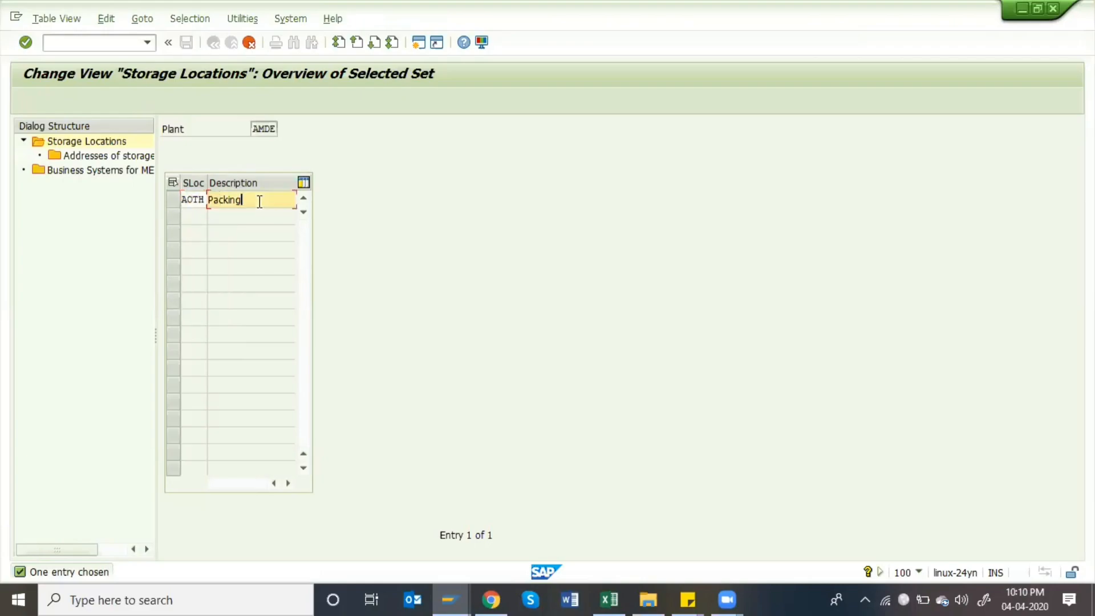
pyautogui.press('BackSpace')
pyautogui.press('BackSpace')
pyautogui.press('BackSpace')
pyautogui.press('BackSpace')
pyautogui.press('BackSpace')
pyautogui.press('BackSpace')
pyautogui.press('BackSpace')
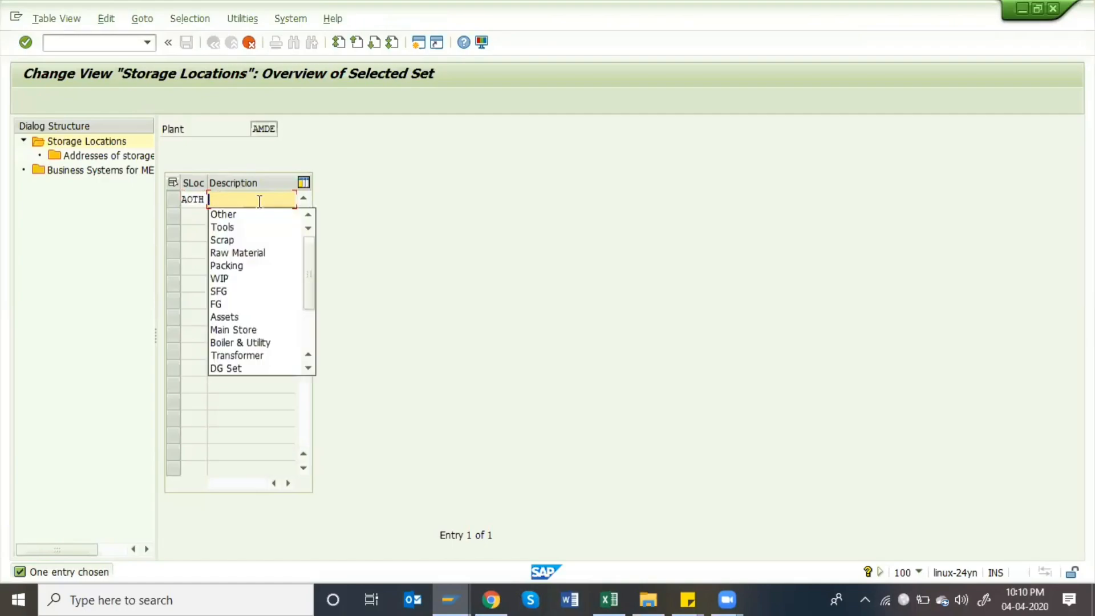
pyautogui.write('Ot')
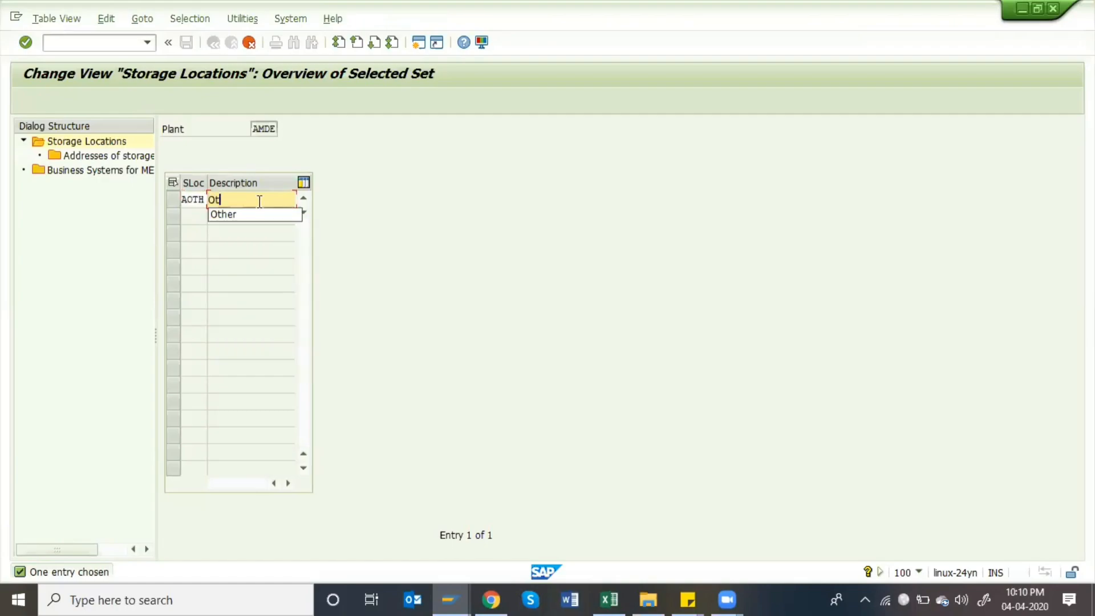
pyautogui.press('Down')
pyautogui.press('Return')
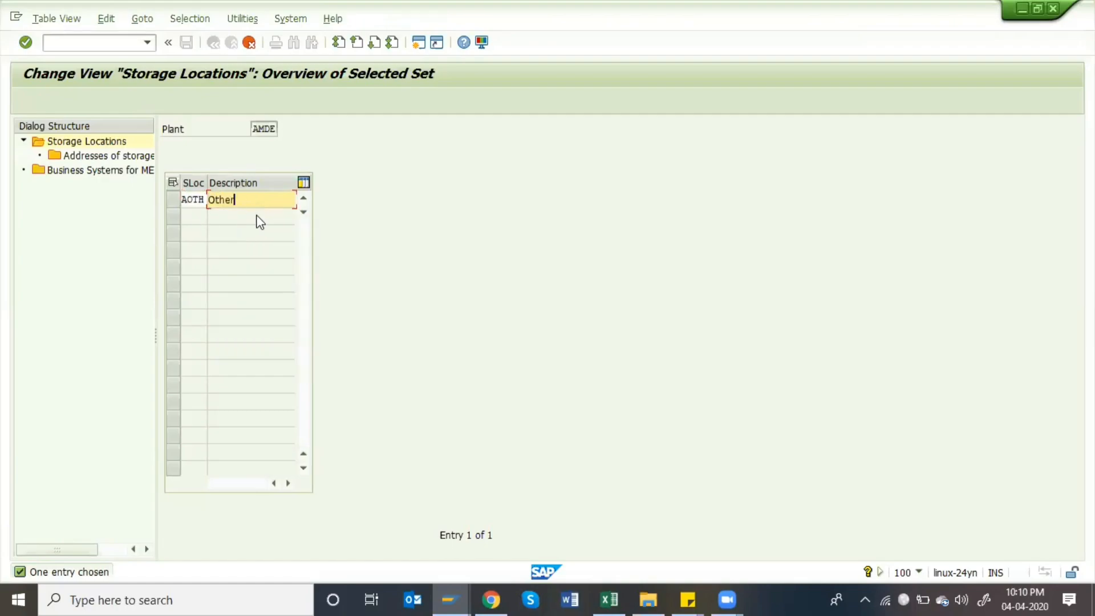
pyautogui.write('SLock')
pyautogui.press('BackSpace')
pyautogui.press('Return')
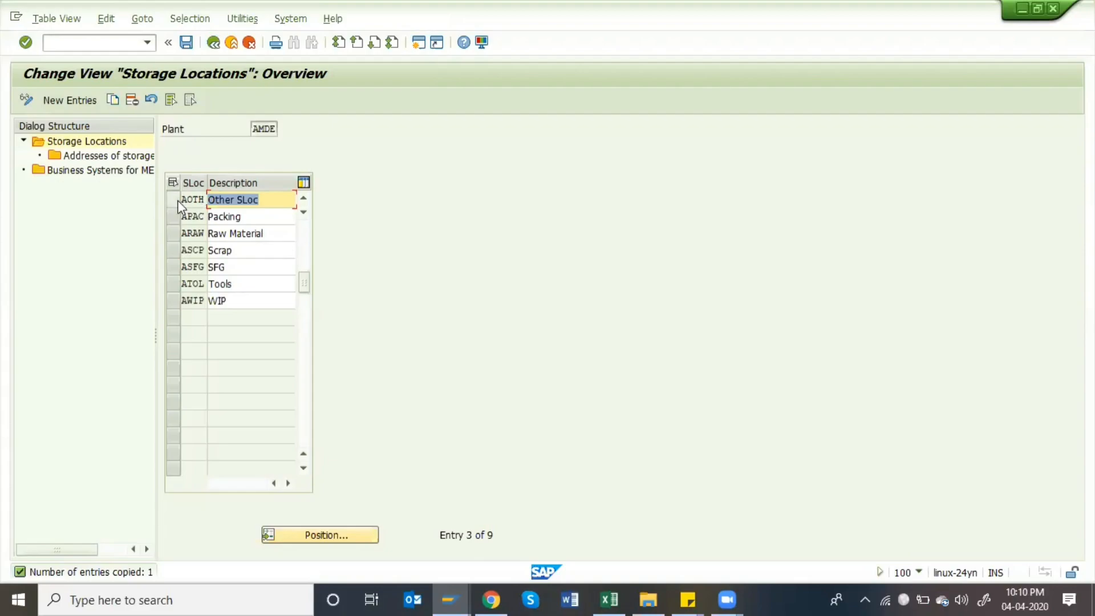
# - Mark the AOTH storage location and open its Addresses of storage locations view
pyautogui.click(175, 199)
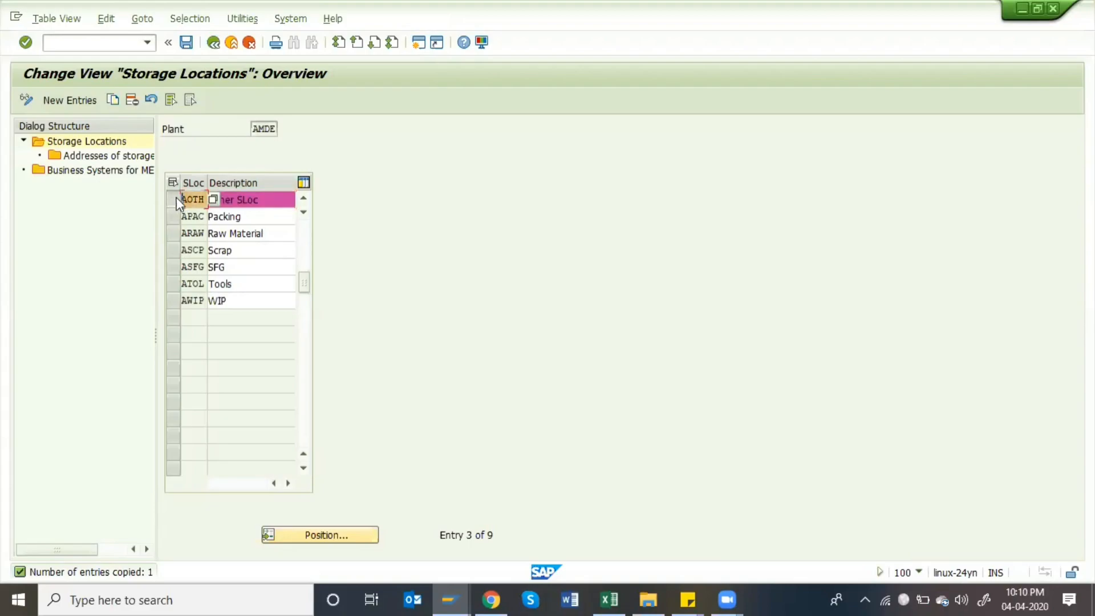
pyautogui.click(284, 197)
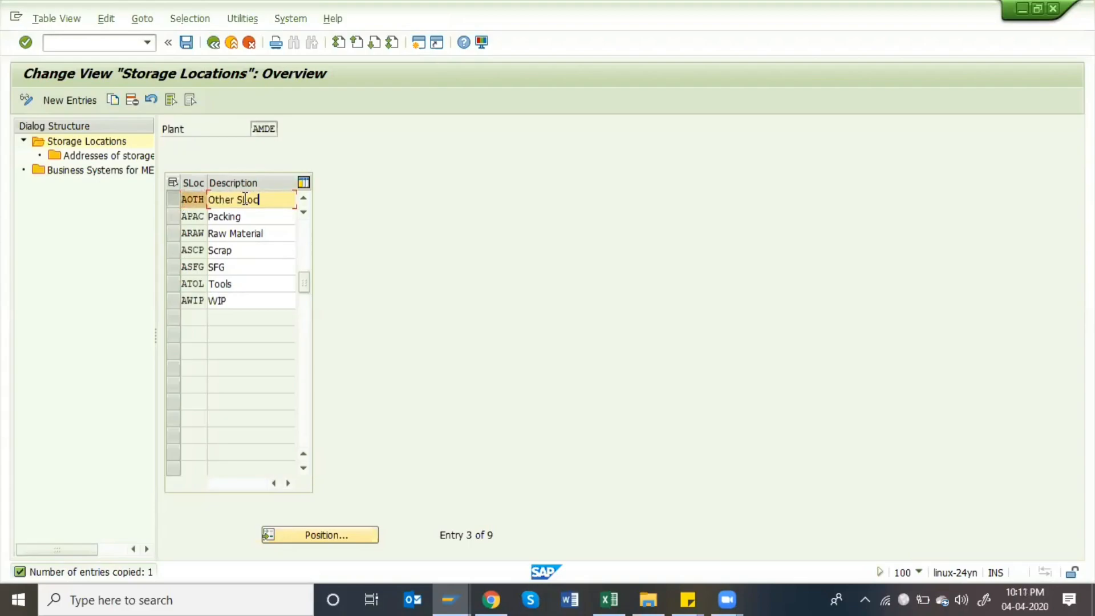
pyautogui.click(175, 196)
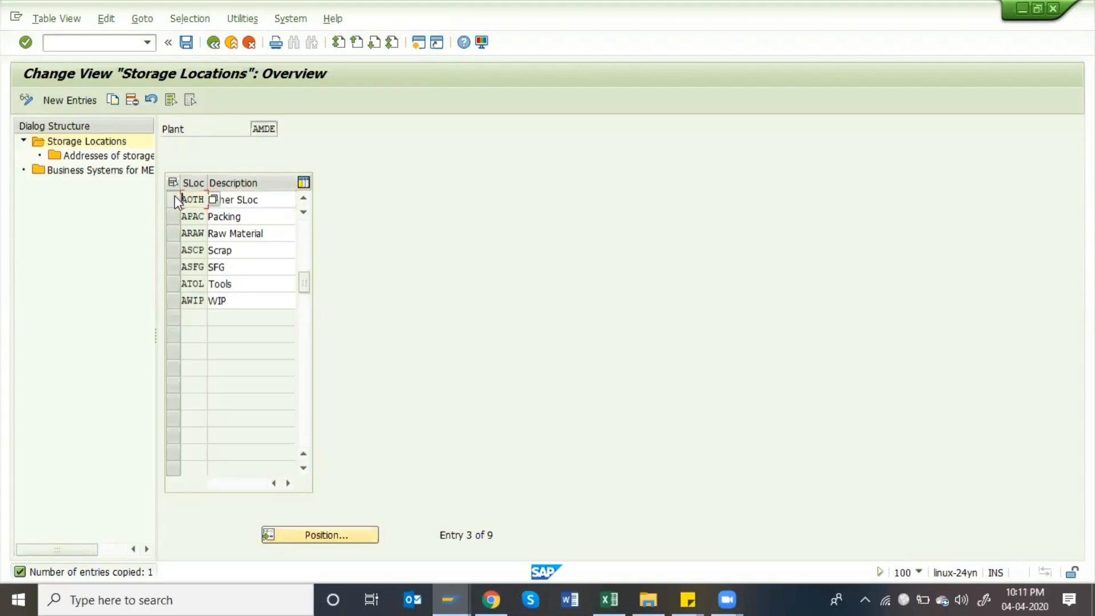
pyautogui.click(174, 197)
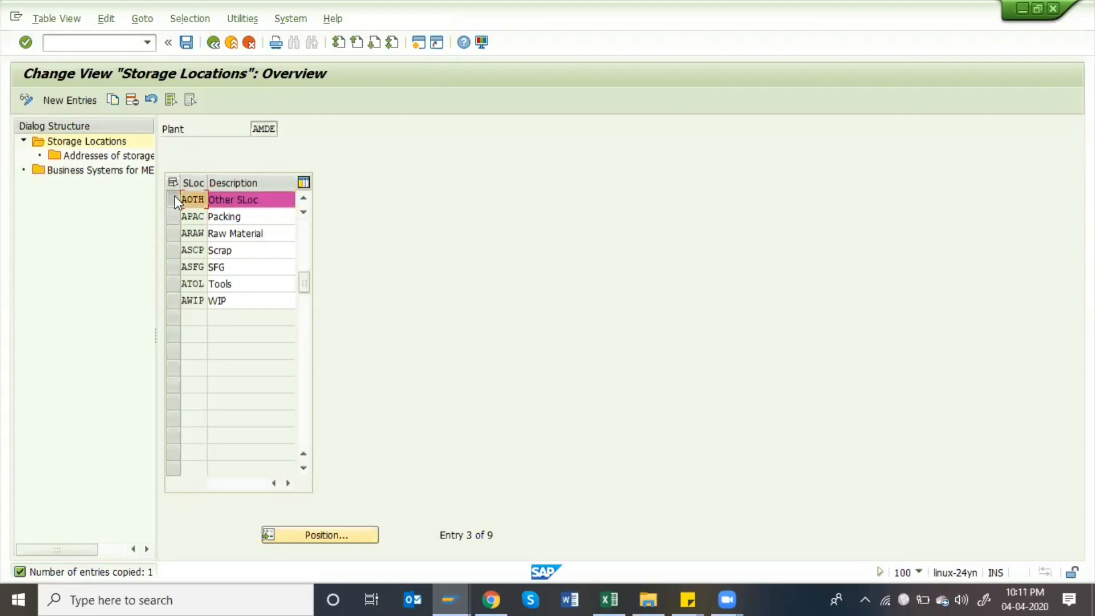
pyautogui.doubleClick(125, 160)
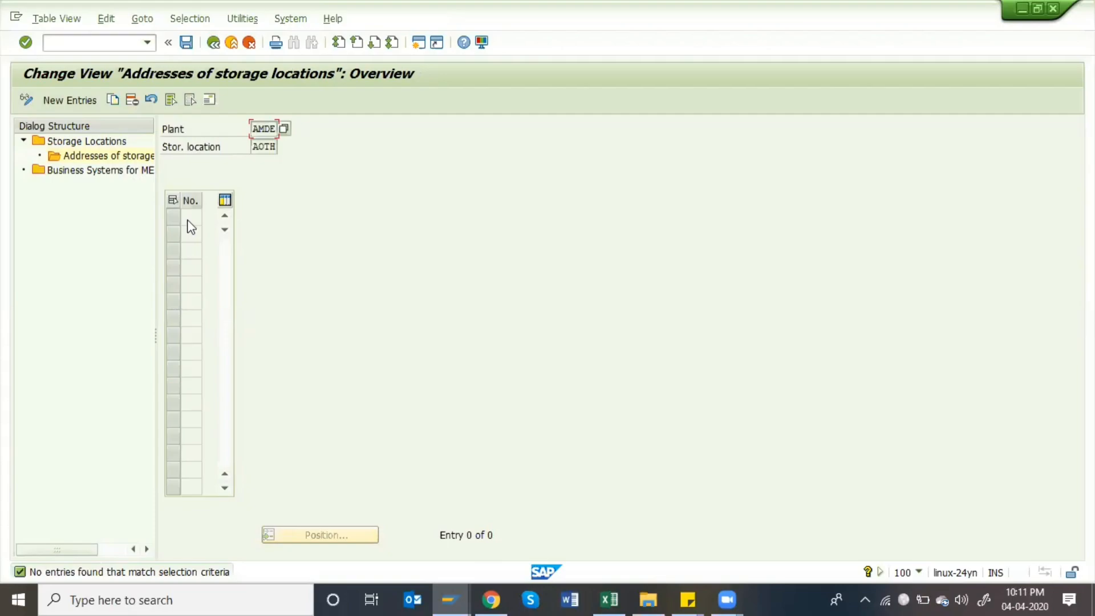
# - Add a new address entry numbered 01 for storage location AOTH and open its address details at the name
pyautogui.click(69, 97)
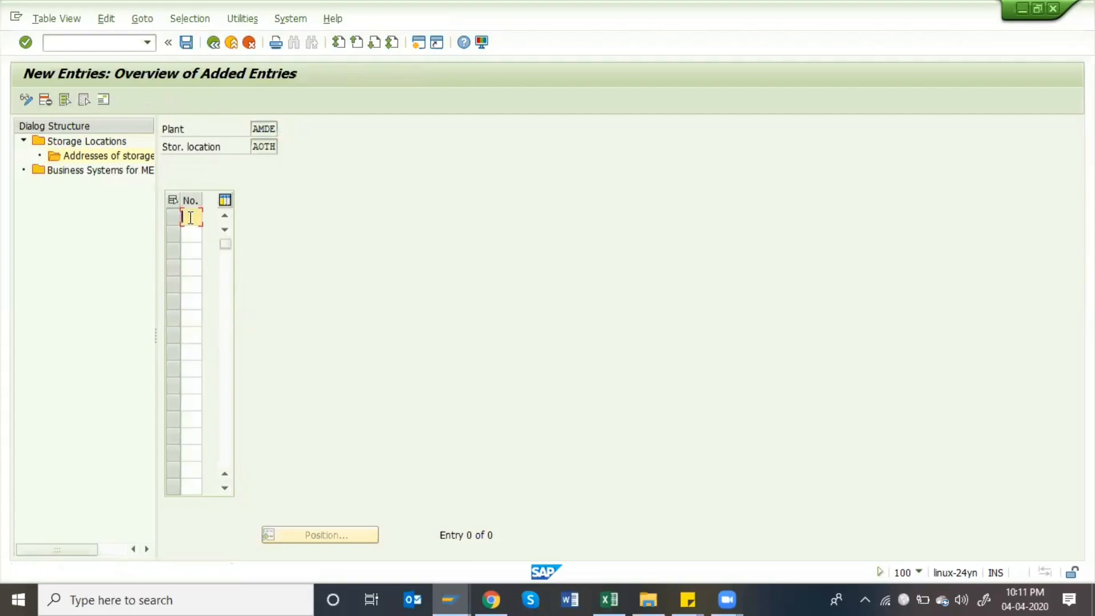
pyautogui.write('01')
pyautogui.click(98, 99)
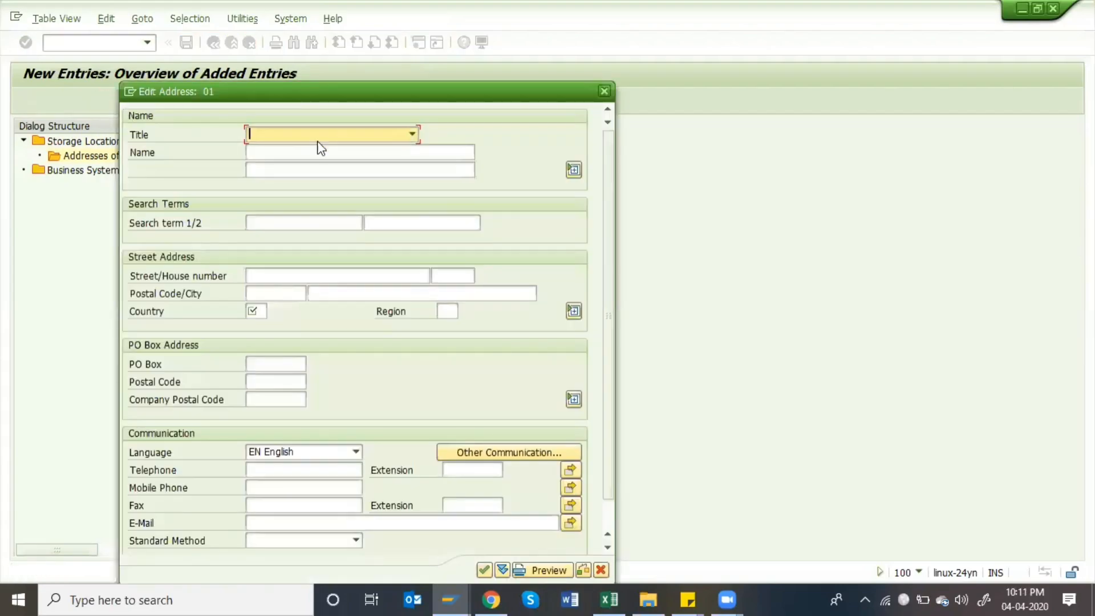
pyautogui.click(281, 155)
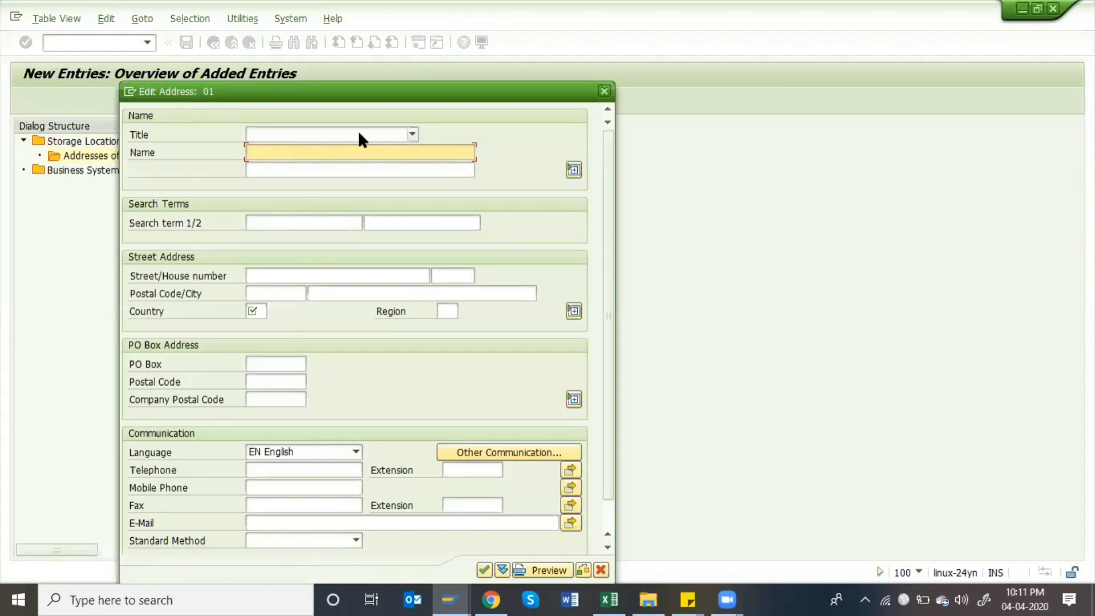
# - Set the title of address 01 to Mr. and its name to Amul India Delhi Storage Loaction
pyautogui.click(359, 135)
pyautogui.click(287, 161)
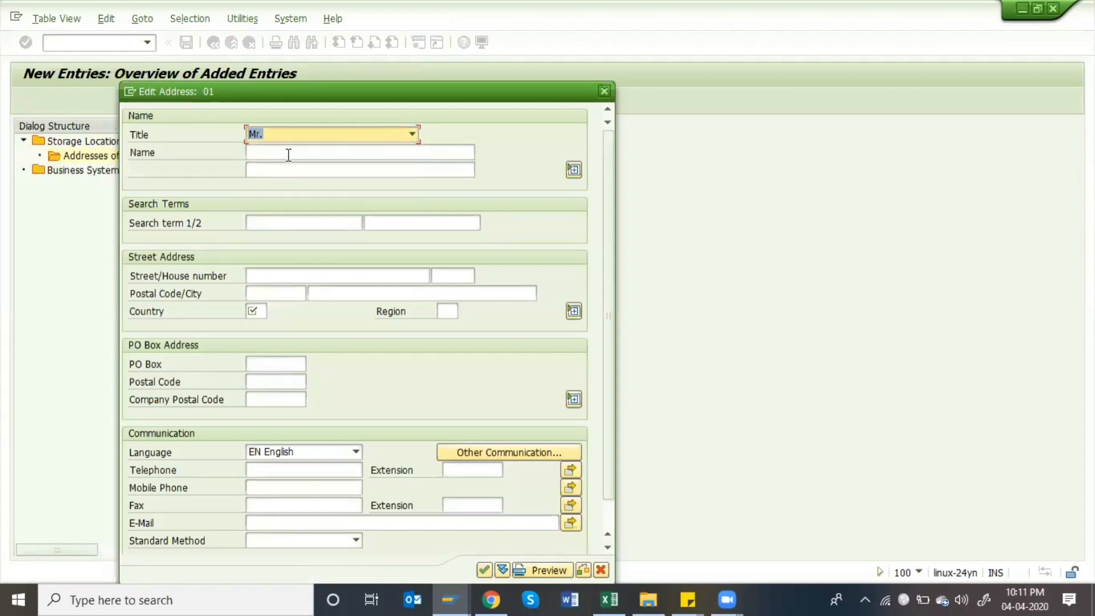
pyautogui.click(287, 154)
pyautogui.write('A')
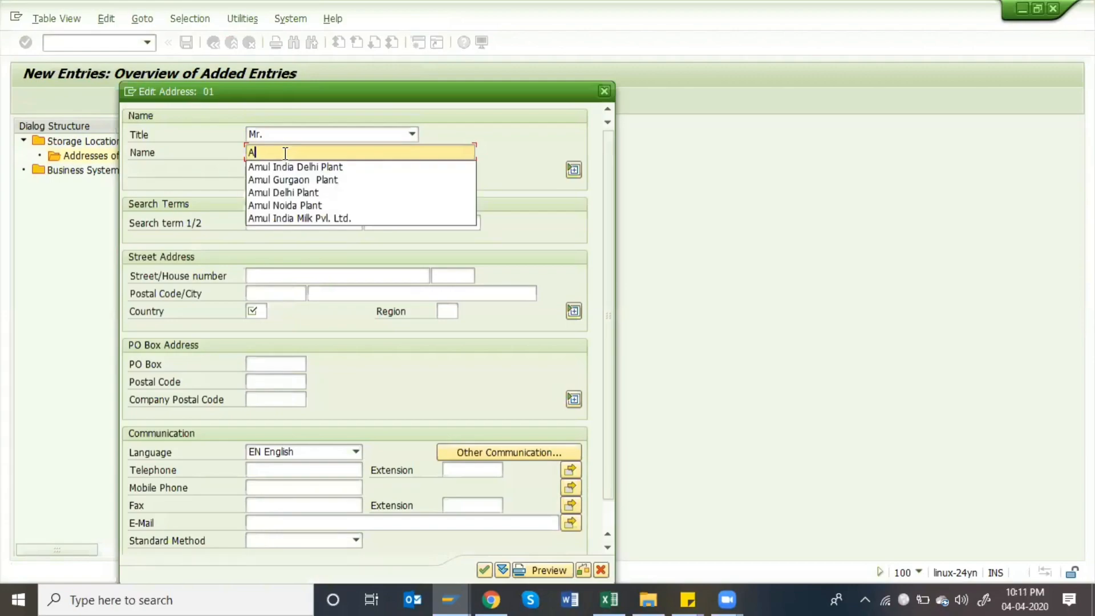
pyautogui.press('Down')
pyautogui.press('Return')
pyautogui.press('BackSpace')
pyautogui.press('BackSpace')
pyautogui.press('BackSpace')
pyautogui.press('BackSpace')
pyautogui.press('BackSpace')
pyautogui.press('BackSpace')
pyautogui.press('BackSpace')
pyautogui.press('BackSpace')
pyautogui.press('BackSpace')
pyautogui.press('BackSpace')
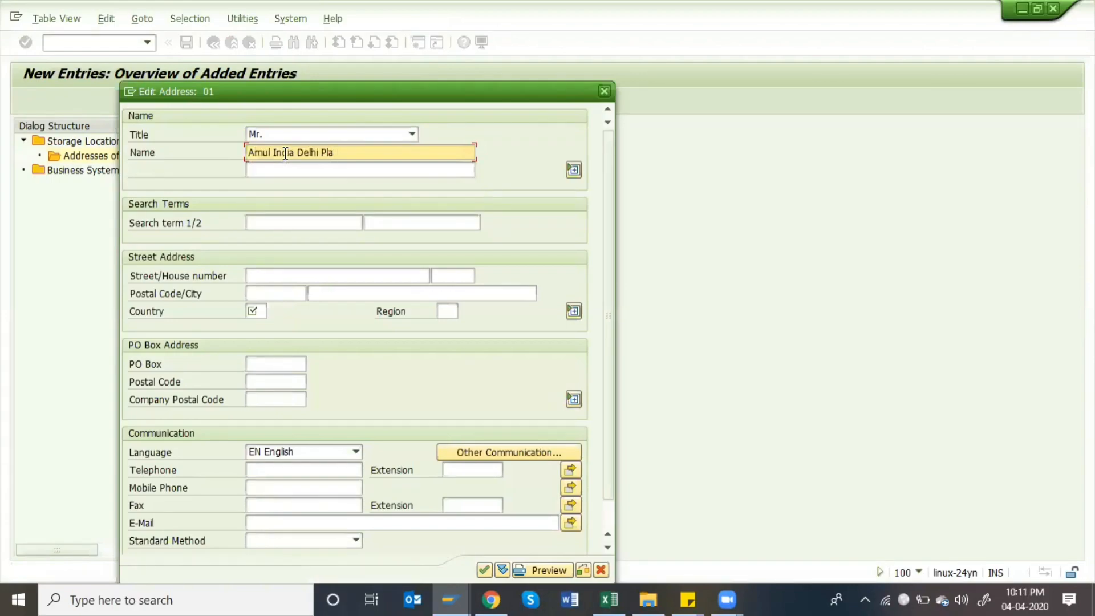
pyautogui.press('Down')
pyautogui.press('Return')
pyautogui.press('BackSpace')
pyautogui.press('BackSpace')
pyautogui.press('BackSpace')
pyautogui.press('BackSpace')
pyautogui.press('BackSpace')
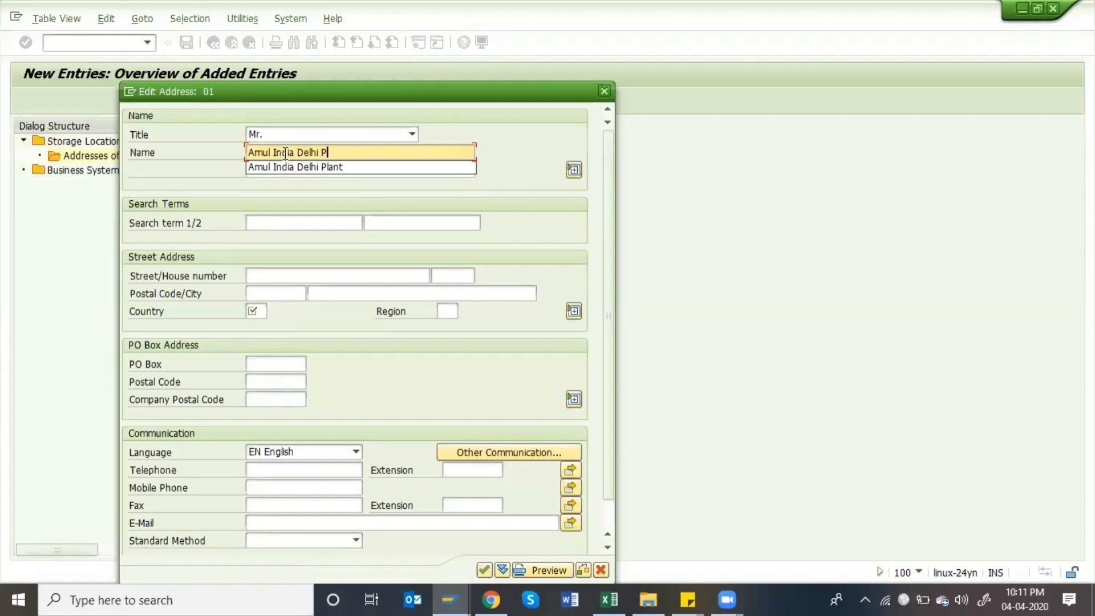
pyautogui.write('Storg')
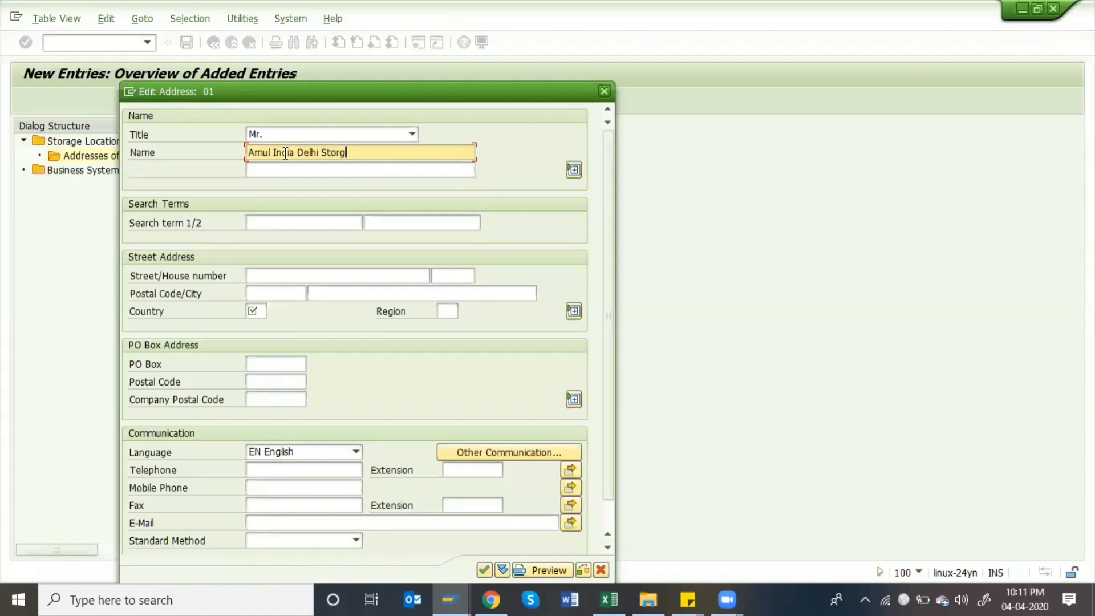
pyautogui.press('BackSpace')
pyautogui.write('age Loaction')
# - Set the country of the address to IN (India) and the region to 30
pyautogui.click(253, 310)
pyautogui.write('in')
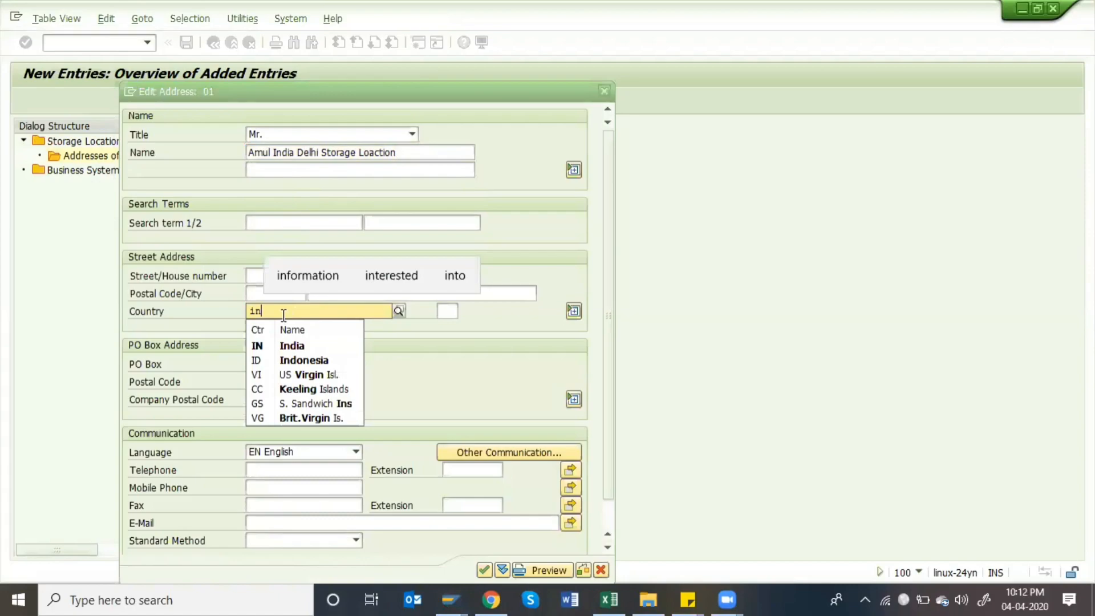
pyautogui.click(285, 346)
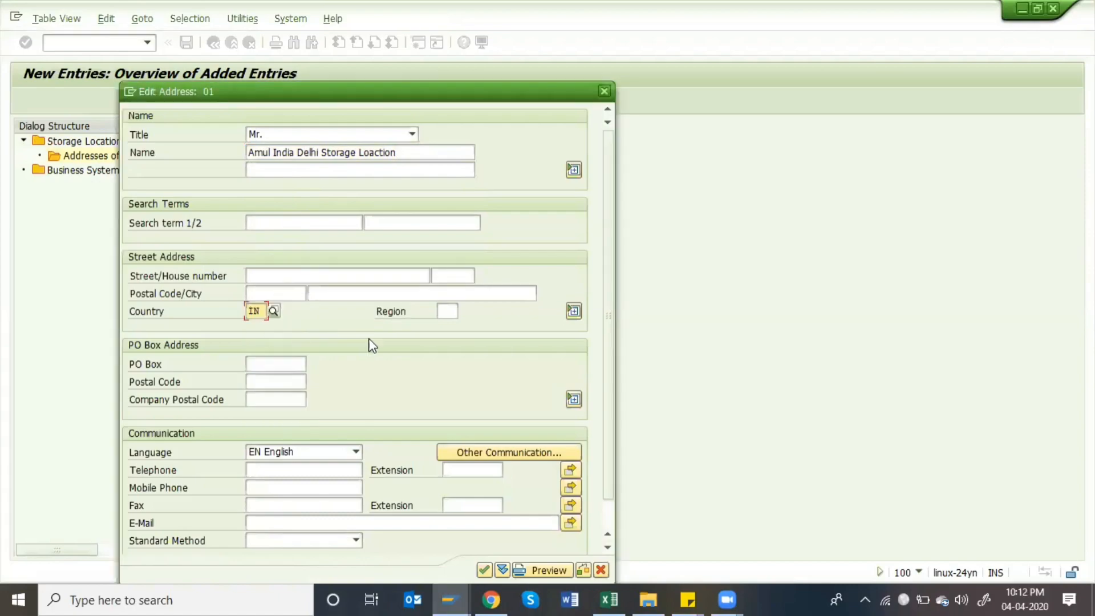
pyautogui.click(446, 311)
pyautogui.click(444, 351)
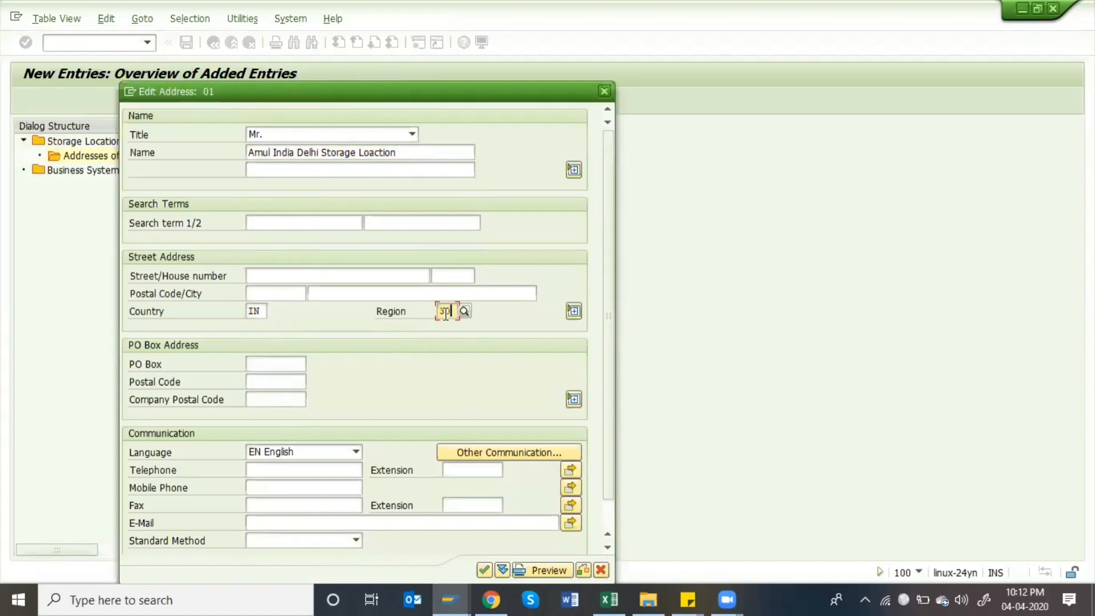
# - Fill in the street name and house number of the storage location's address
pyautogui.click(289, 276)
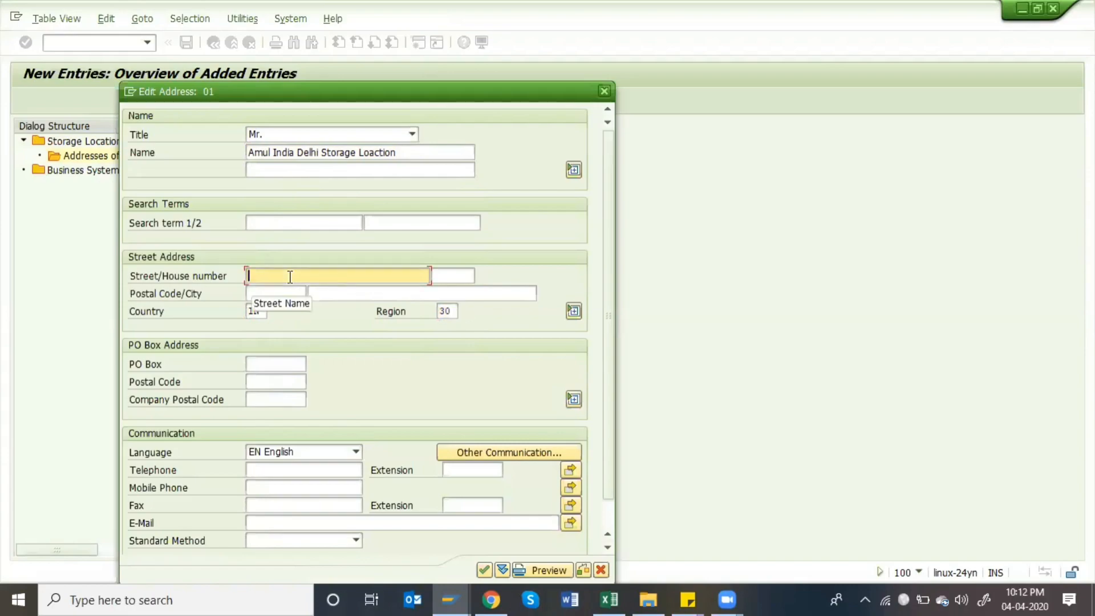
pyautogui.write('Rm=')
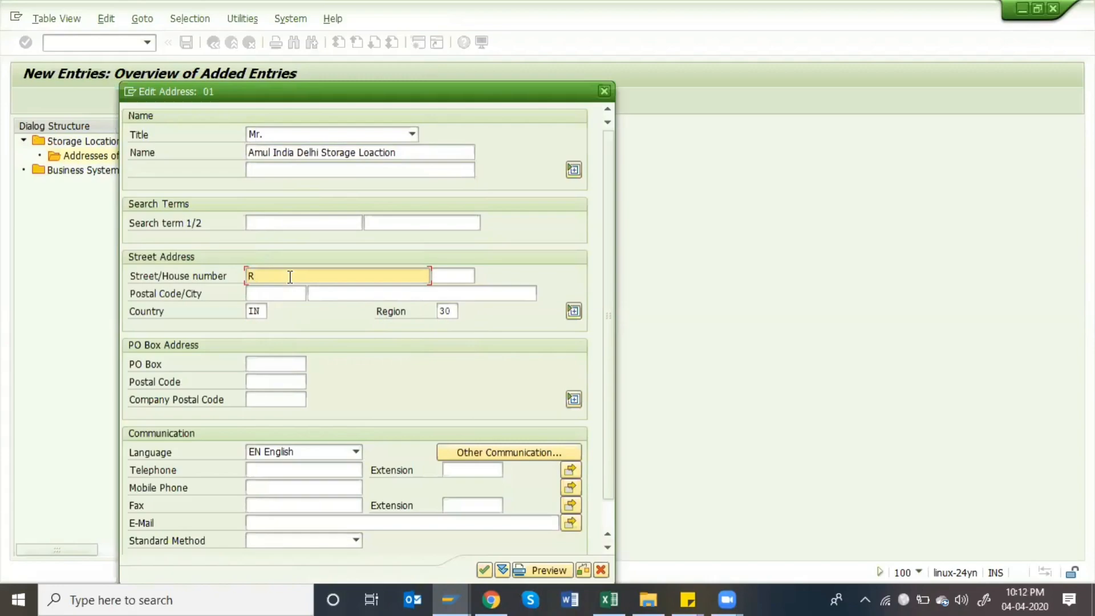
pyautogui.press('BackSpace')
pyautogui.press('BackSpace')
pyautogui.write('am House')
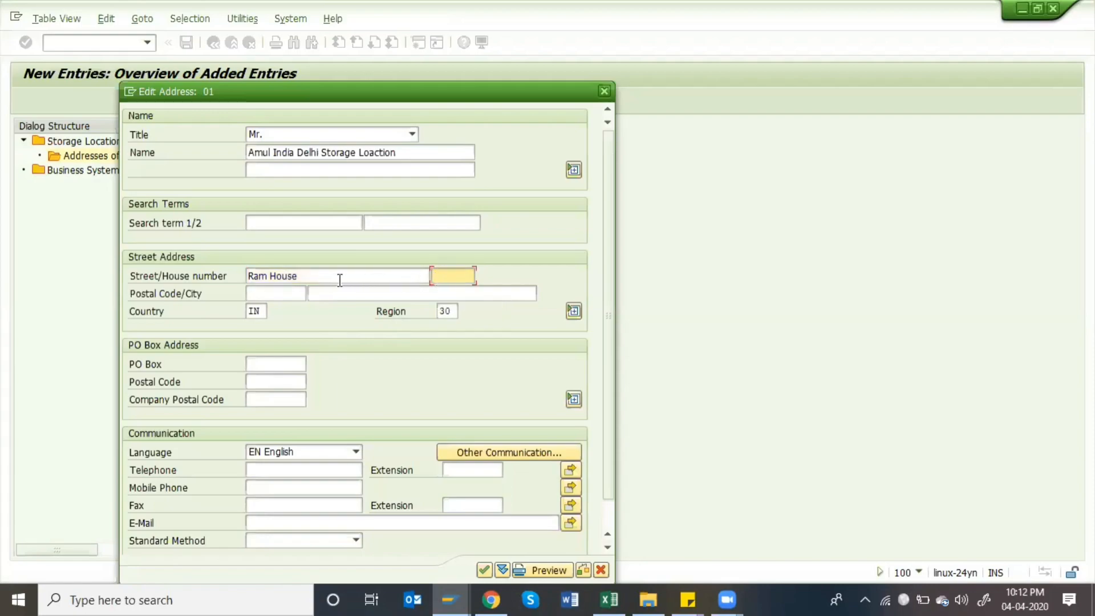
pyautogui.click(457, 277)
pyautogui.write('1234')
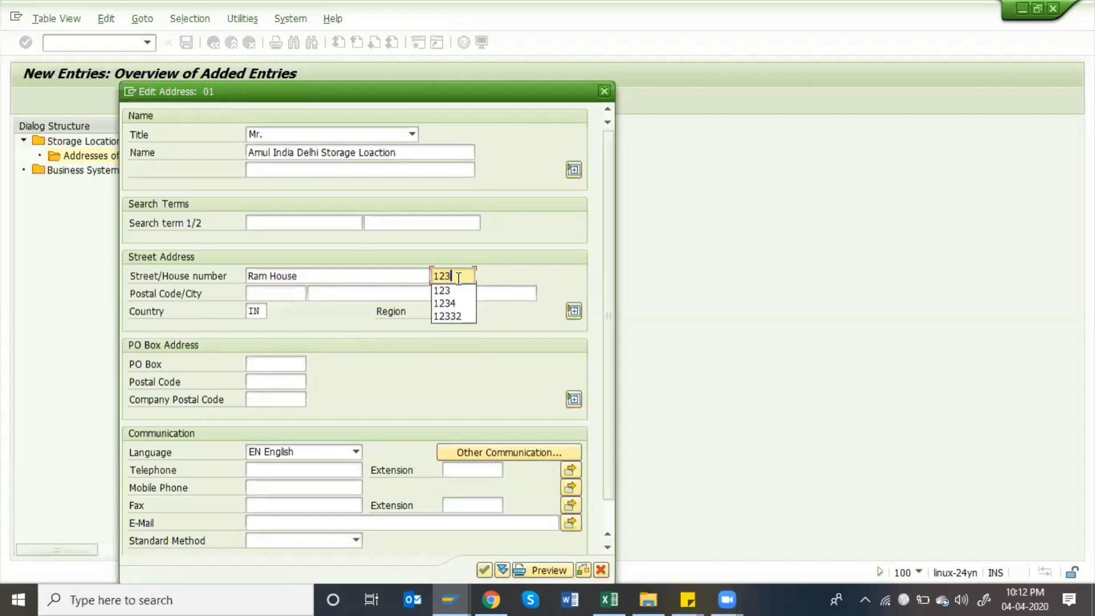
# - Fill in the city and postal code of the address and confirm the address details
pyautogui.click(342, 292)
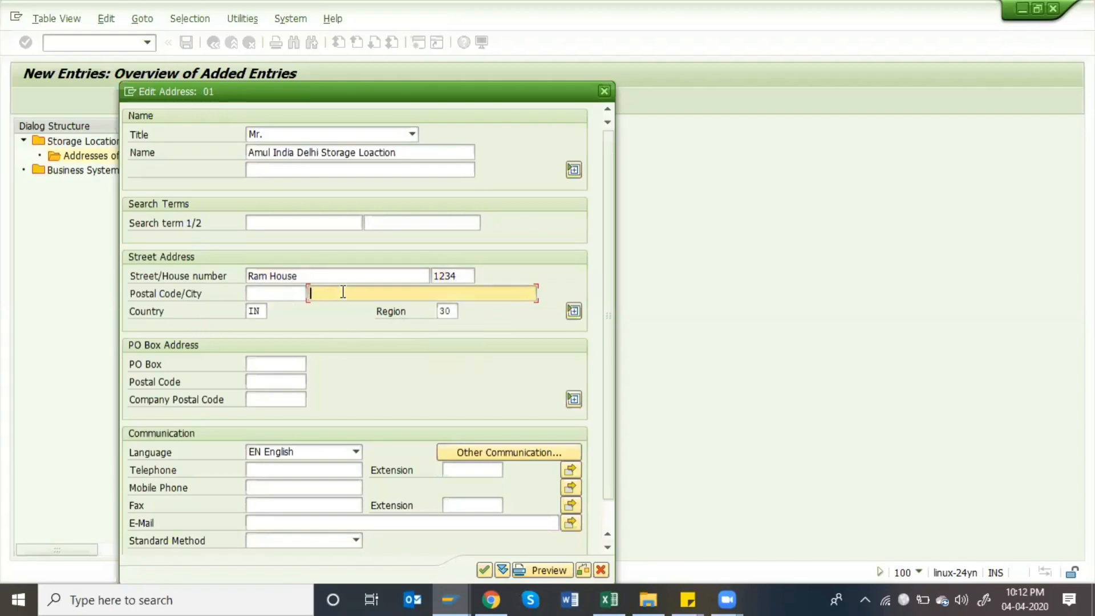
pyautogui.write('Delhi')
pyautogui.click(267, 292)
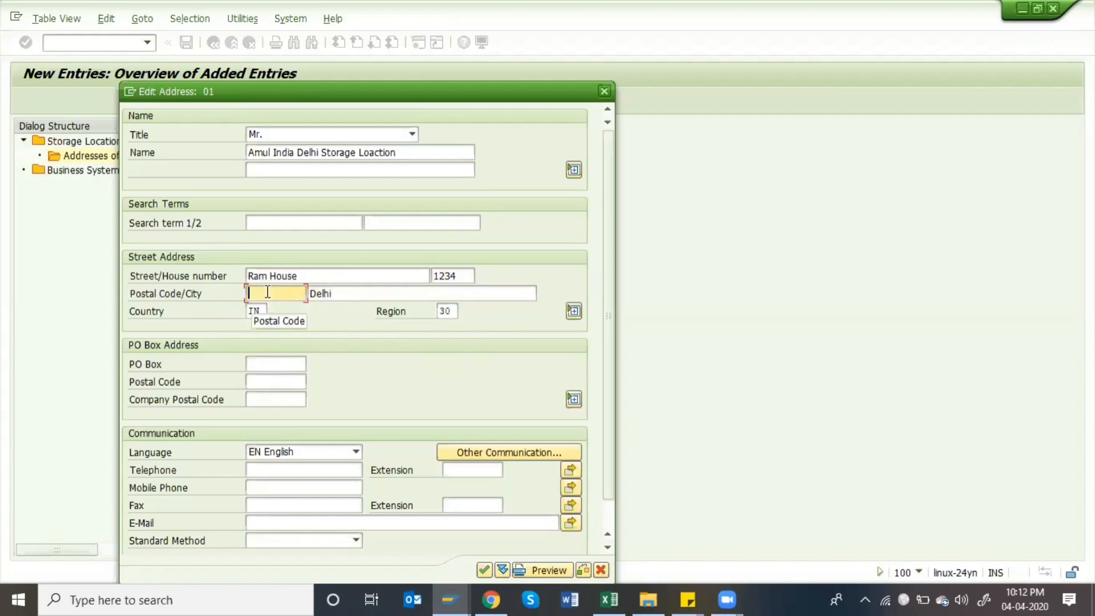
pyautogui.click(267, 292)
pyautogui.click(264, 321)
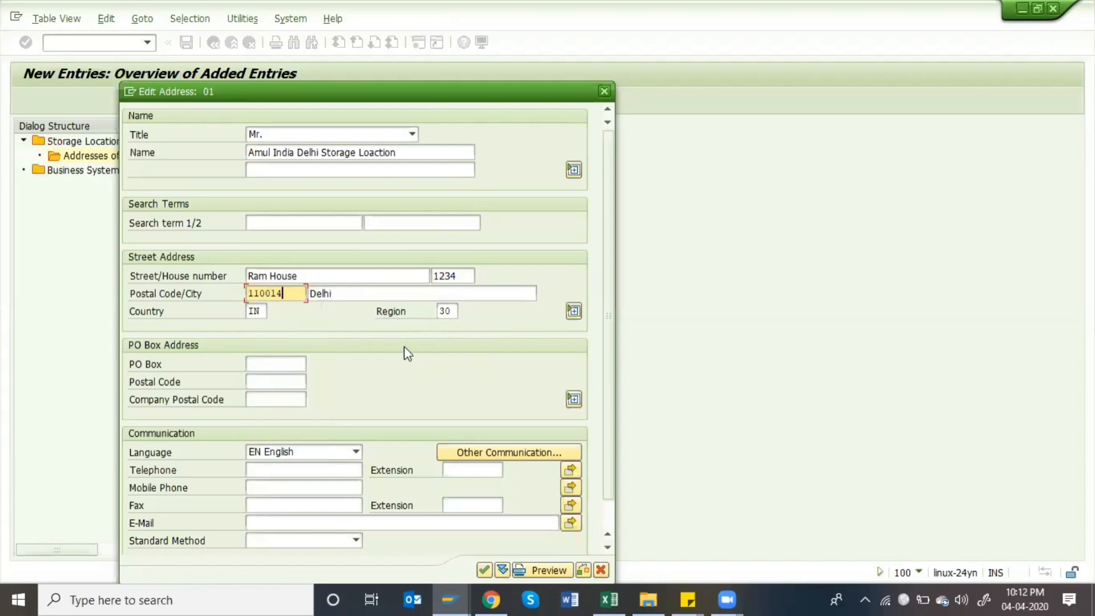
pyautogui.press('Return')
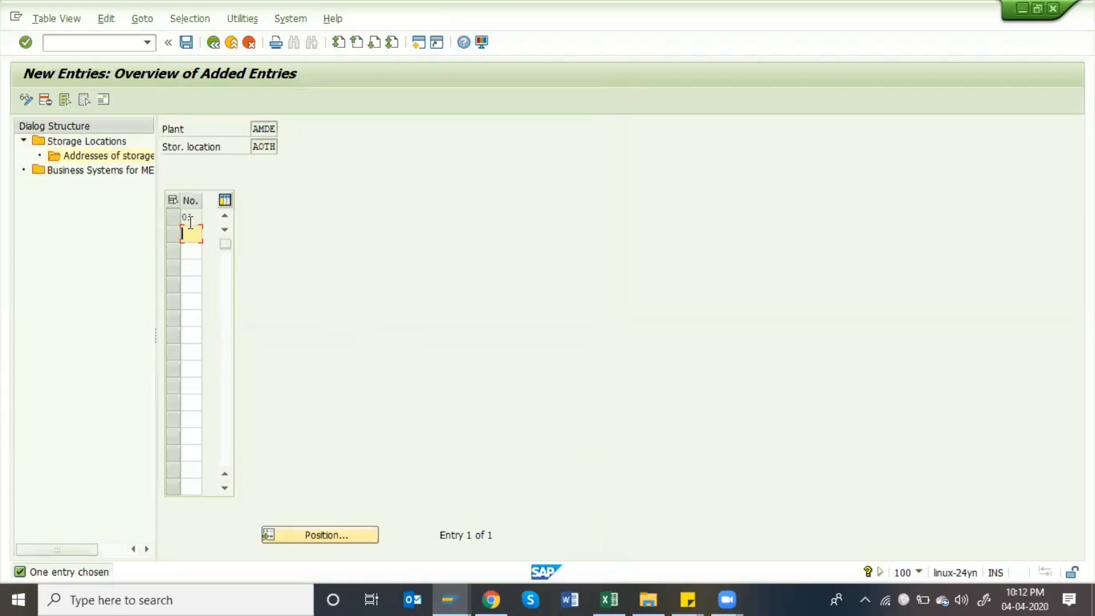
# - Reopen the details of address entry 01, check its formatted print preview, and close the address again
pyautogui.click(188, 218)
pyautogui.click(101, 101)
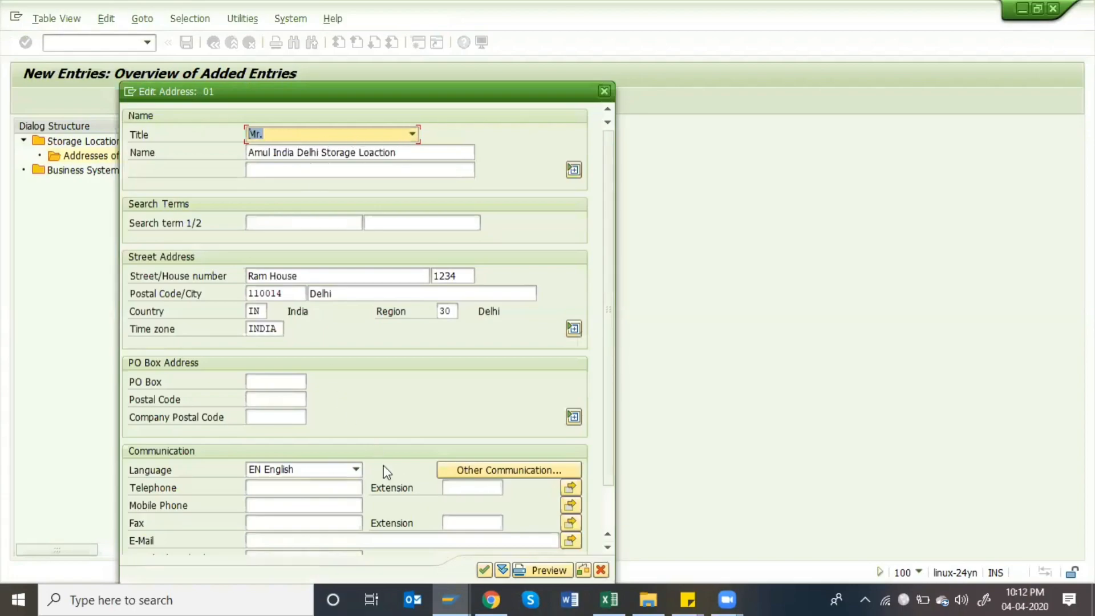
pyautogui.scroll(-2, 425, 416)
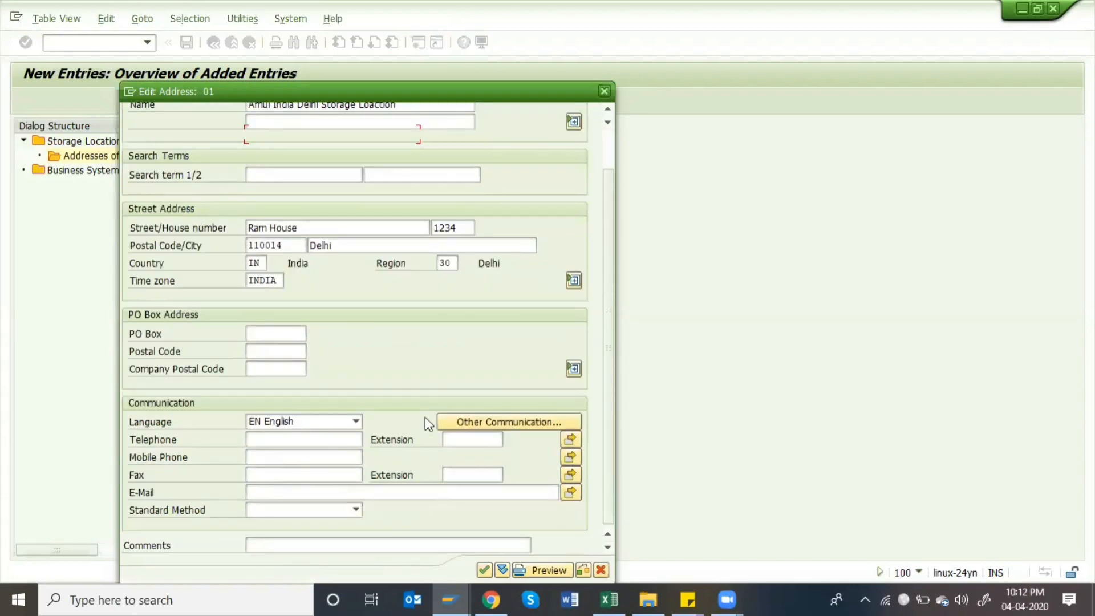
pyautogui.click(549, 569)
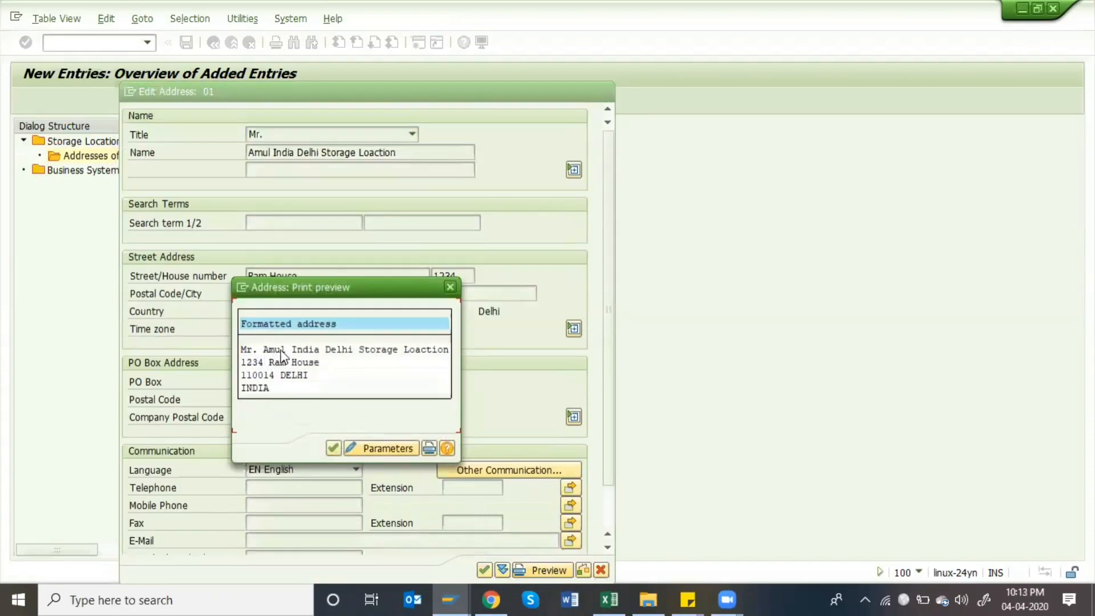
pyautogui.click(451, 288)
pyautogui.click(587, 569)
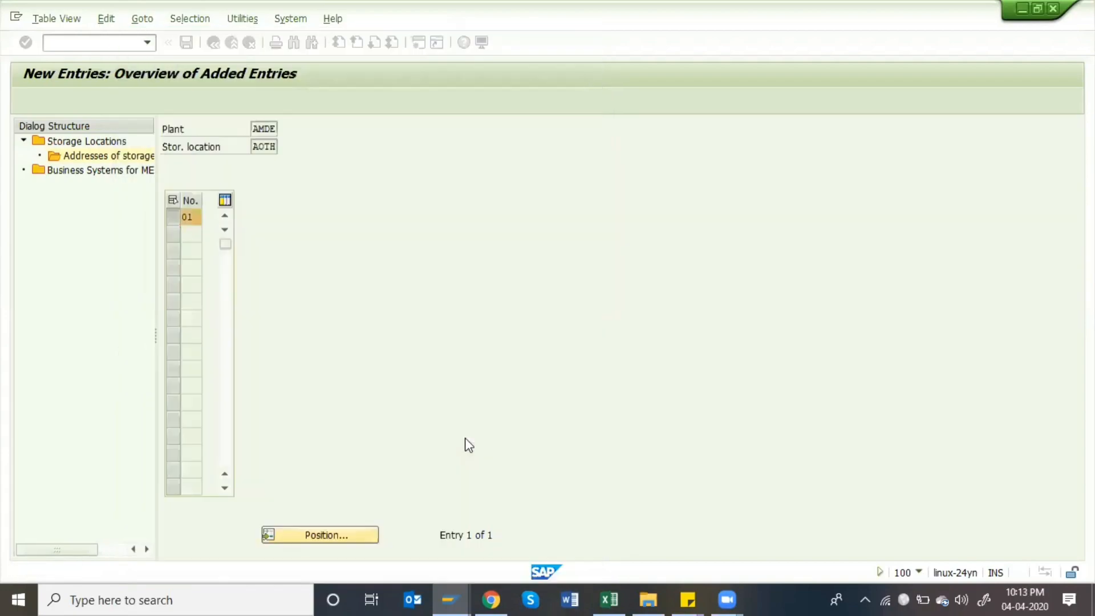
# - Try to add a second address entry numbered 02 for storage location AOTH, exiting its address editing without data
pyautogui.click(193, 231)
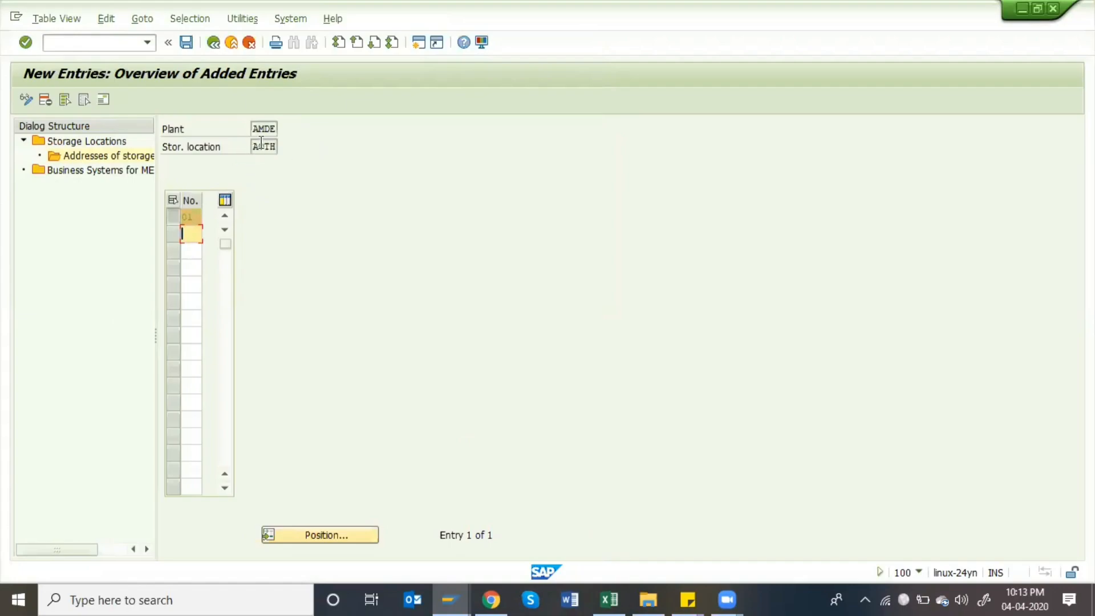
pyautogui.write('02')
pyautogui.click(104, 100)
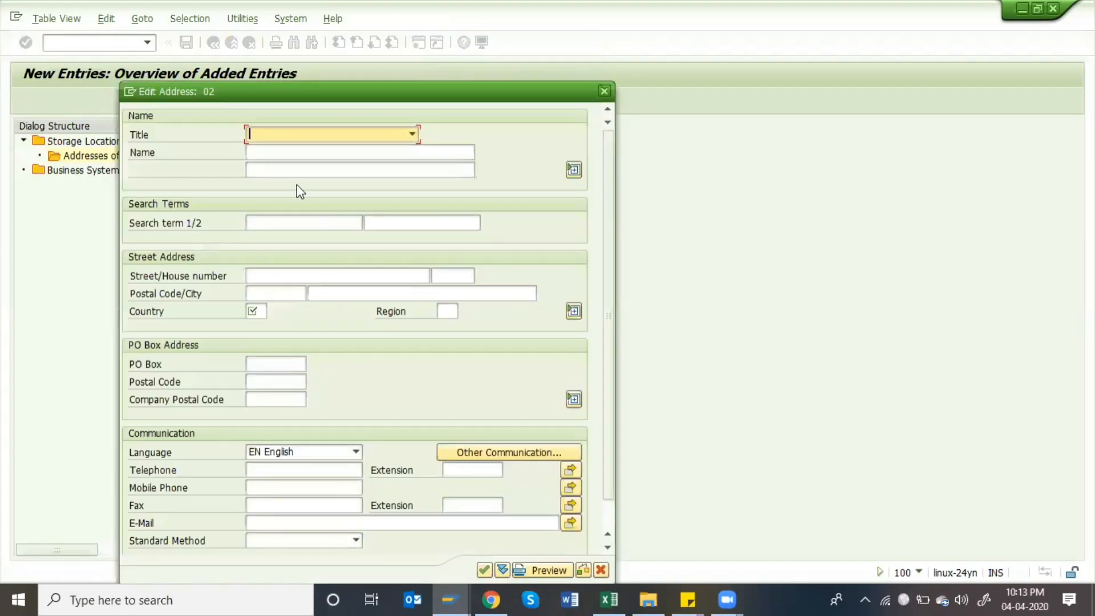
pyautogui.press('Escape')
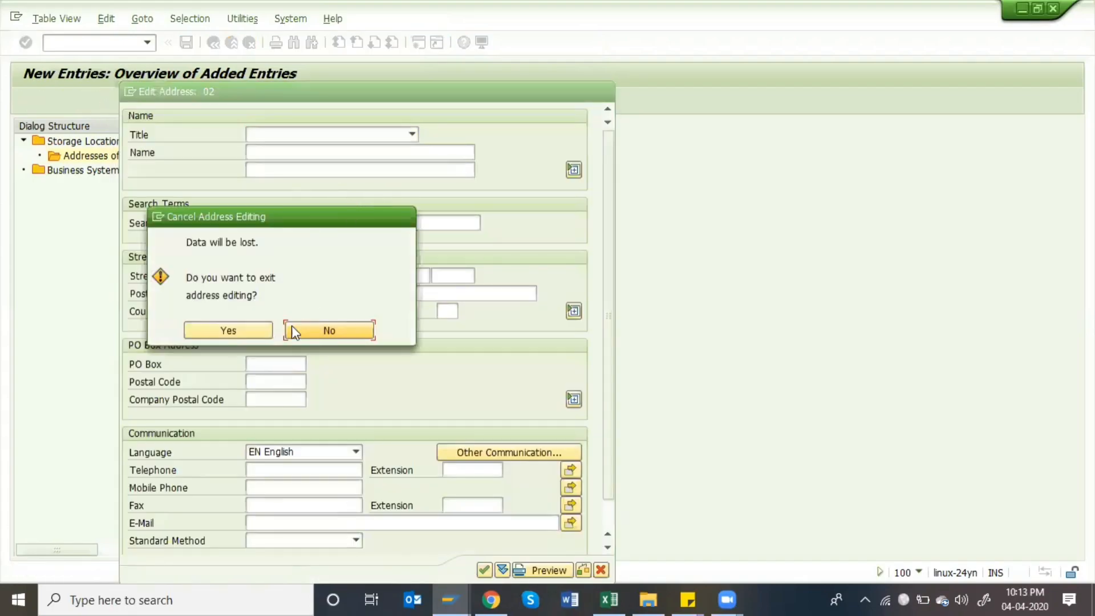
pyautogui.click(257, 332)
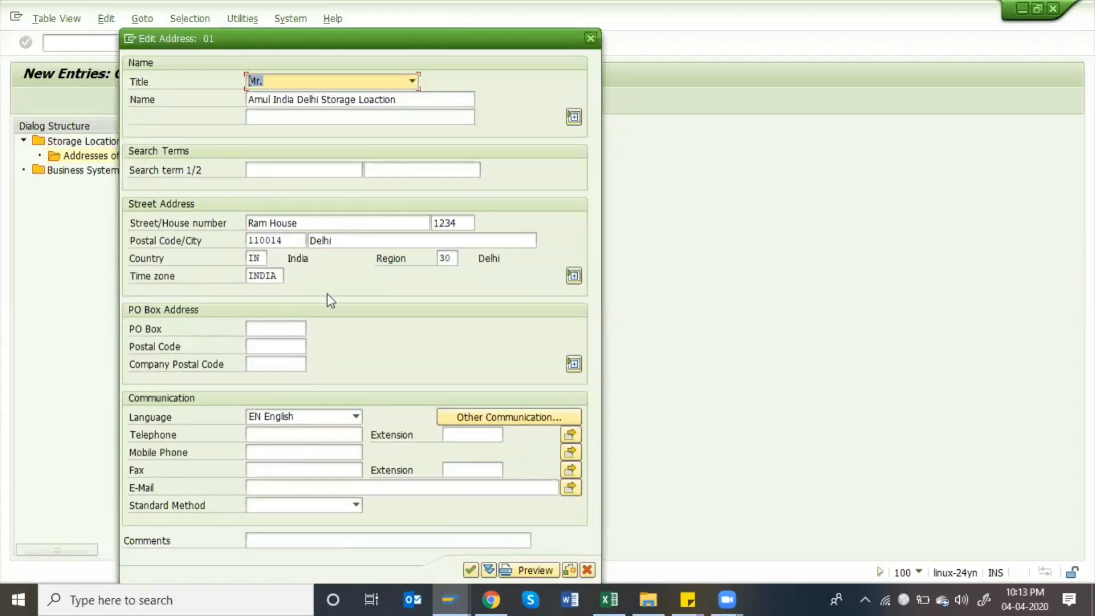
pyautogui.click(471, 570)
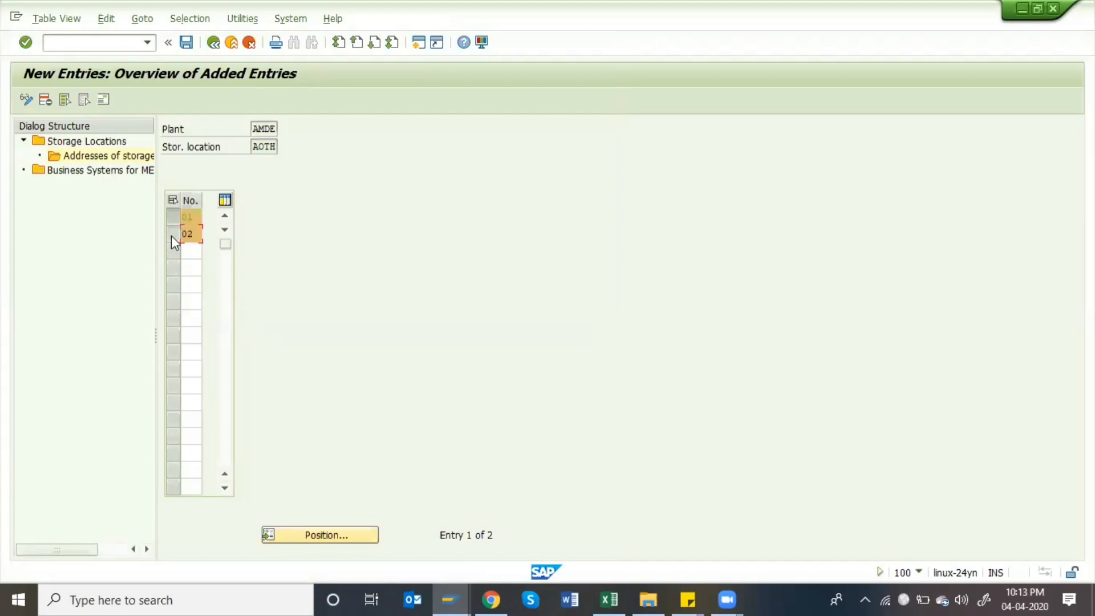
# - Delete address entry 02 of storage location AOTH and save the data
pyautogui.click(172, 215)
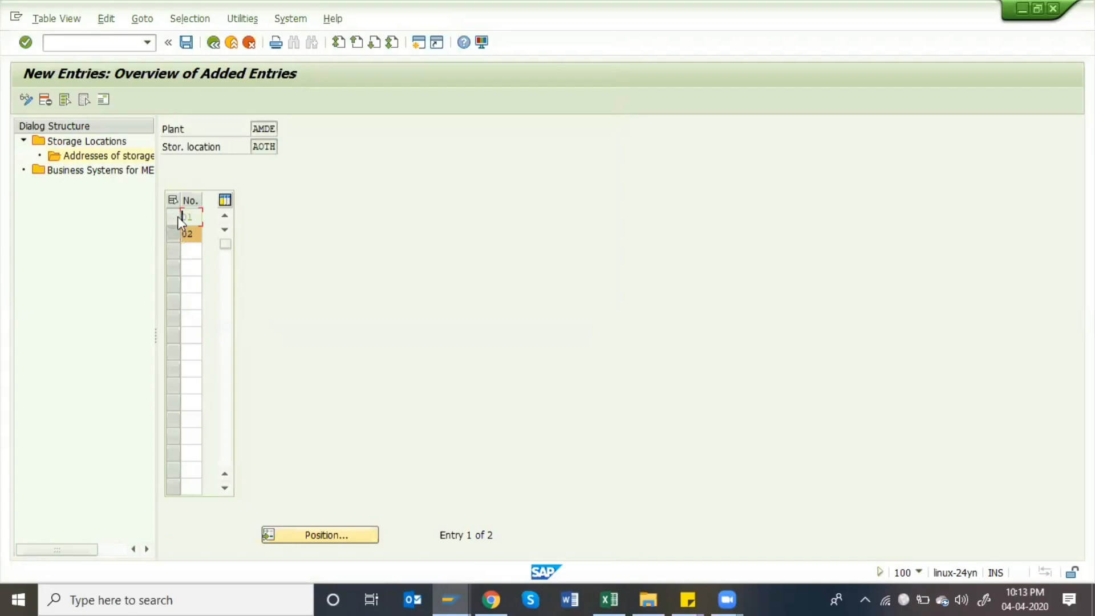
pyautogui.click(47, 99)
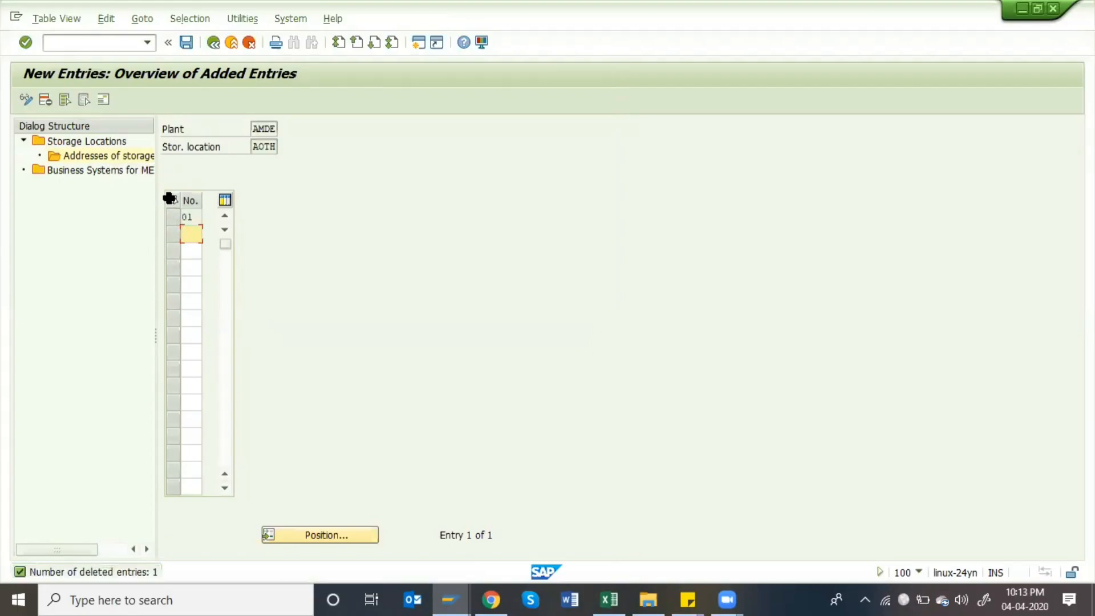
pyautogui.click(188, 47)
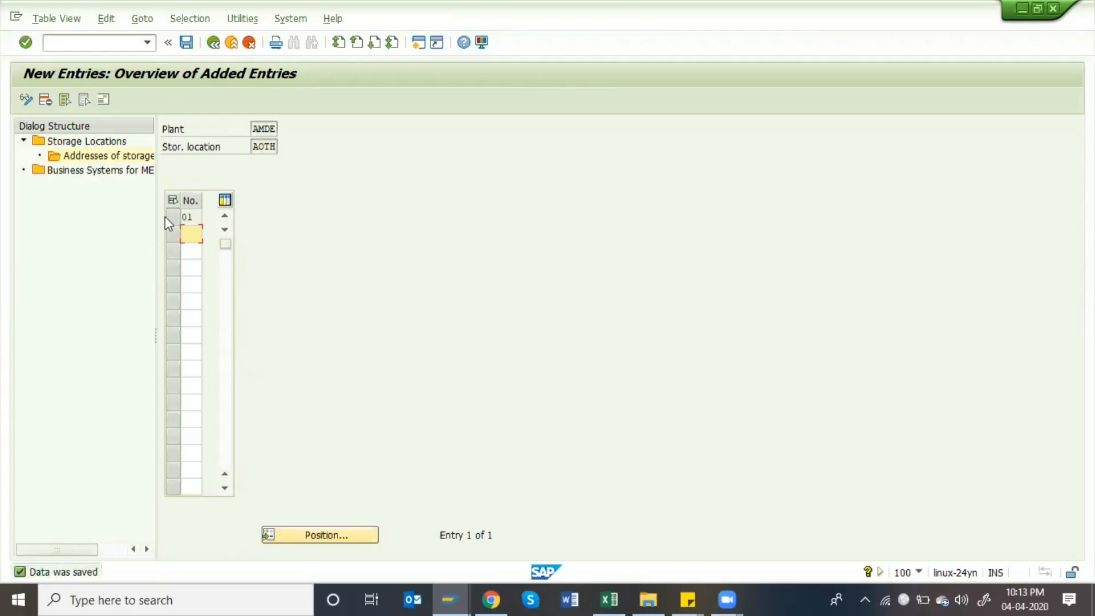
# - Open the Business Systems for MES view of plant AMDE and narrow the Business System column to show the types
pyautogui.doubleClick(133, 172)
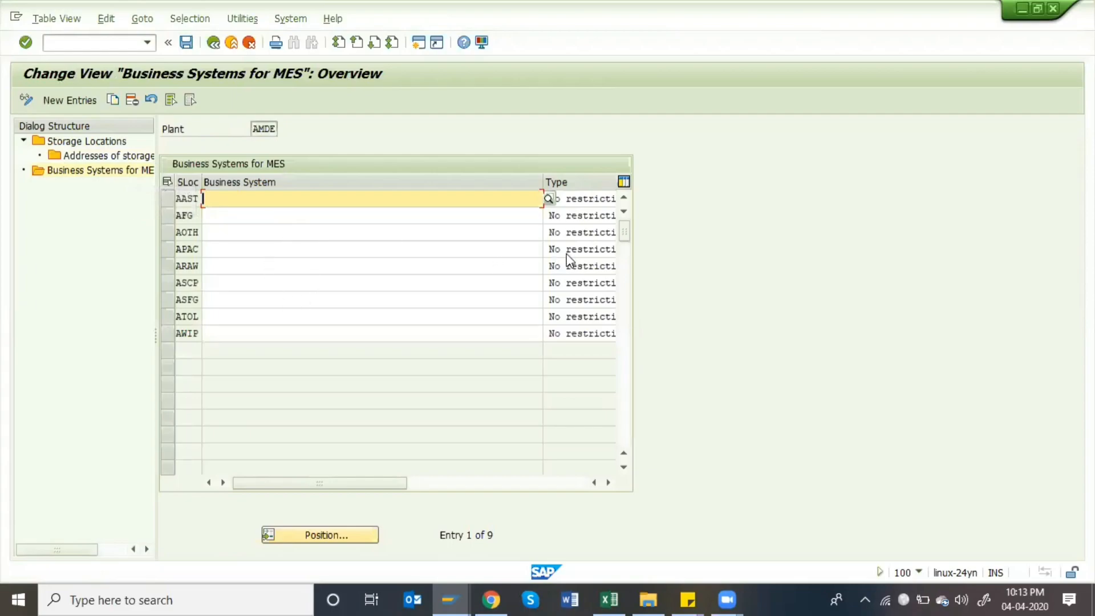
pyautogui.moveTo(541, 187); pyautogui.dragTo(339, 193)
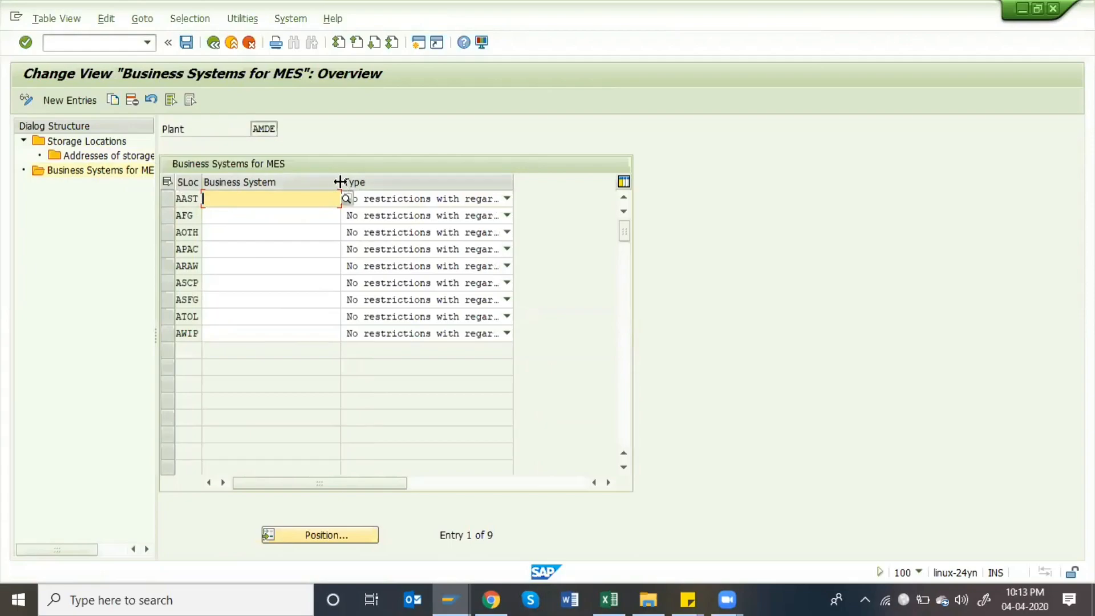
pyautogui.moveTo(339, 181); pyautogui.dragTo(387, 181)
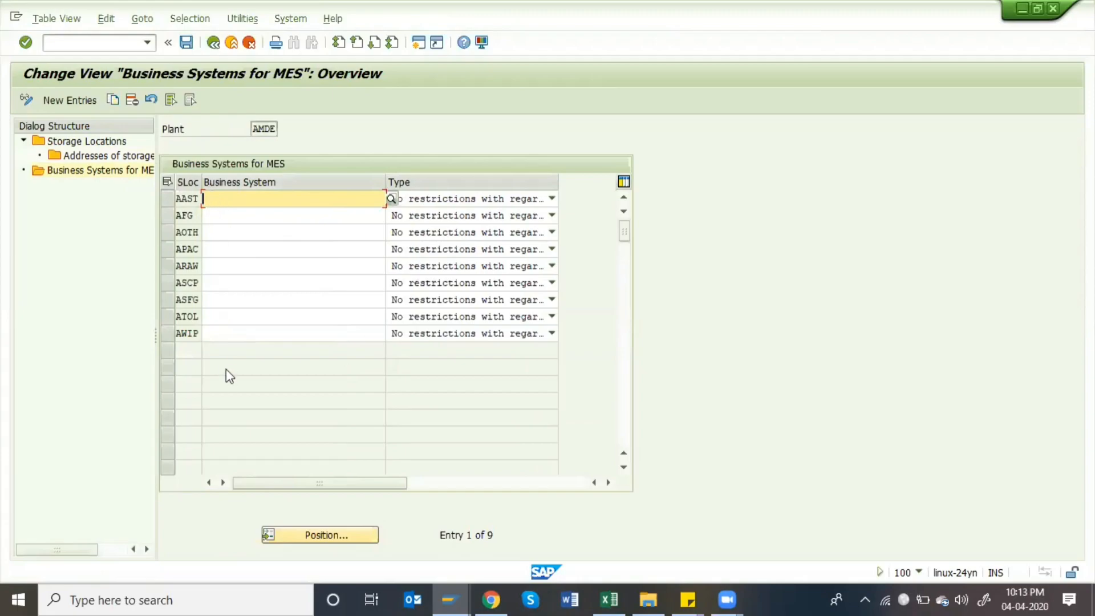
# - Review the Type options for storage location AAST in Business Systems for MES and close the list without choosing another one
pyautogui.click(536, 198)
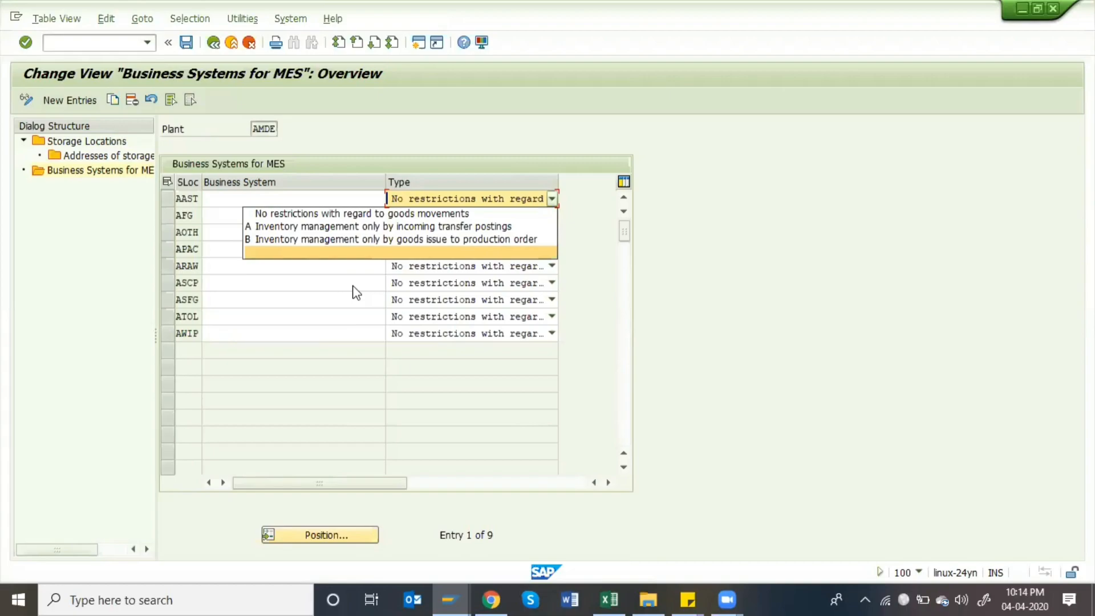
pyautogui.press('Up')
pyautogui.press('Up')
pyautogui.press('Down')
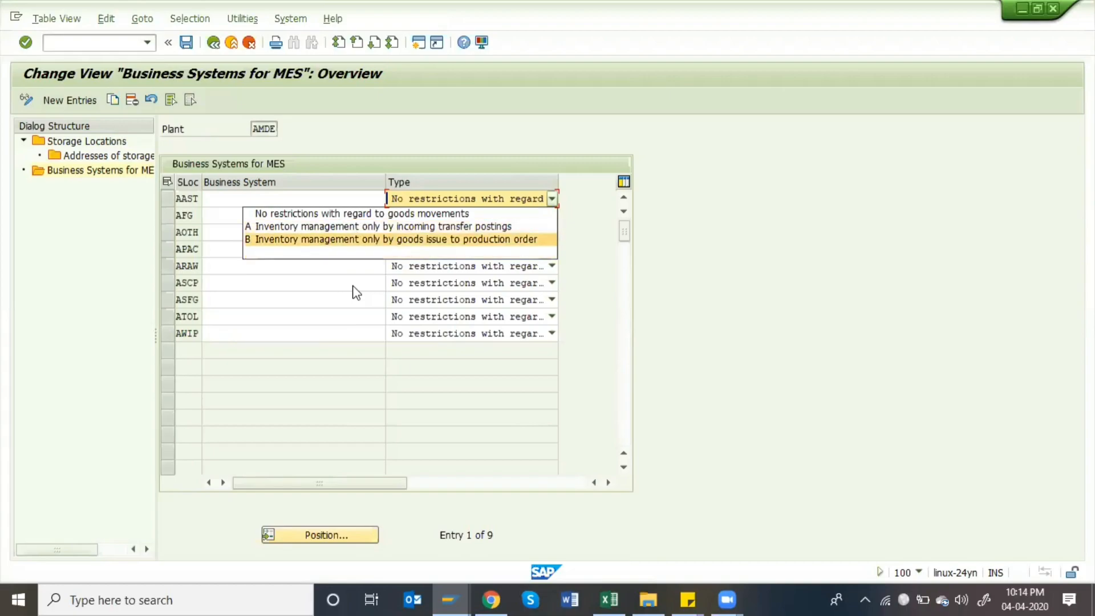
pyautogui.press('Up')
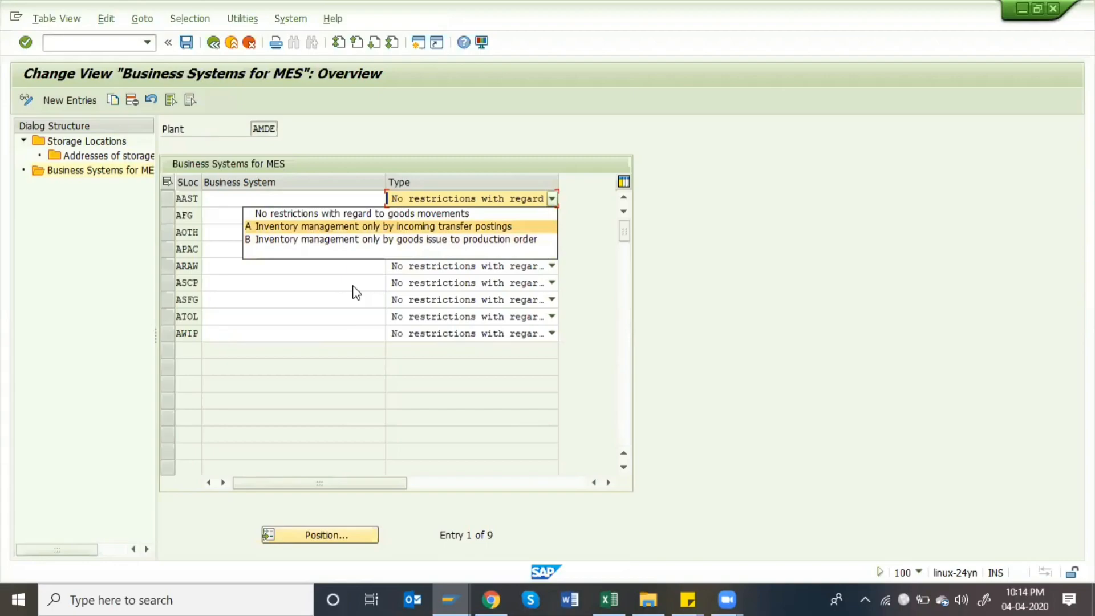
pyautogui.press('Down')
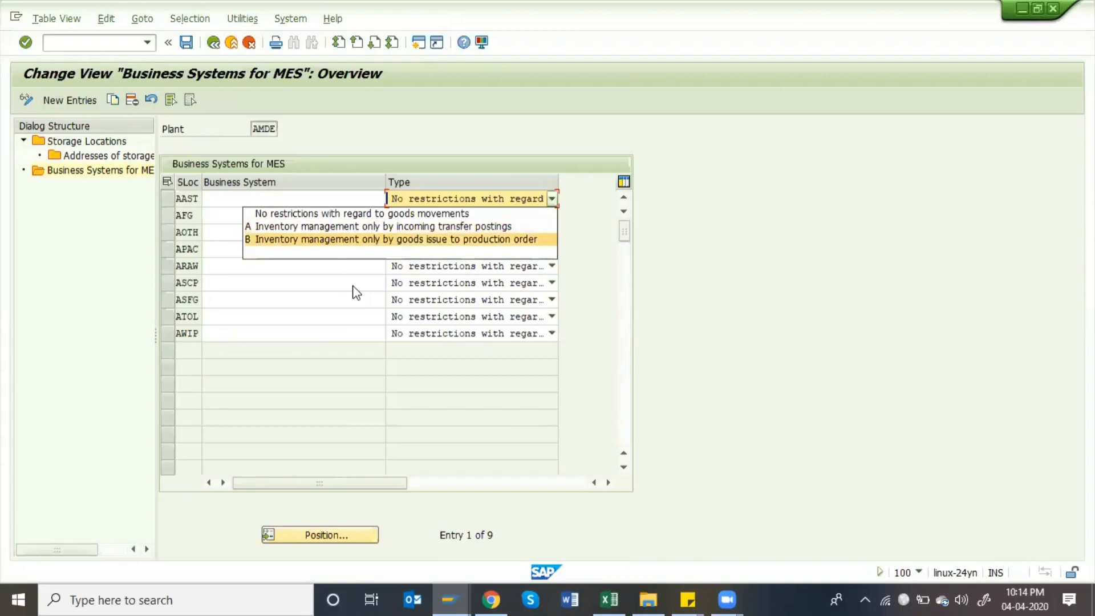
pyautogui.press('Escape')
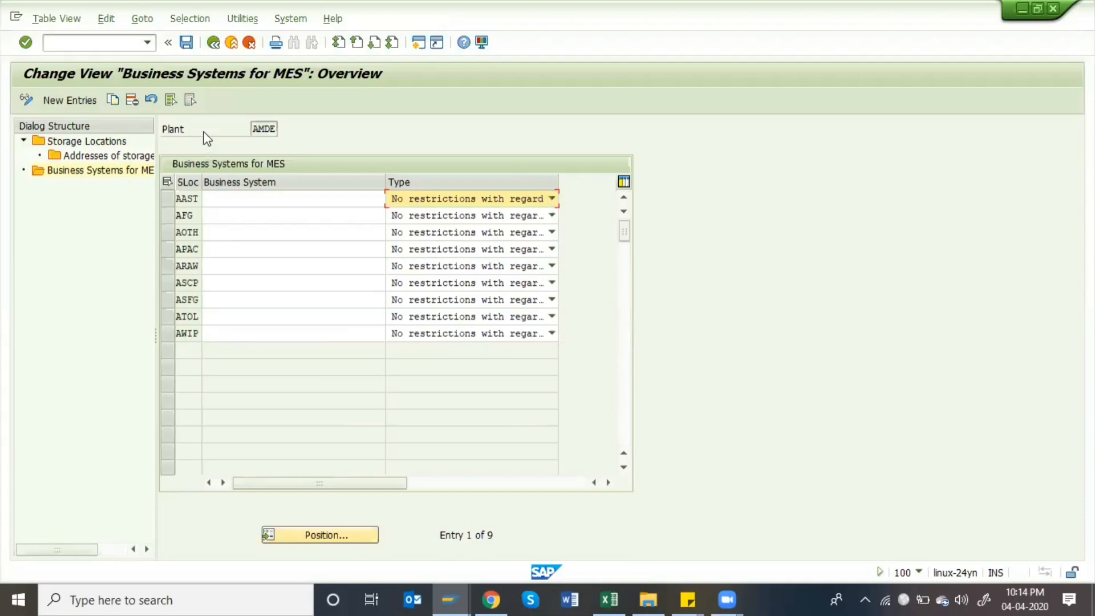
# - Return to the implementation guide, reopen Maintain storage location for plant AMDE to review its storage locations, and leave the overview
pyautogui.click(214, 42)
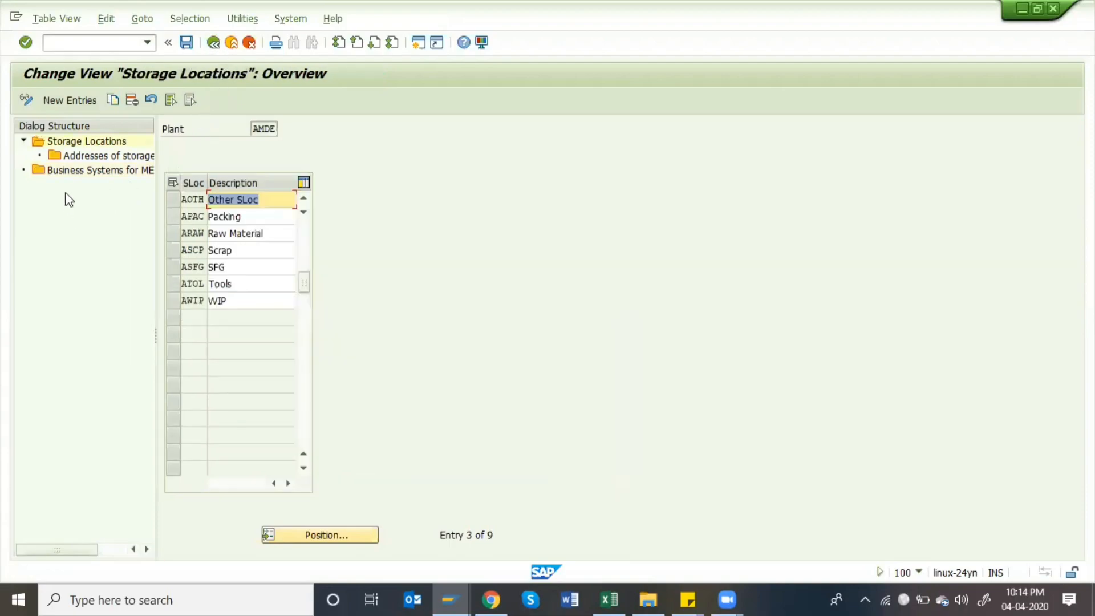
pyautogui.click(215, 42)
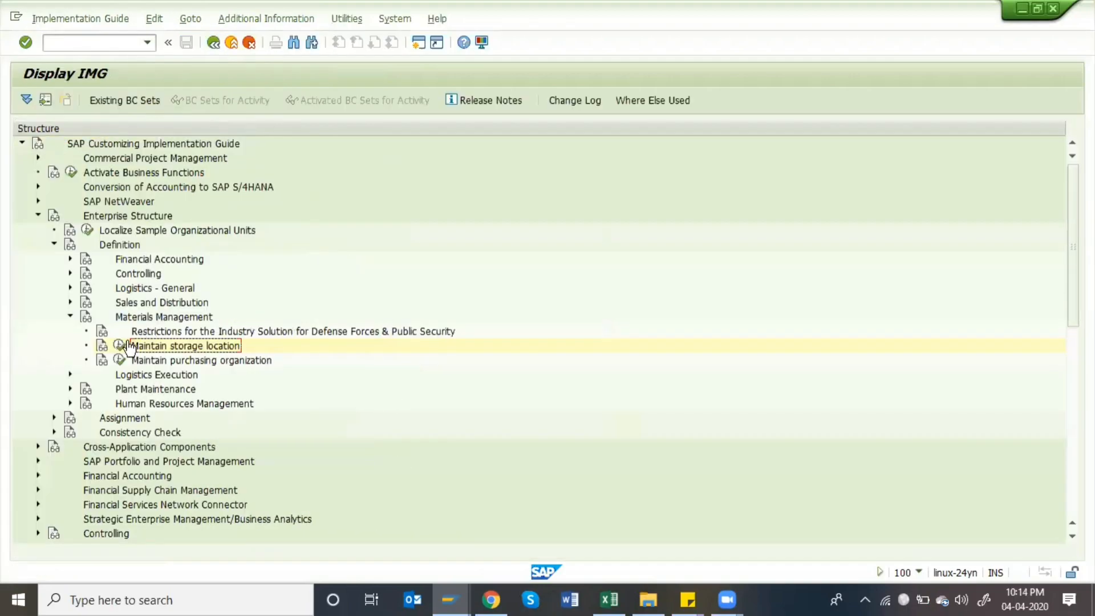
pyautogui.click(119, 345)
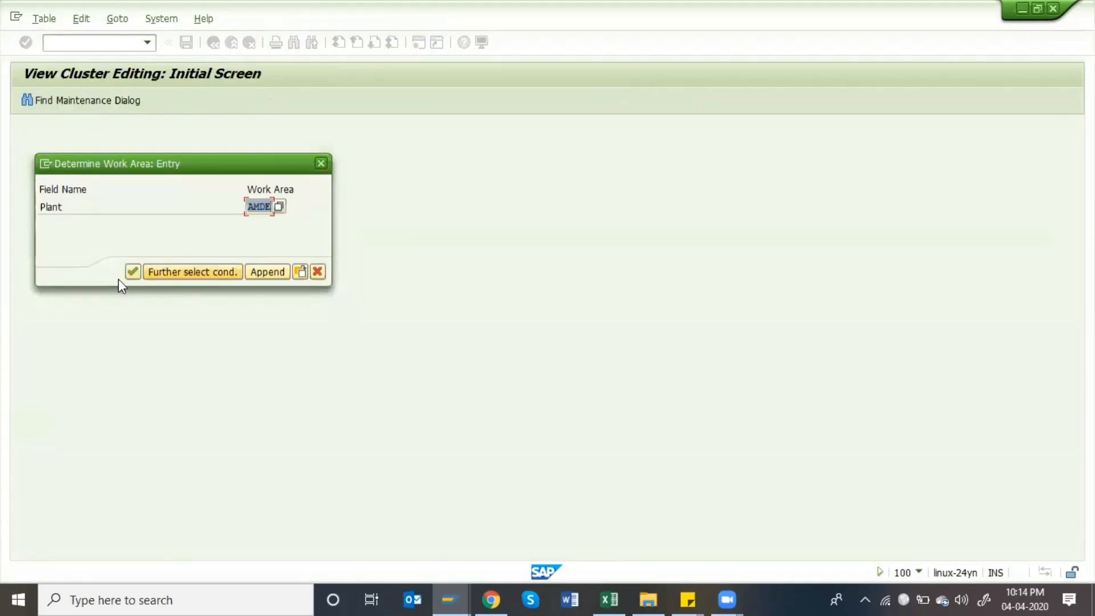
pyautogui.press('Return')
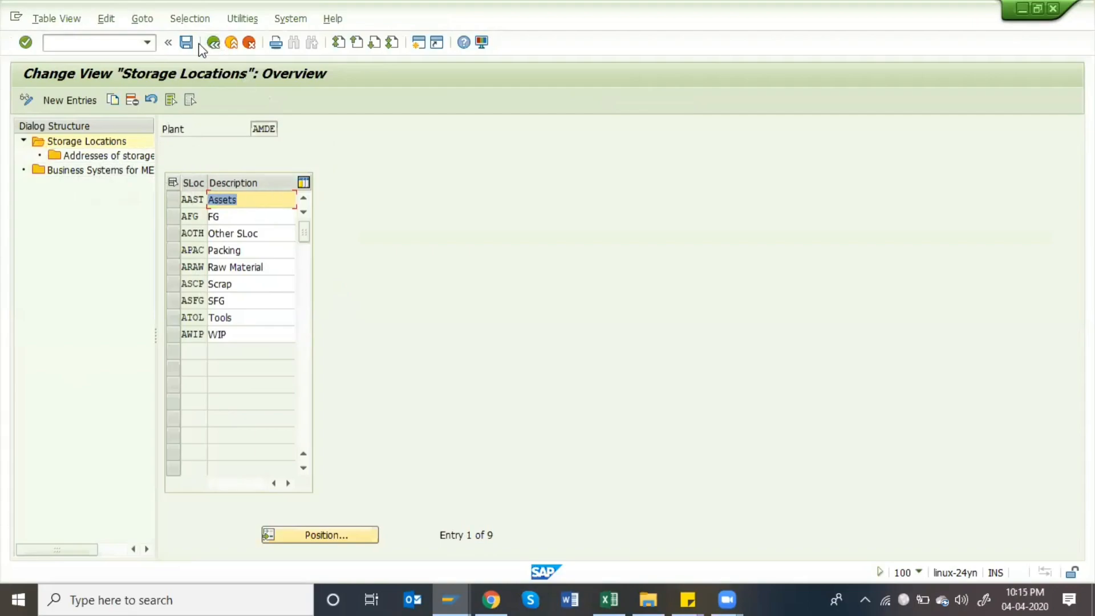
pyautogui.click(213, 43)
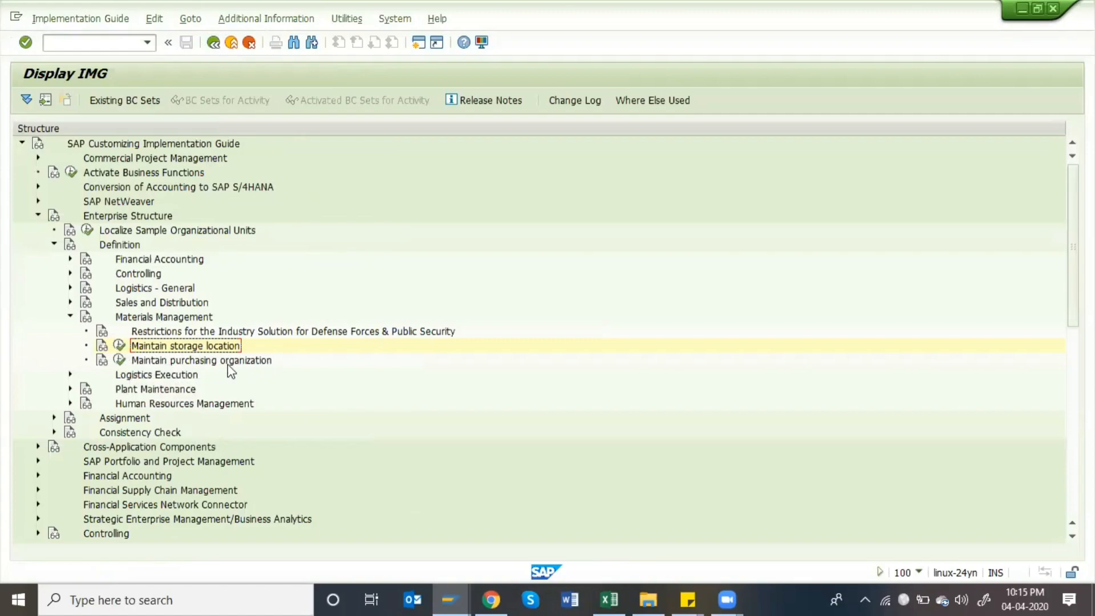
# - Open Maintain purchasing organization and look through the existing purchasing organizations for the Amul entries
pyautogui.click(120, 360)
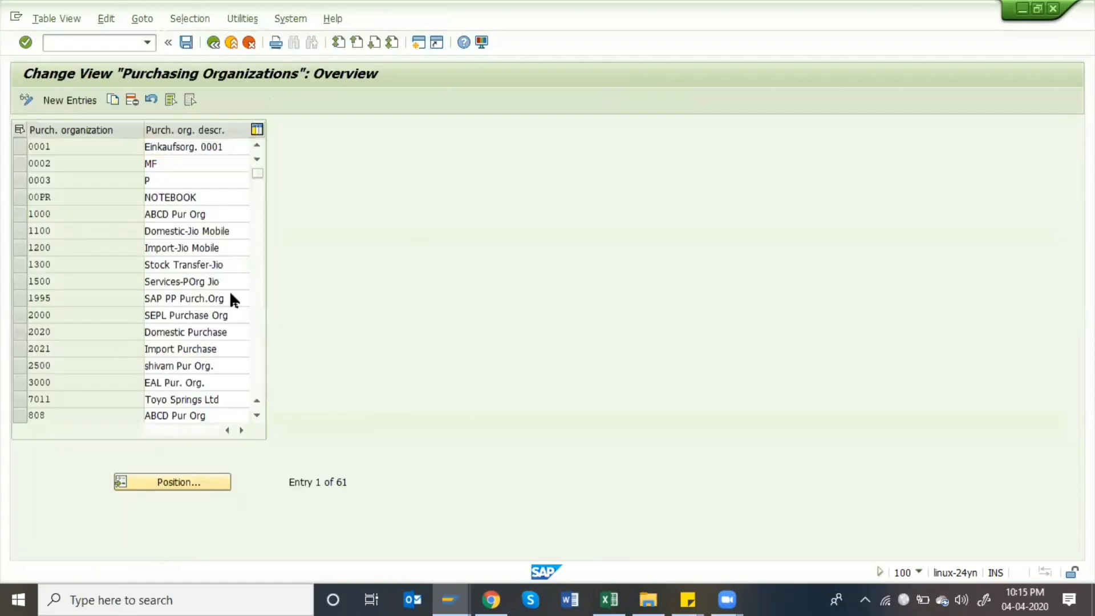
pyautogui.scroll(-1, 230, 290)
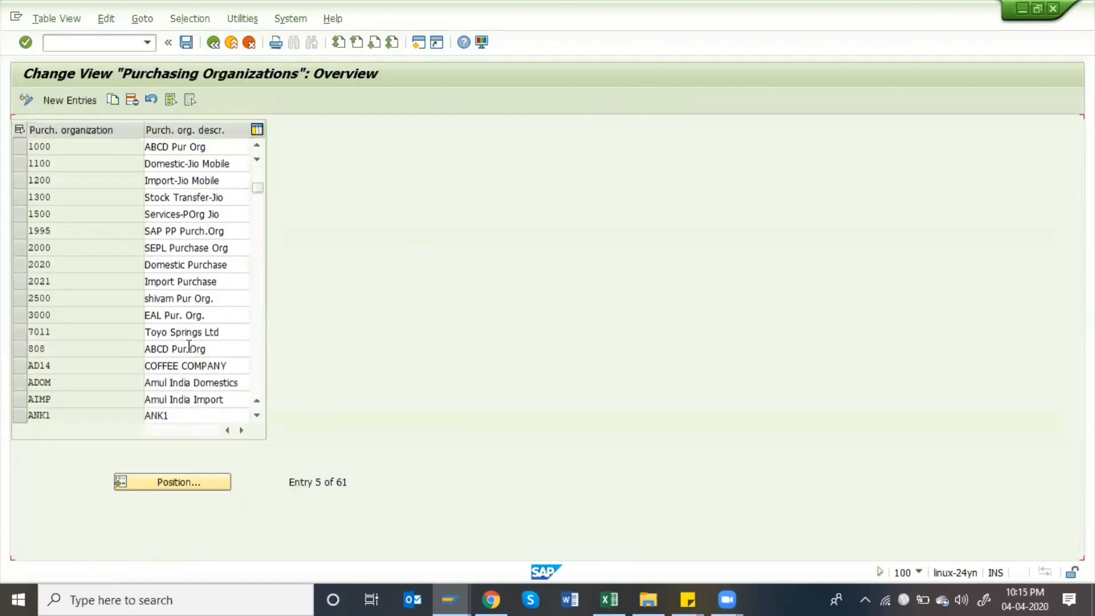
pyautogui.scroll(-1, 189, 346)
# - Switch to the SAP MM.xlsx workbook in Excel and highlight the storage location codes and descriptions on the Amul sheet
pyautogui.click(638, 597)
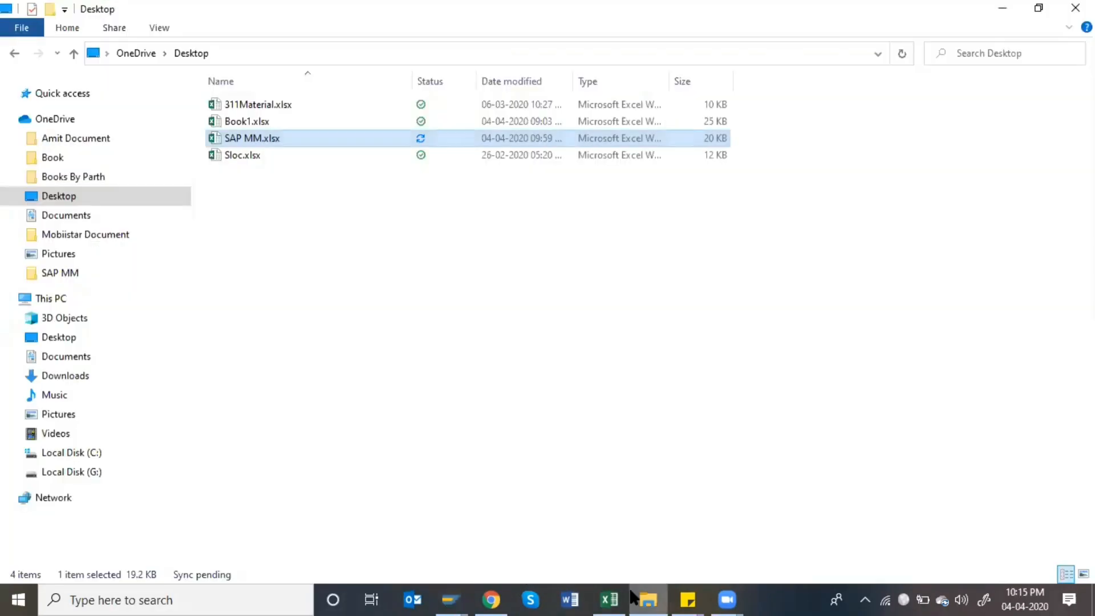
pyautogui.click(640, 597)
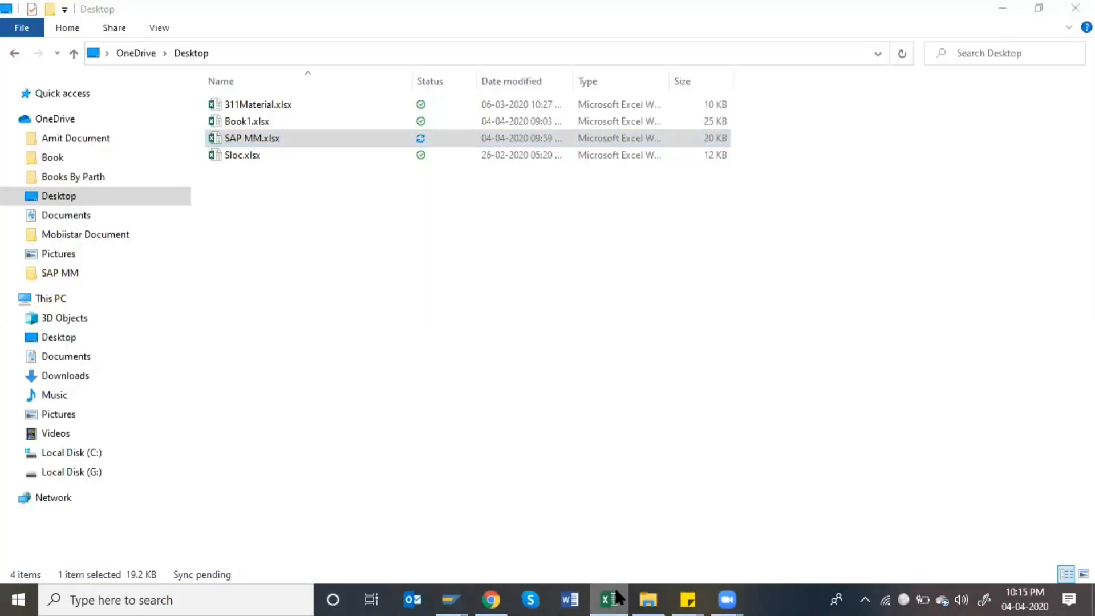
pyautogui.click(610, 597)
pyautogui.scroll(-1, 306, 458)
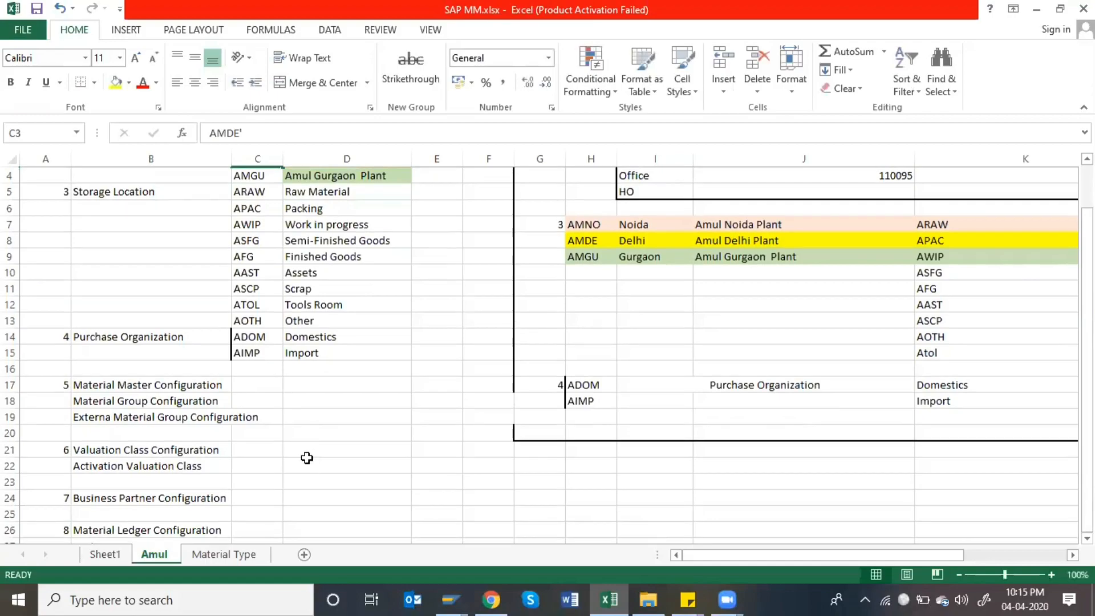
pyautogui.click(128, 340)
pyautogui.moveTo(249, 191); pyautogui.dragTo(374, 324)
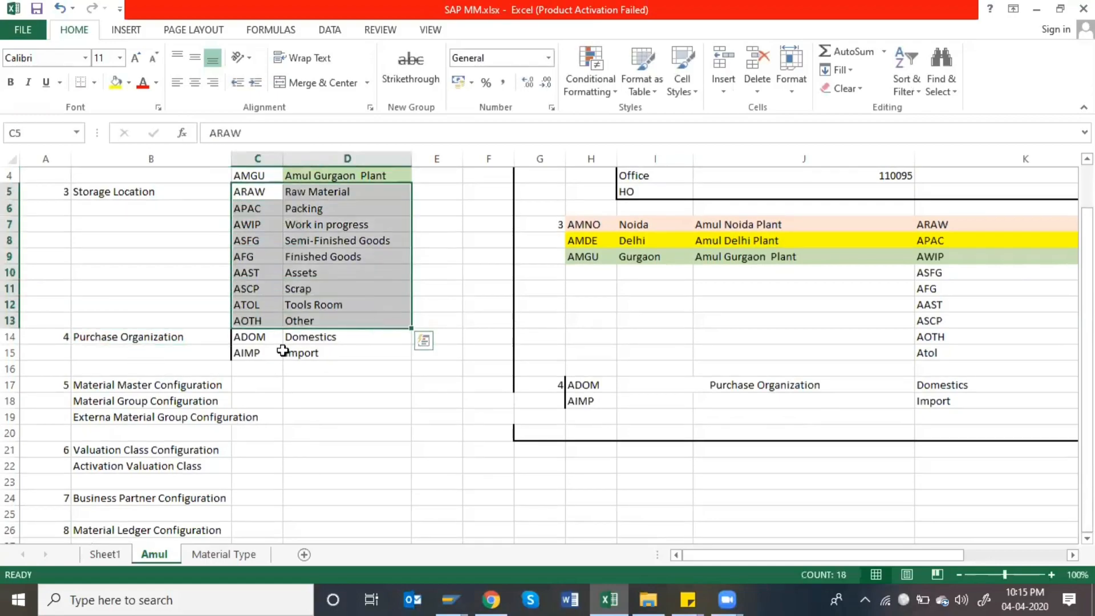
# - Review the Purchase Organization rows on the Amul sheet, highlighting ADOM Domestics and AIMP Import
pyautogui.click(262, 338)
pyautogui.click(328, 339)
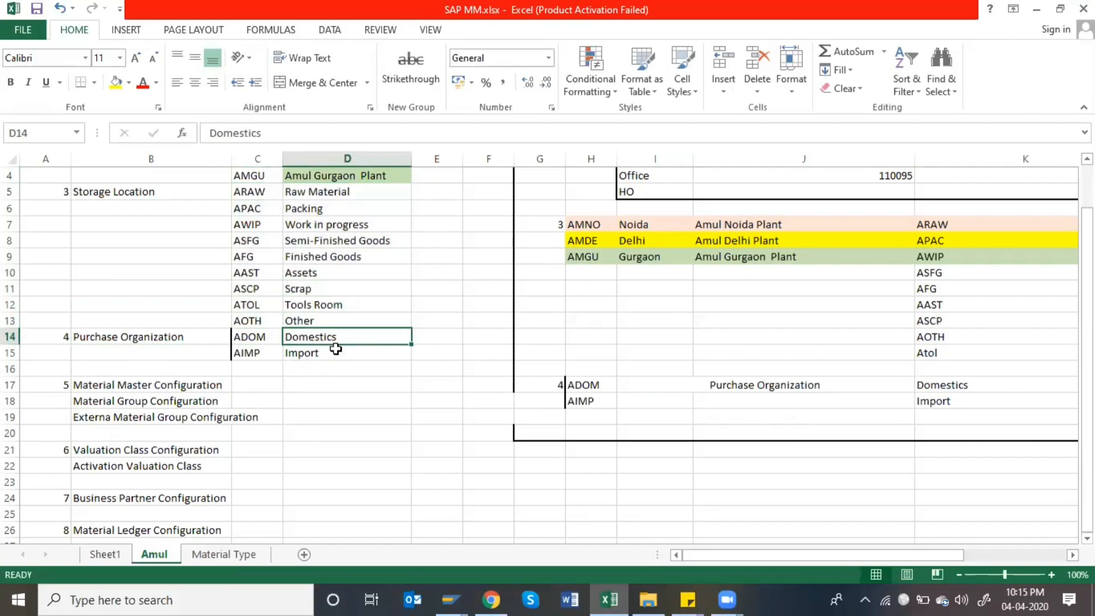
pyautogui.click(335, 349)
pyautogui.moveTo(124, 337); pyautogui.dragTo(301, 361)
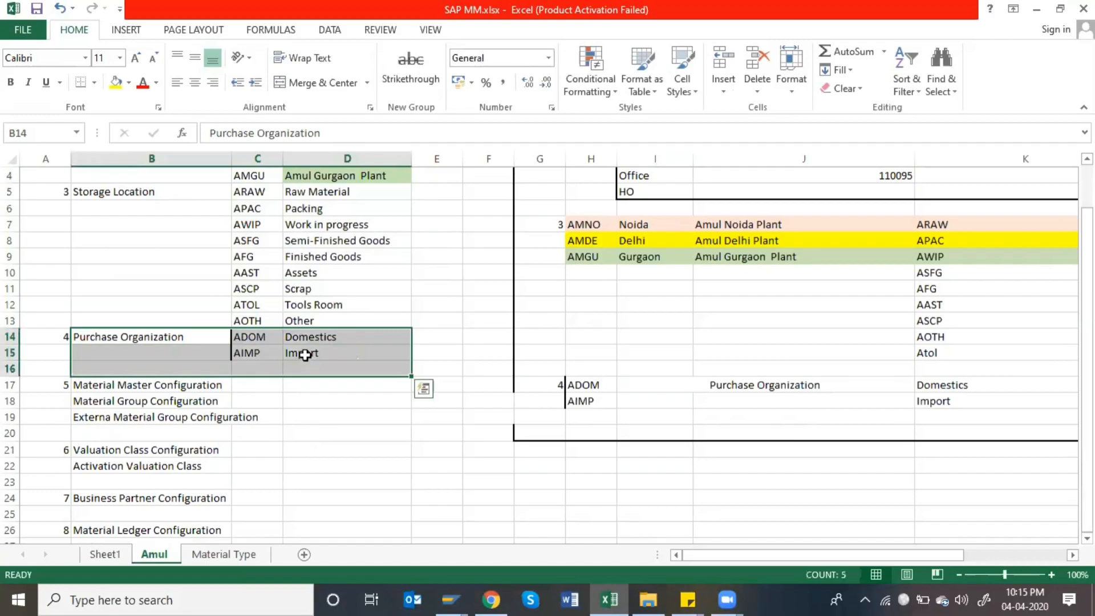
pyautogui.click(299, 352)
pyautogui.click(269, 337)
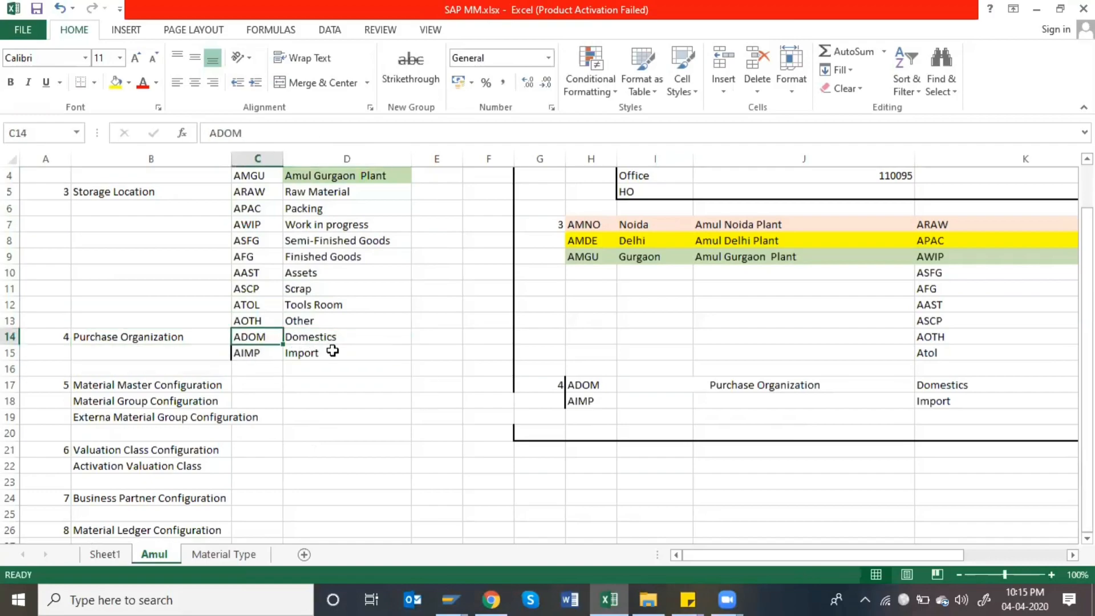
pyautogui.click(329, 349)
pyautogui.moveTo(251, 336); pyautogui.dragTo(328, 349)
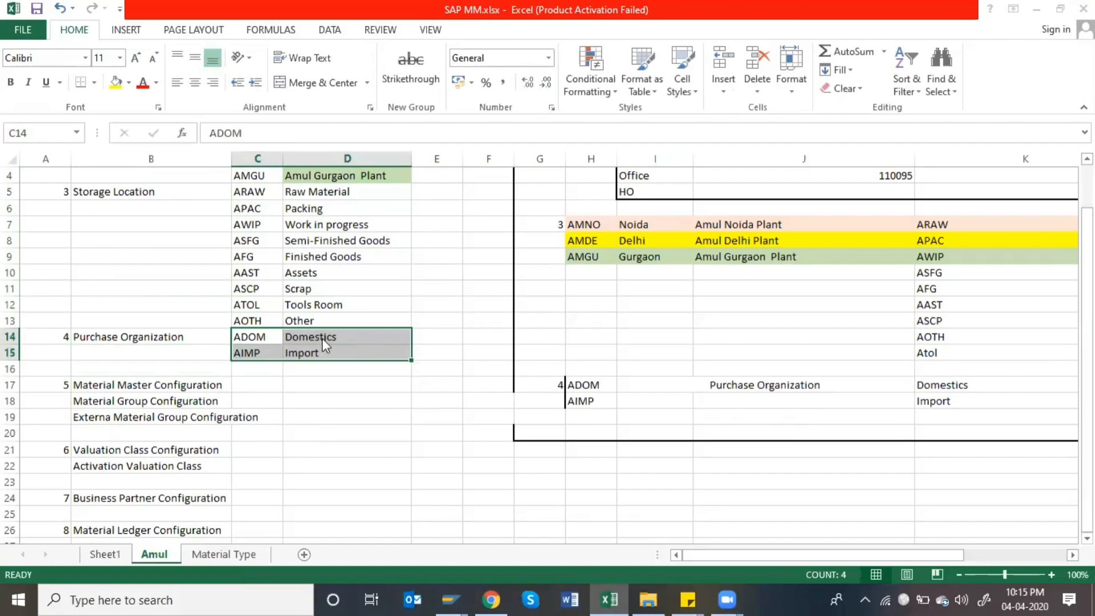
# - Switch back to SAP, reopen Maintain purchasing organization, and position the list at purchasing organization ADOM
pyautogui.hotkey('alt', 'Tab')
pyautogui.press('alt')
pyautogui.hotkey('alt', 'Tab')
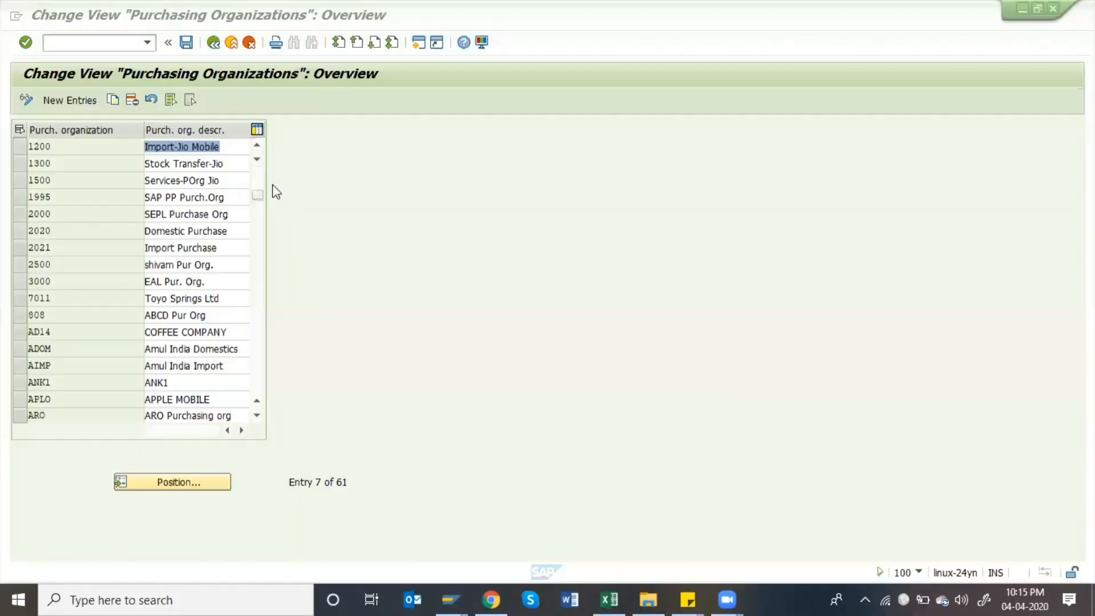
pyautogui.click(210, 43)
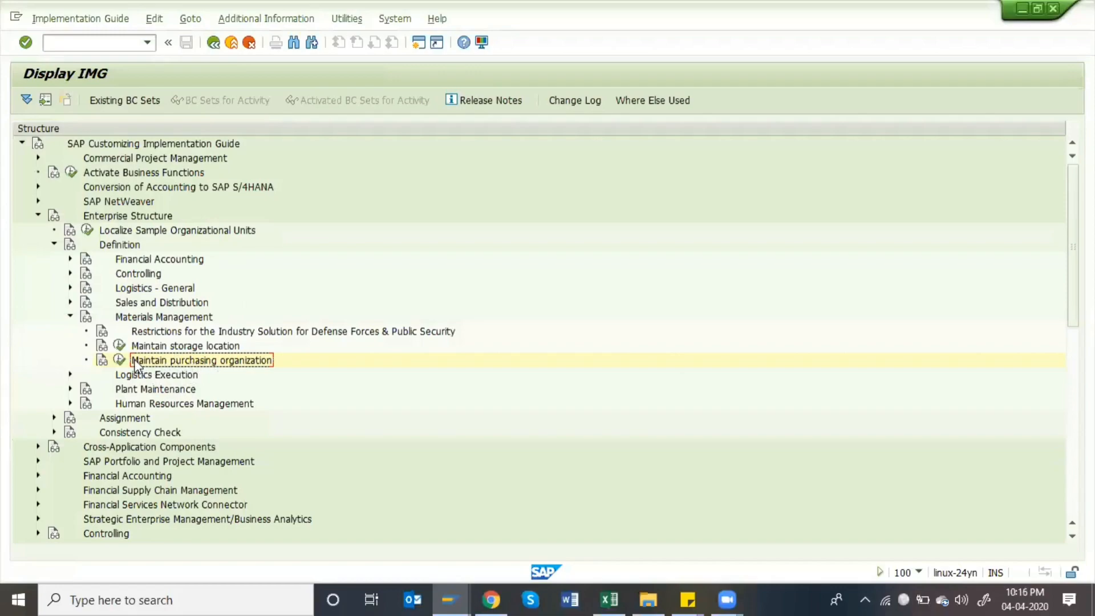
pyautogui.click(119, 359)
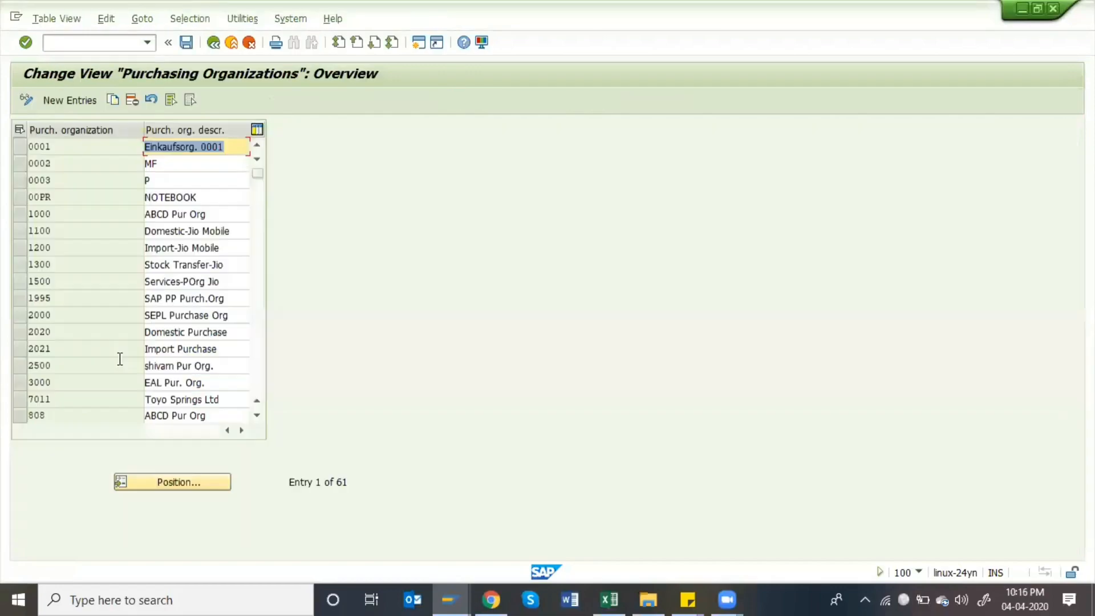
pyautogui.click(168, 482)
pyautogui.write('adom')
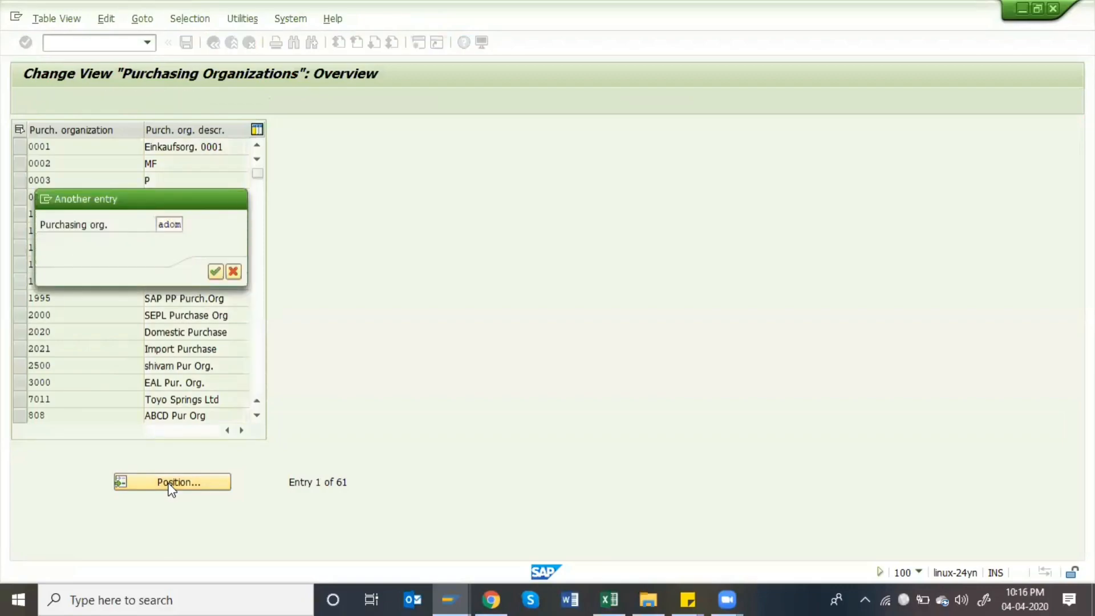
pyautogui.press('Return')
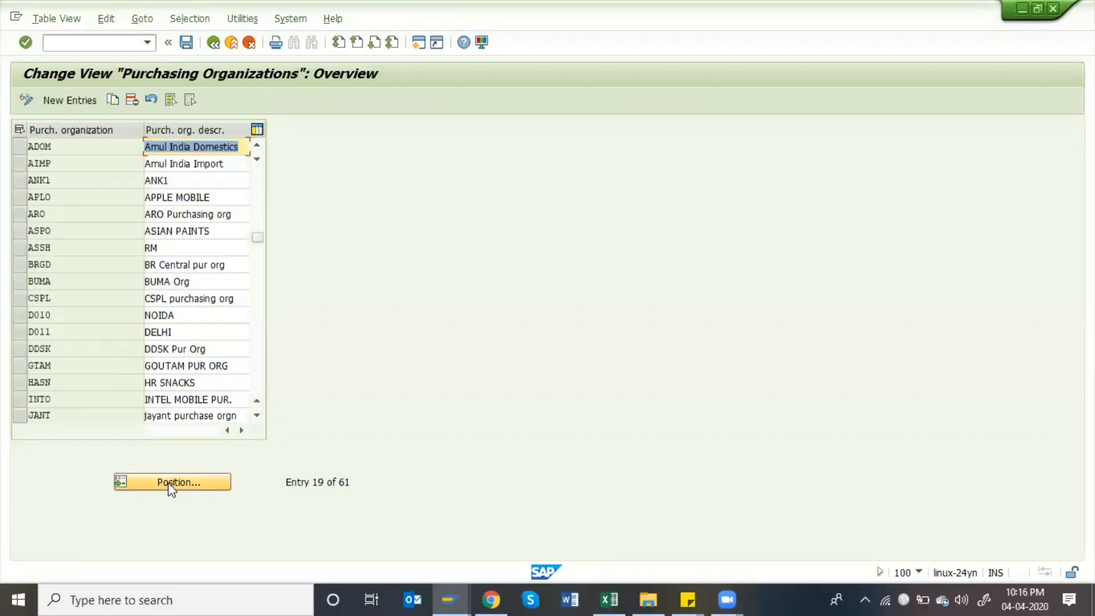
# - Try to open the details of purchasing organization ADOM from its code and description, selecting and deselecting its row
pyautogui.doubleClick(57, 147)
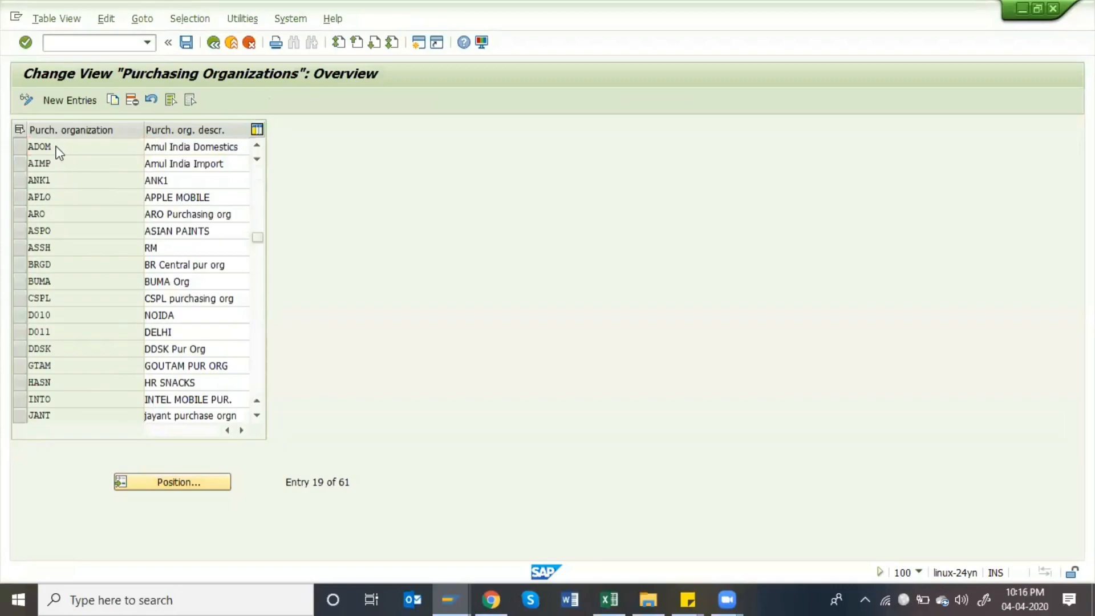
pyautogui.doubleClick(194, 146)
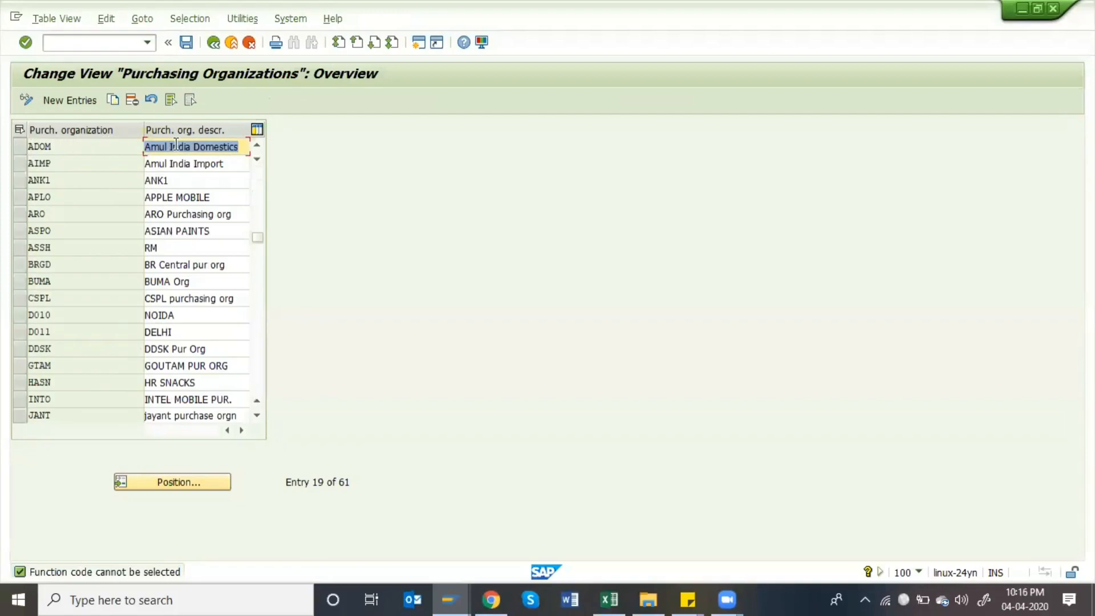
pyautogui.click(17, 146)
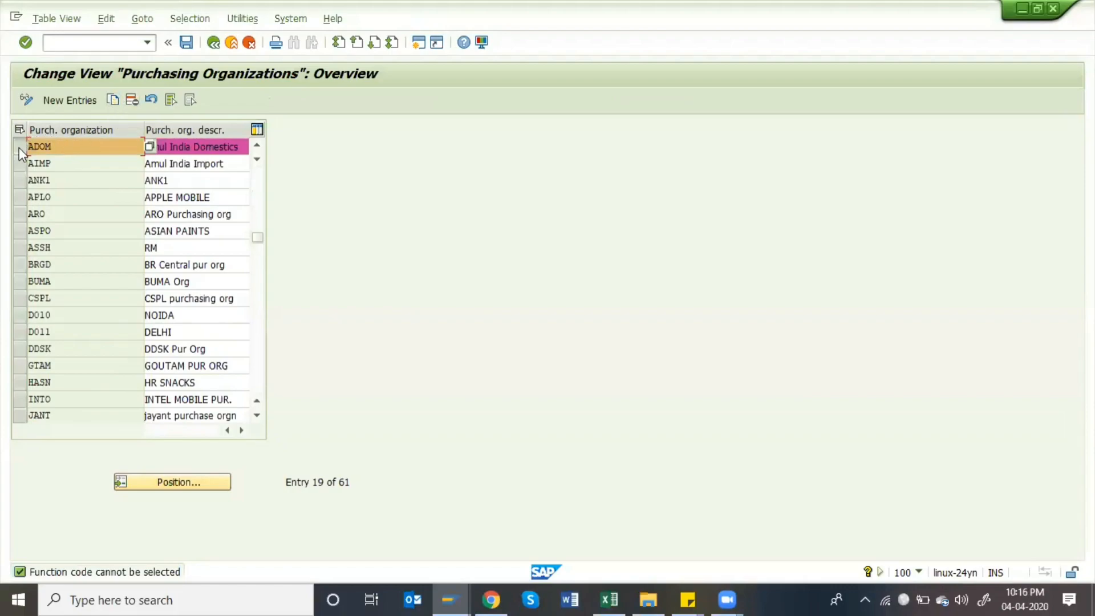
pyautogui.click(19, 147)
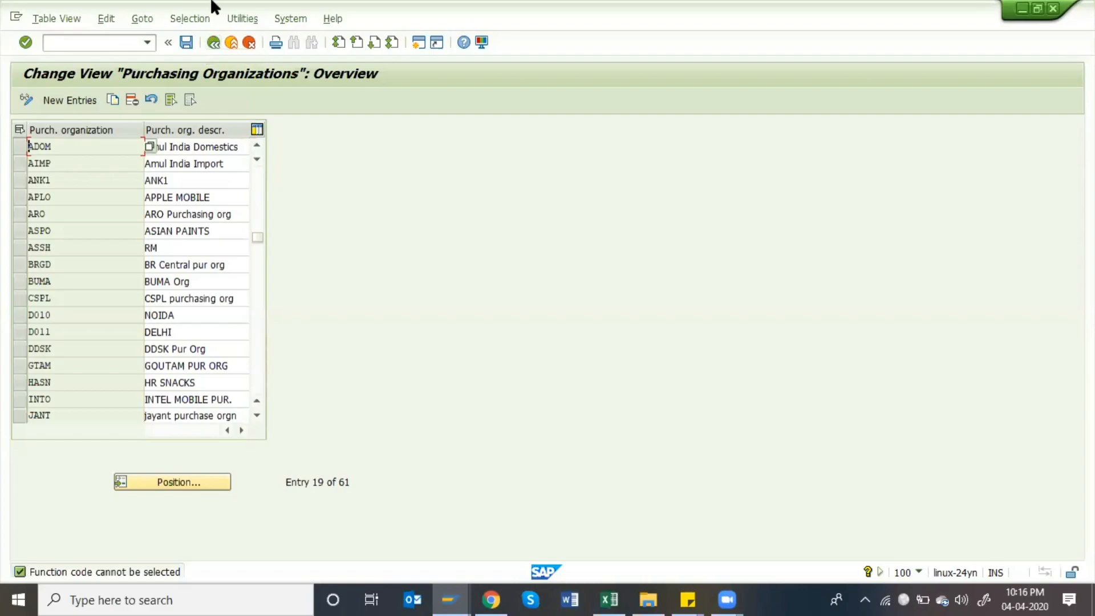
# - Leave the purchasing organizations overview, open it once more from the implementation guide, and return to the guide
pyautogui.click(213, 43)
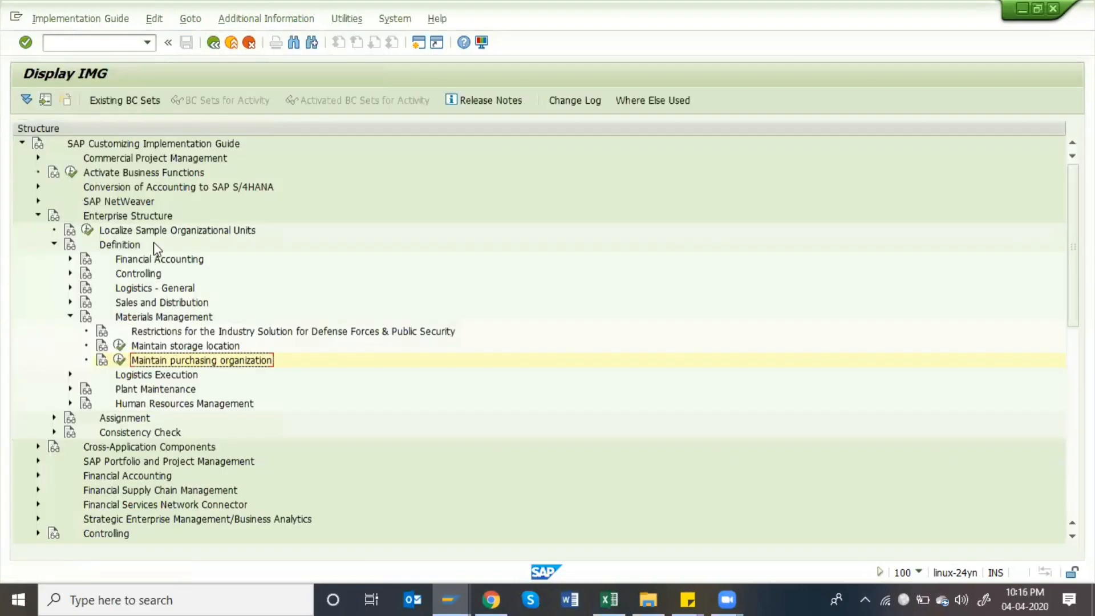
pyautogui.click(118, 360)
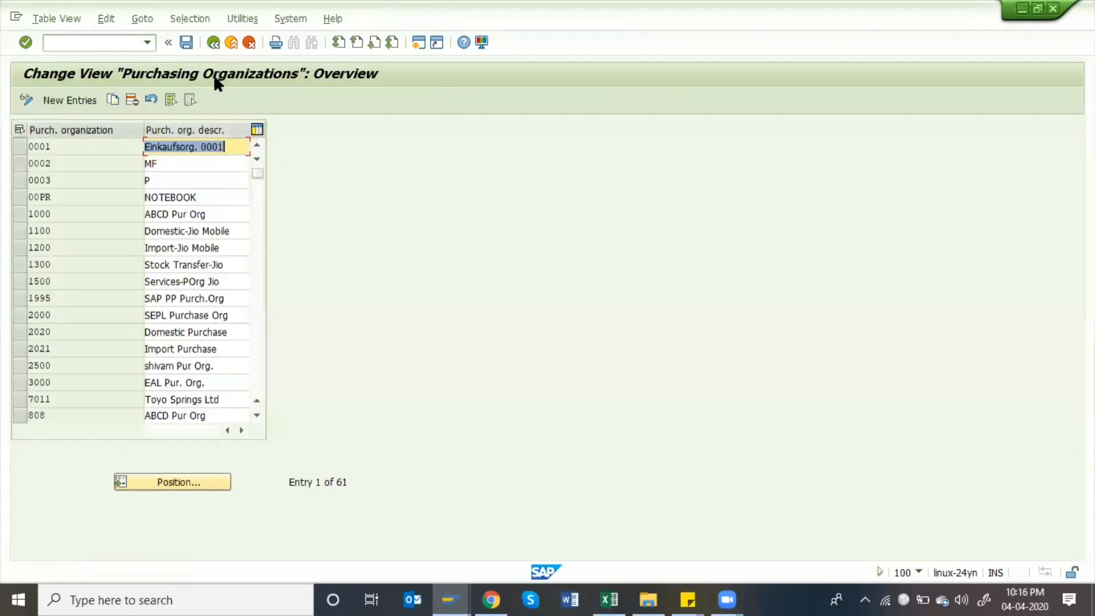
pyautogui.click(210, 44)
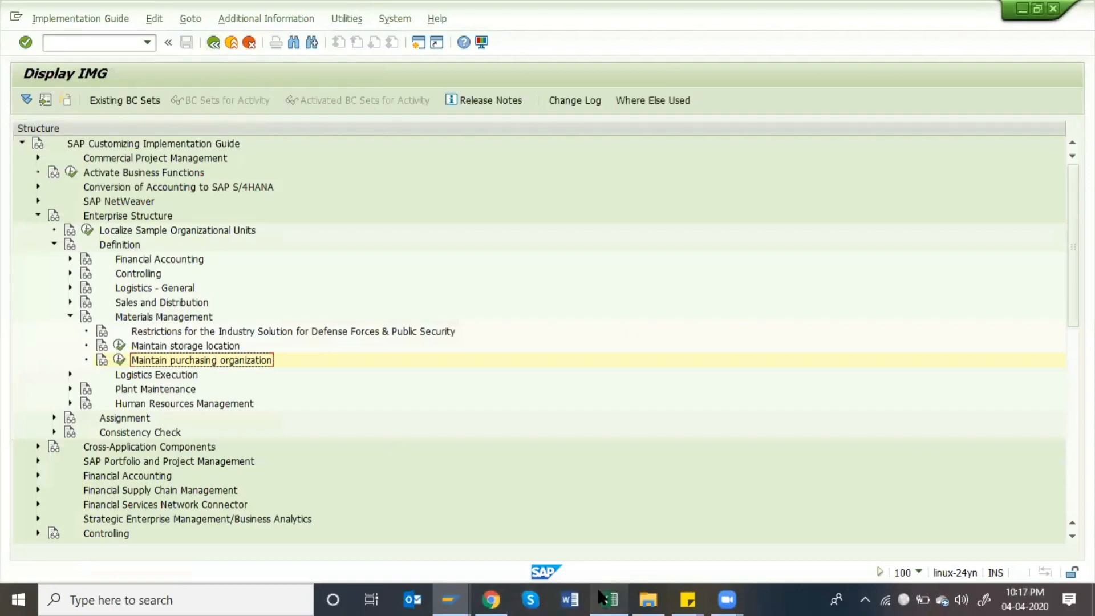
# - Switch to the Excel workbook to check the Purchase Organization rows, clear the selection, and return to SAP
pyautogui.click(609, 598)
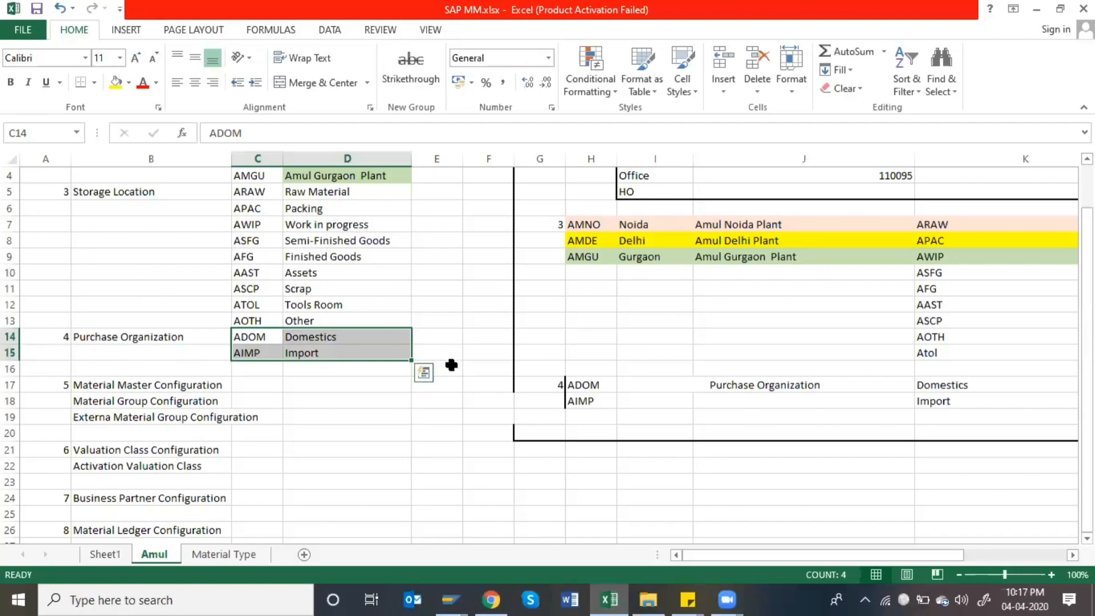
pyautogui.click(380, 371)
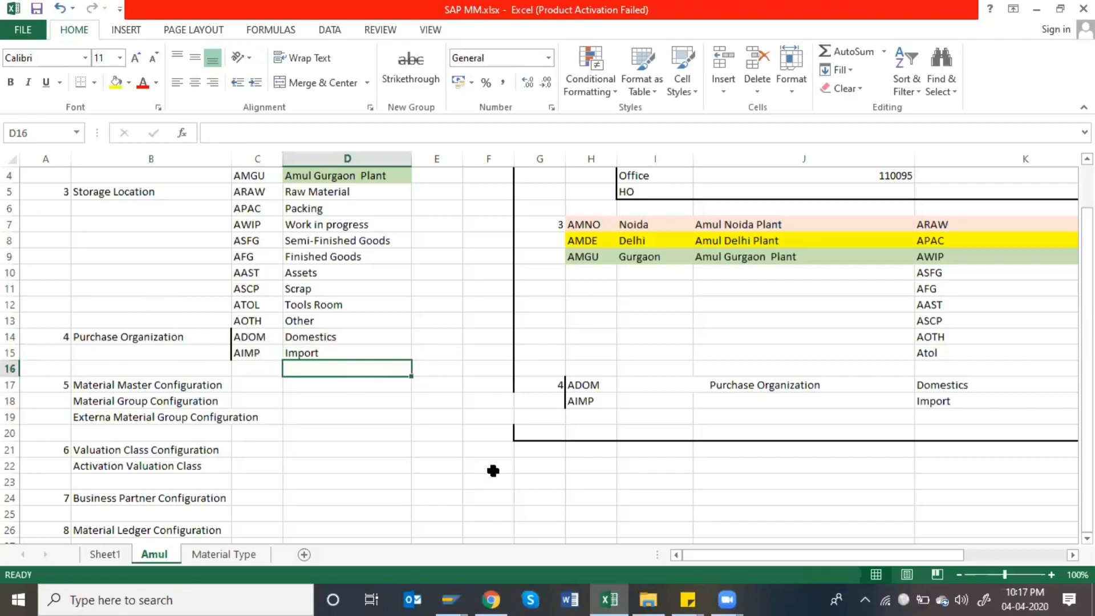
pyautogui.click(609, 599)
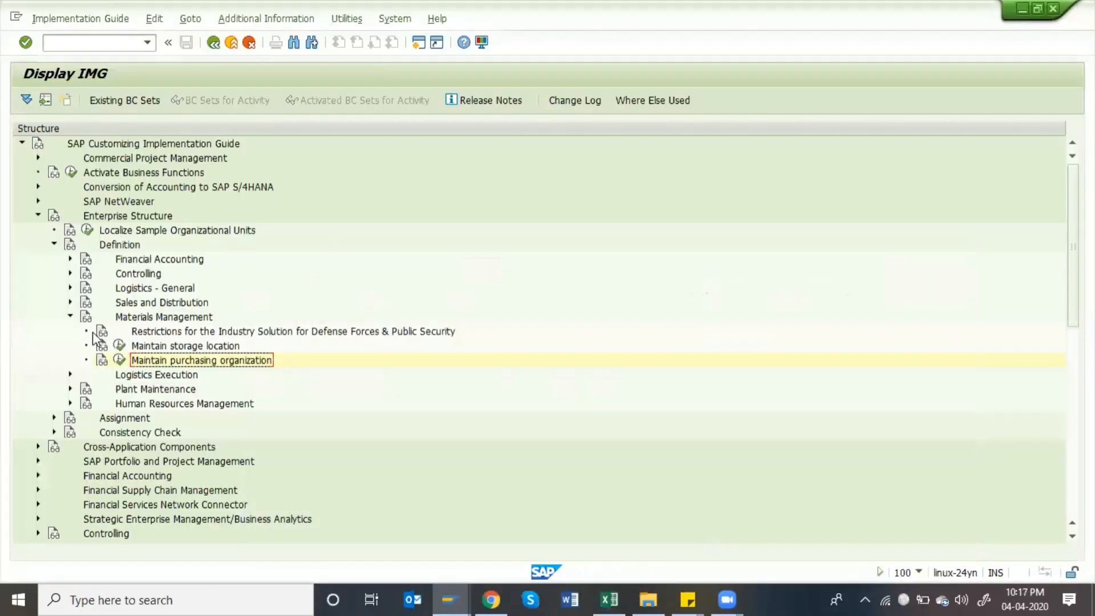
# - Collapse the Definition branch under Enterprise Structure, and leave the implementation guide back to the SAP Easy Access screen
pyautogui.doubleClick(104, 317)
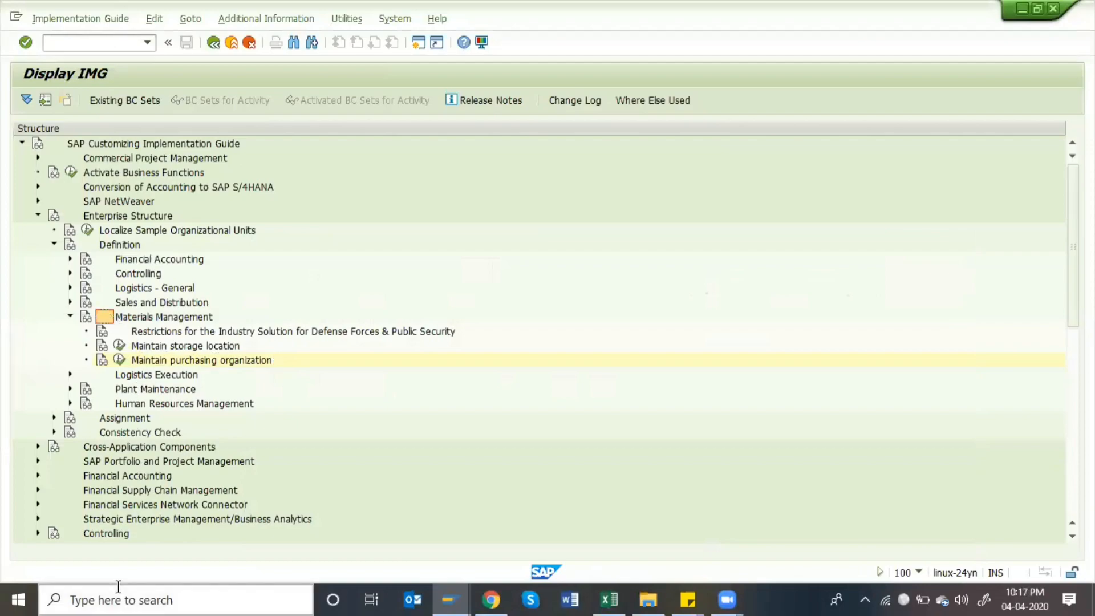
pyautogui.press('Left')
pyautogui.press('Left')
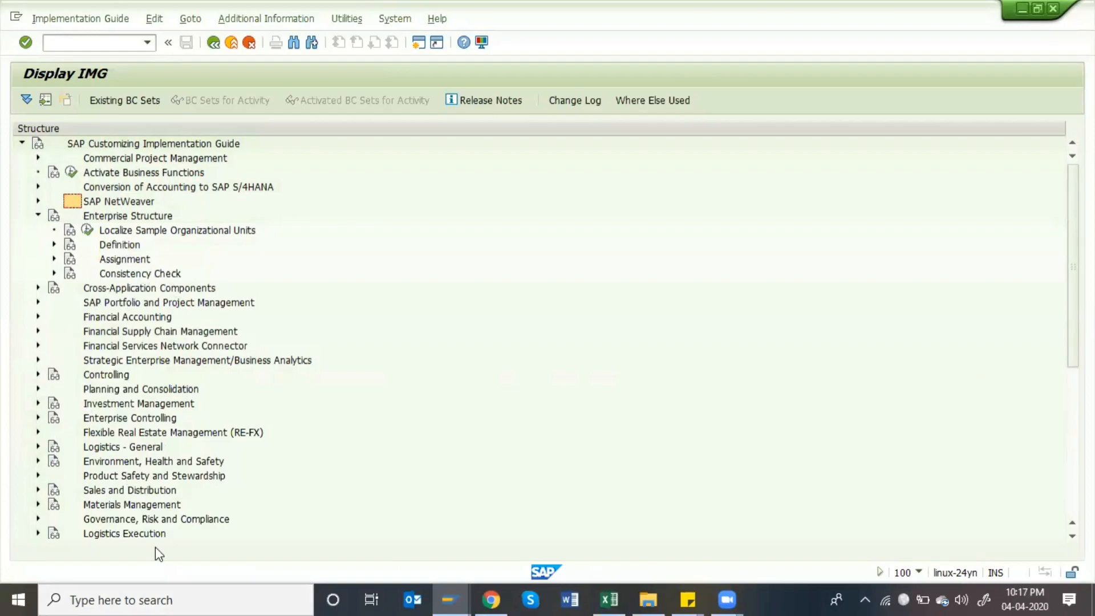
pyautogui.press('Left')
pyautogui.press('Left')
pyautogui.press('F3')
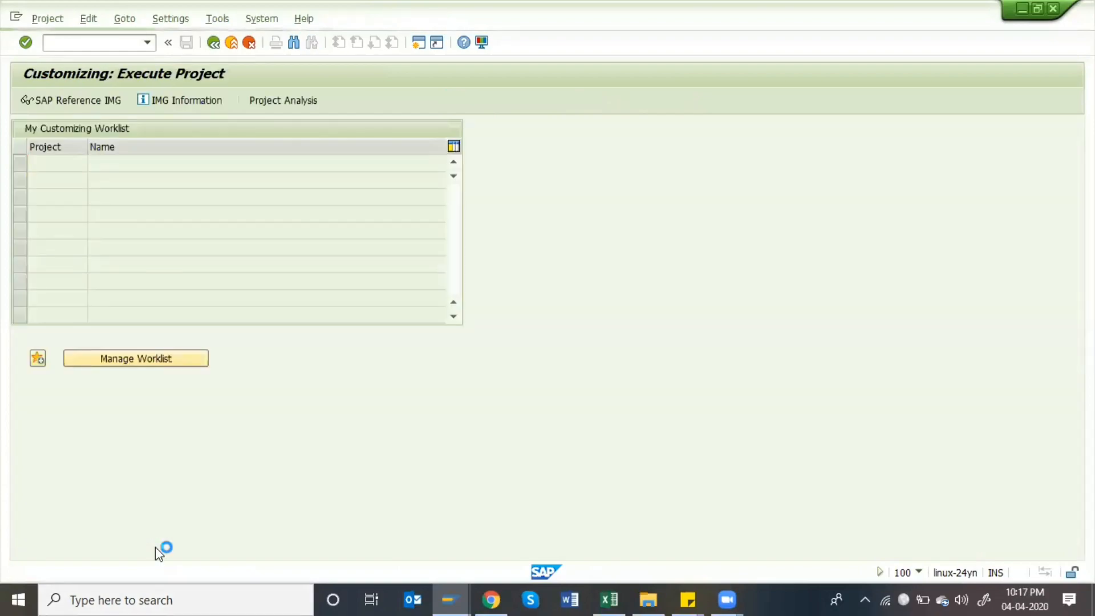
pyautogui.press('F3')
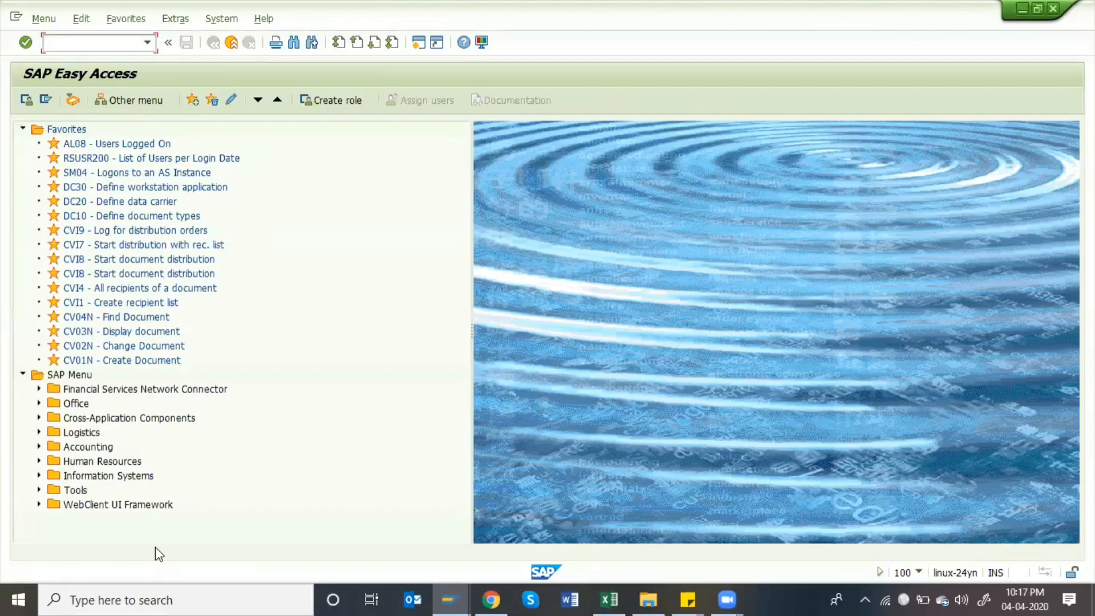
# - Start transaction SPRO, open the SAP Reference IMG, and expand Enterprise Structure down to its Assignment node
pyautogui.write('spro')
pyautogui.press('Return')
pyautogui.click(81, 104)
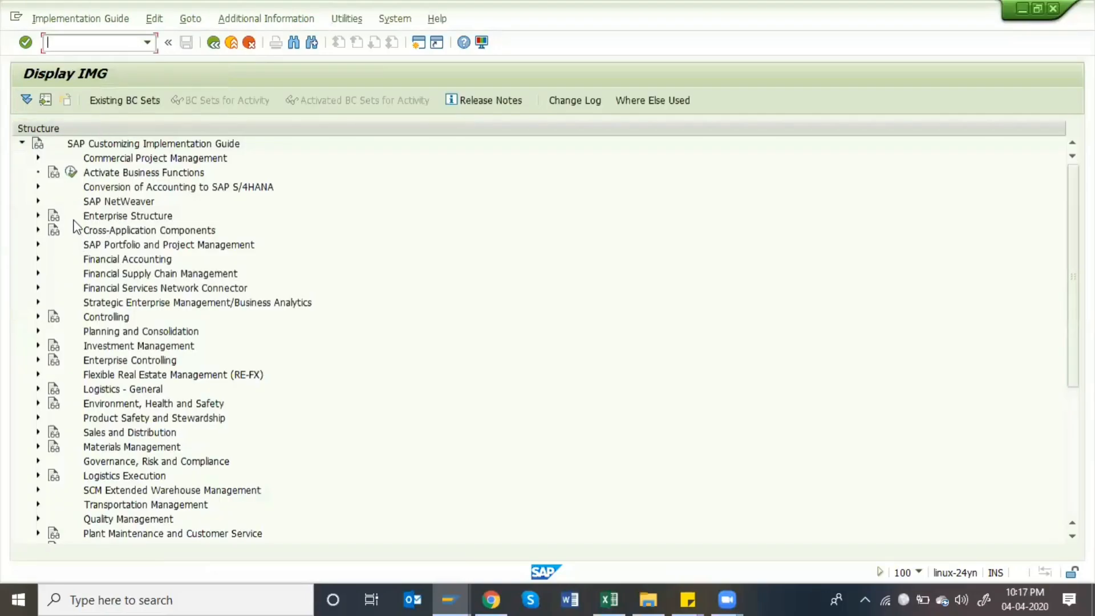
pyautogui.click(72, 216)
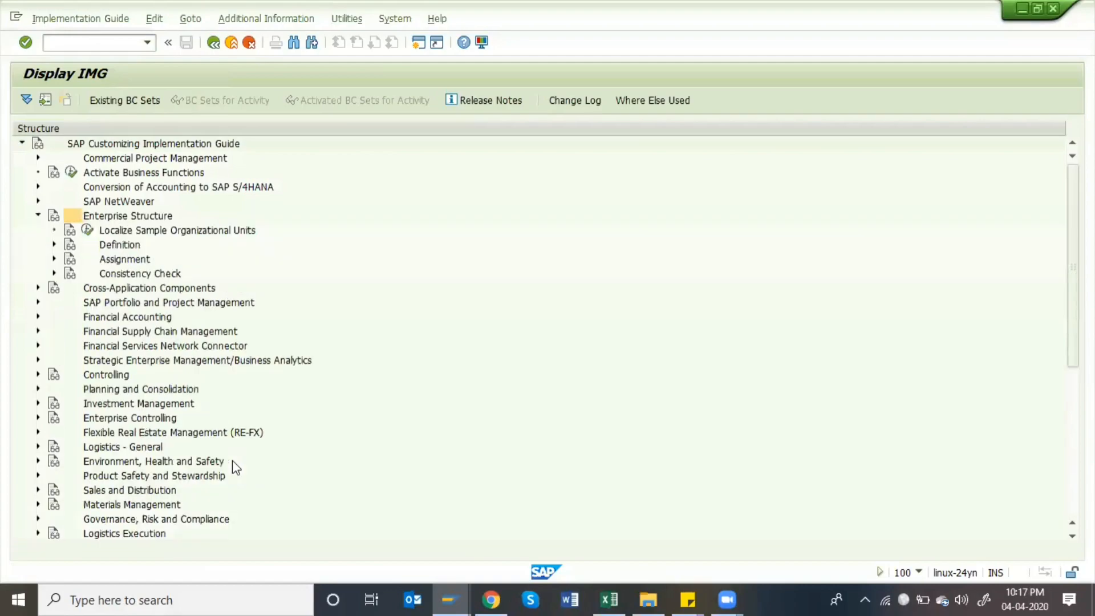
pyautogui.click(86, 254)
pyautogui.click(54, 260)
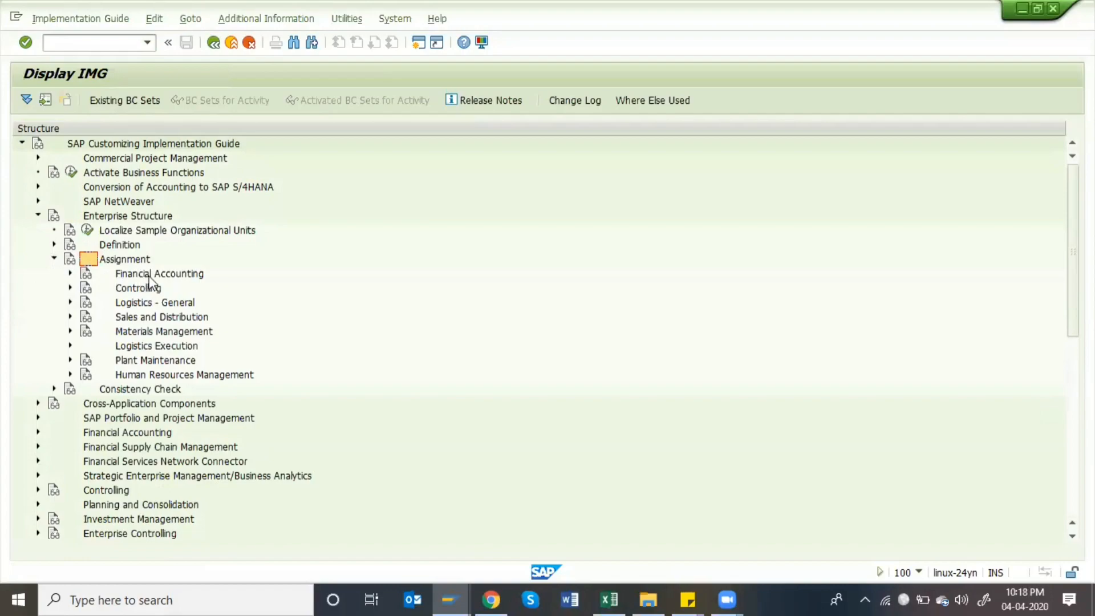
# - Open Assign company code to company under Financial Accounting and position the list at company code AMUL
pyautogui.click(70, 274)
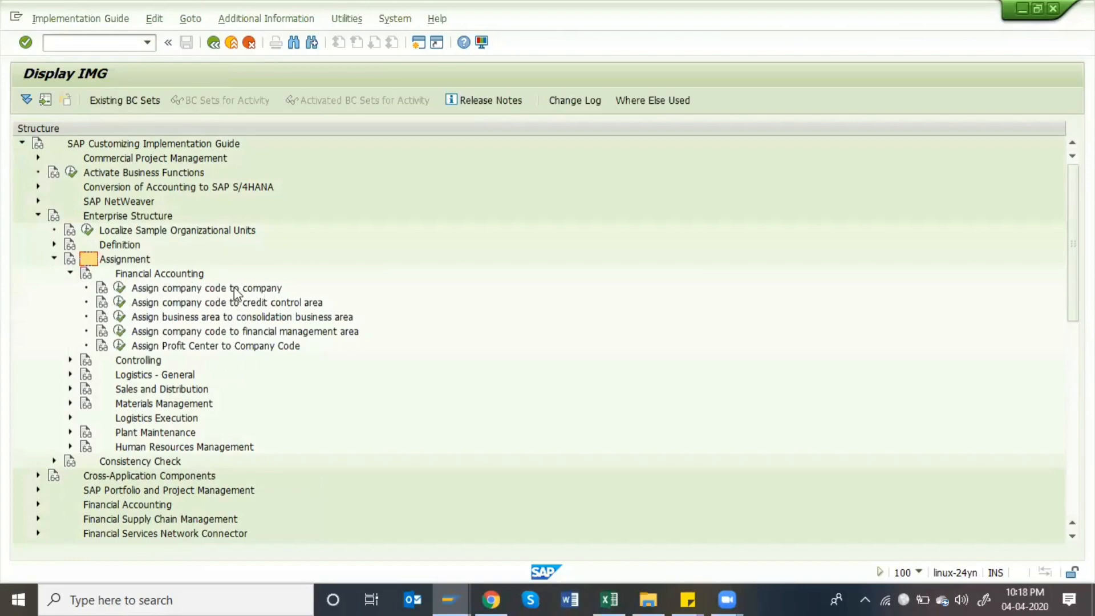
pyautogui.click(120, 288)
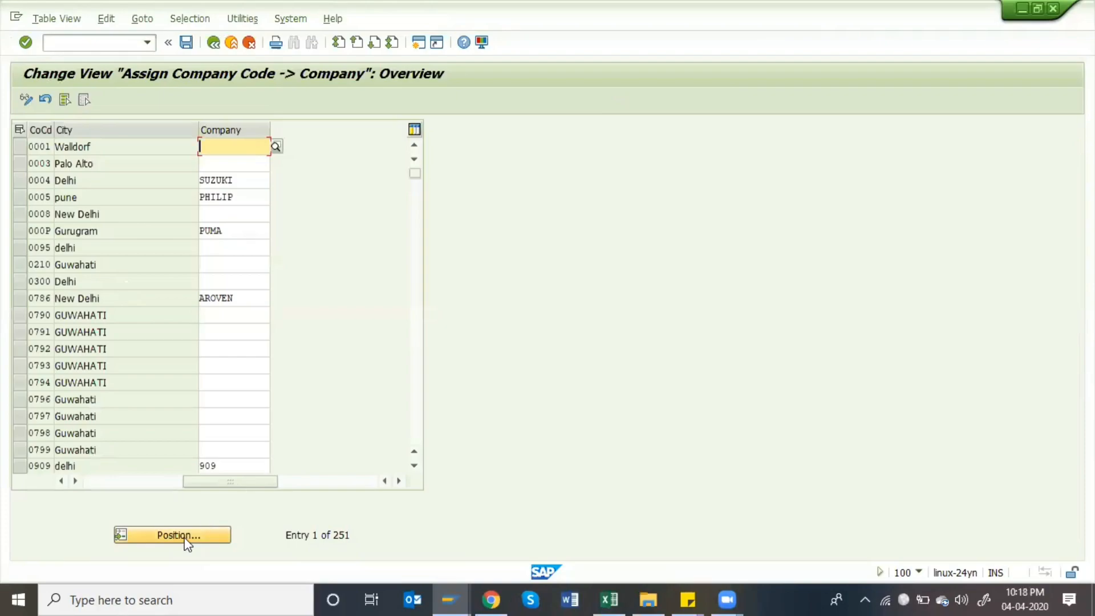
pyautogui.click(182, 536)
pyautogui.write('am')
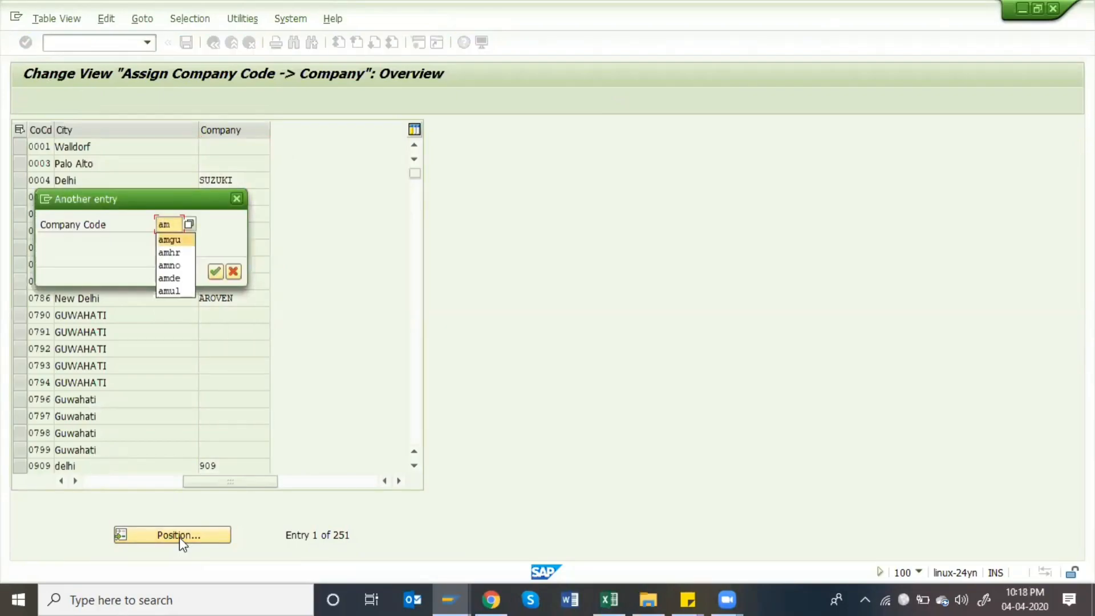
pyautogui.write('ul')
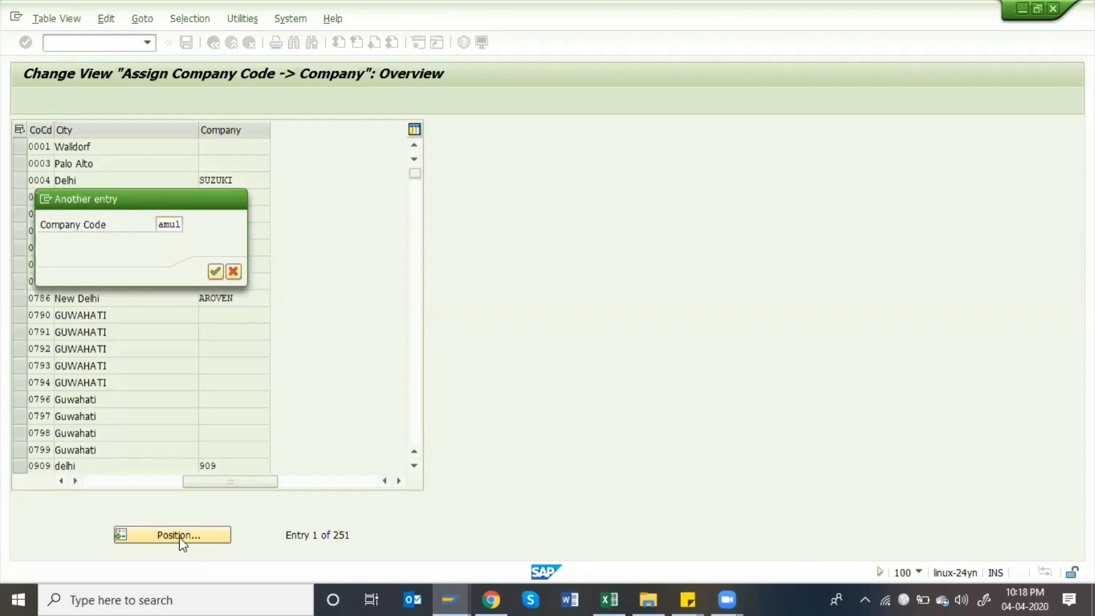
pyautogui.press('Return')
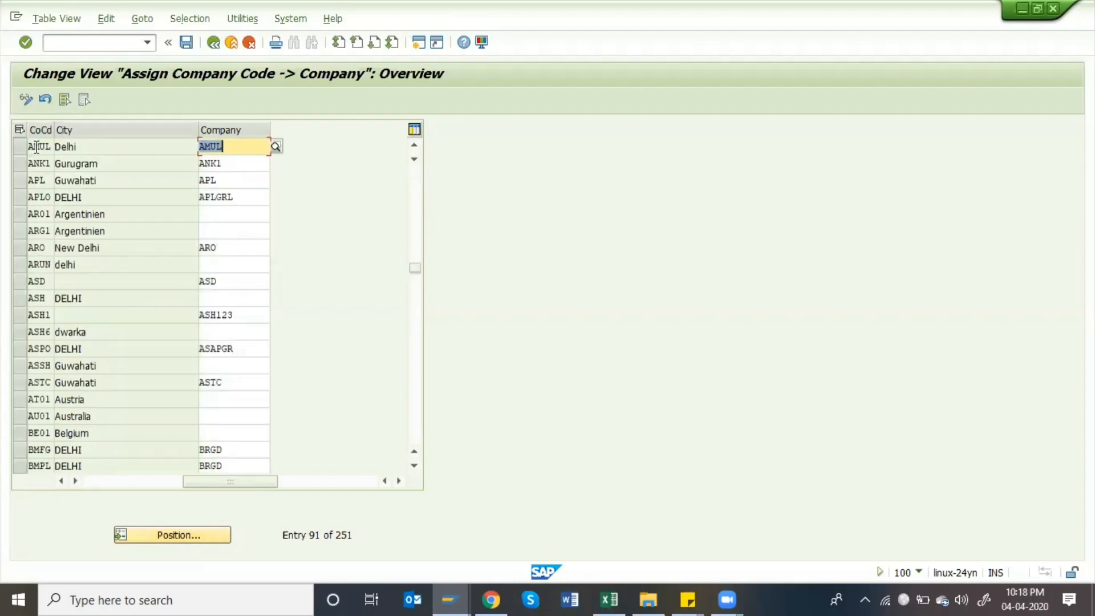
# - Clear and re-enter AMUL as the company for company code AMUL, saving it in the proposed AMUL Milk customizing request
pyautogui.click(84, 146)
pyautogui.click(243, 146)
pyautogui.press('BackSpace')
pyautogui.press('BackSpace')
pyautogui.press('BackSpace')
pyautogui.press('BackSpace')
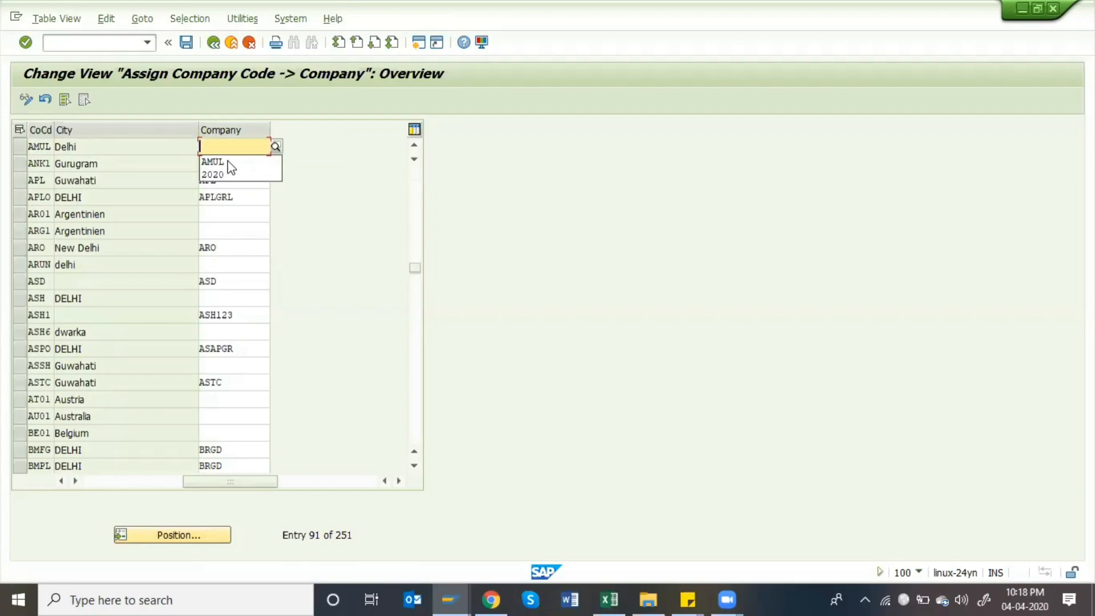
pyautogui.click(395, 172)
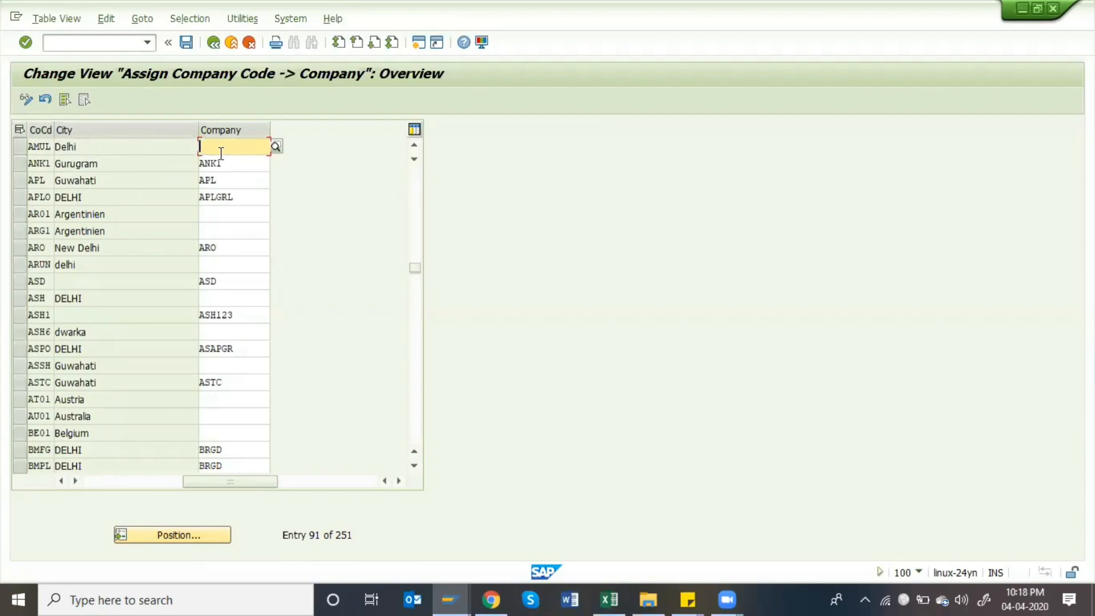
pyautogui.write('amul')
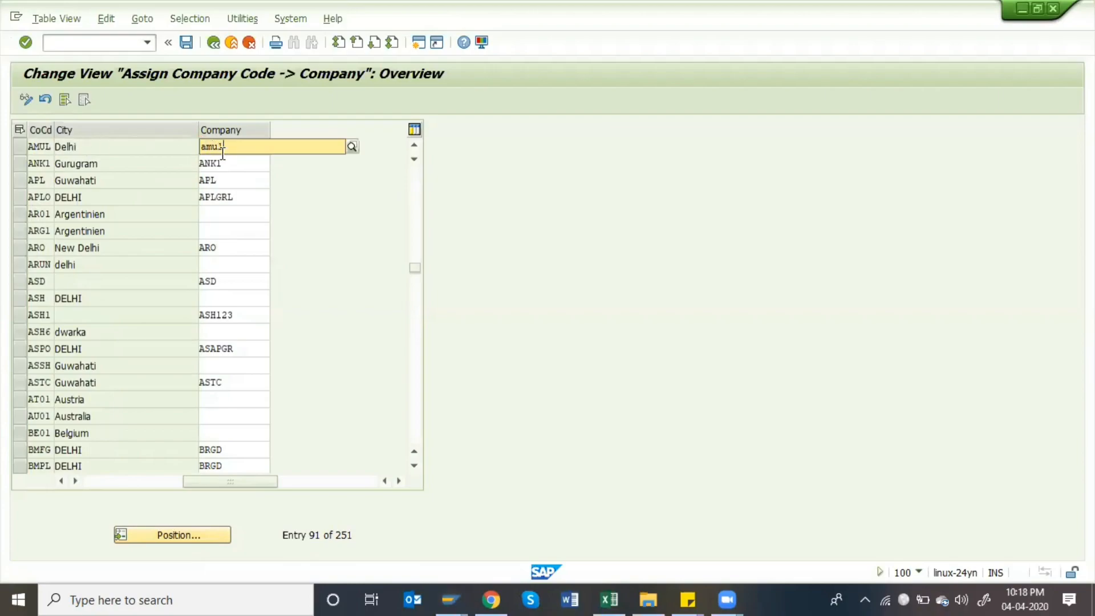
pyautogui.click(265, 183)
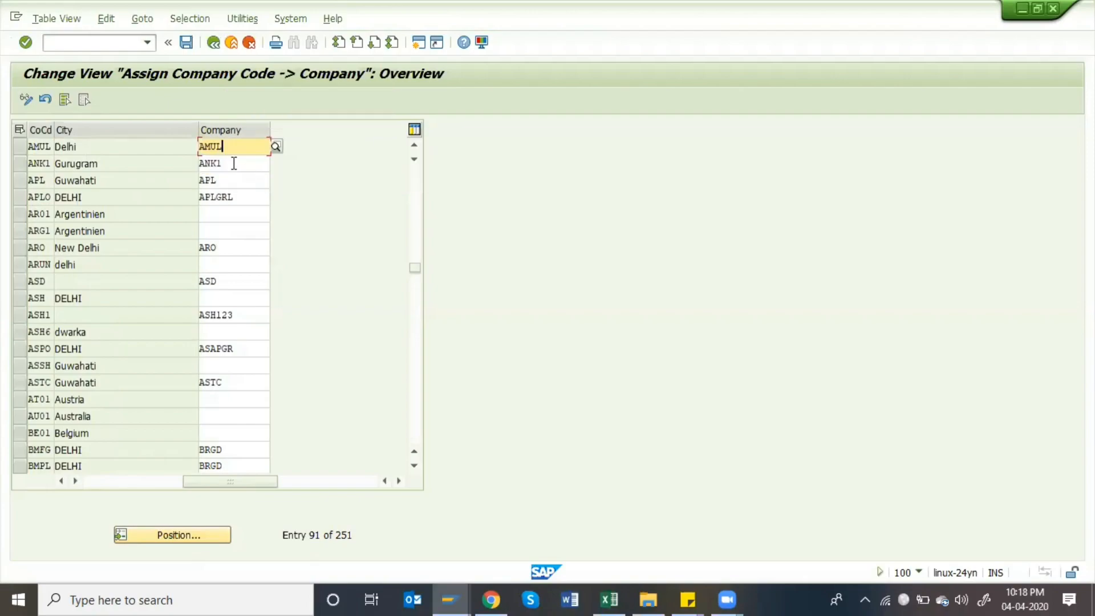
pyautogui.click(184, 46)
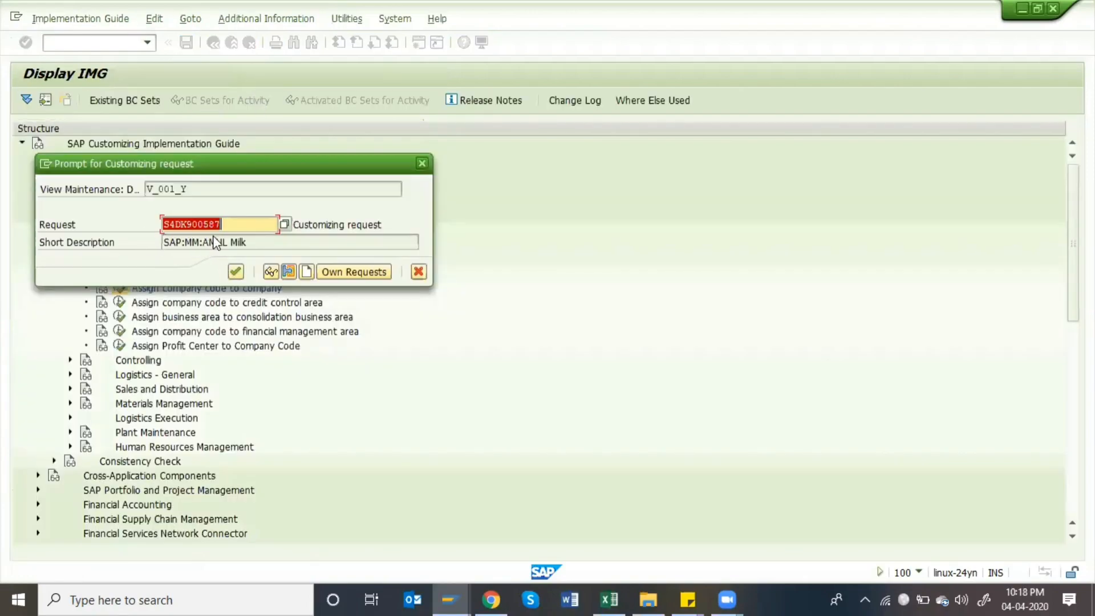
pyautogui.click(236, 271)
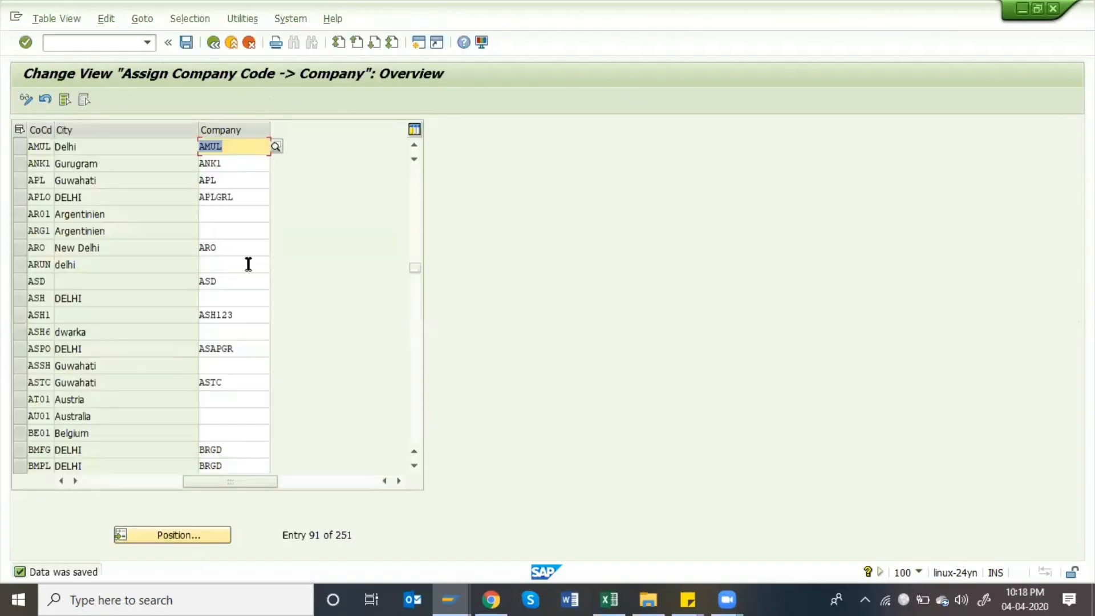
# - Return to the implementation guide, collapse Financial Accounting, and open Assign plant to company code under Logistics - General
pyautogui.press('F3')
pyautogui.press('Left')
pyautogui.press('Left')
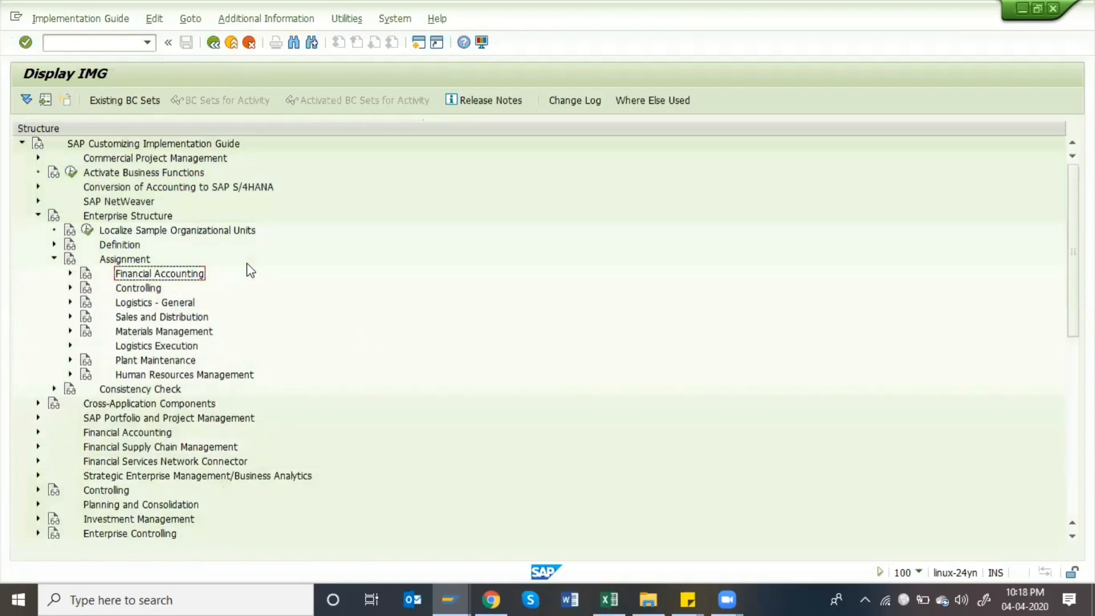
pyautogui.press('Down')
pyautogui.press('Down')
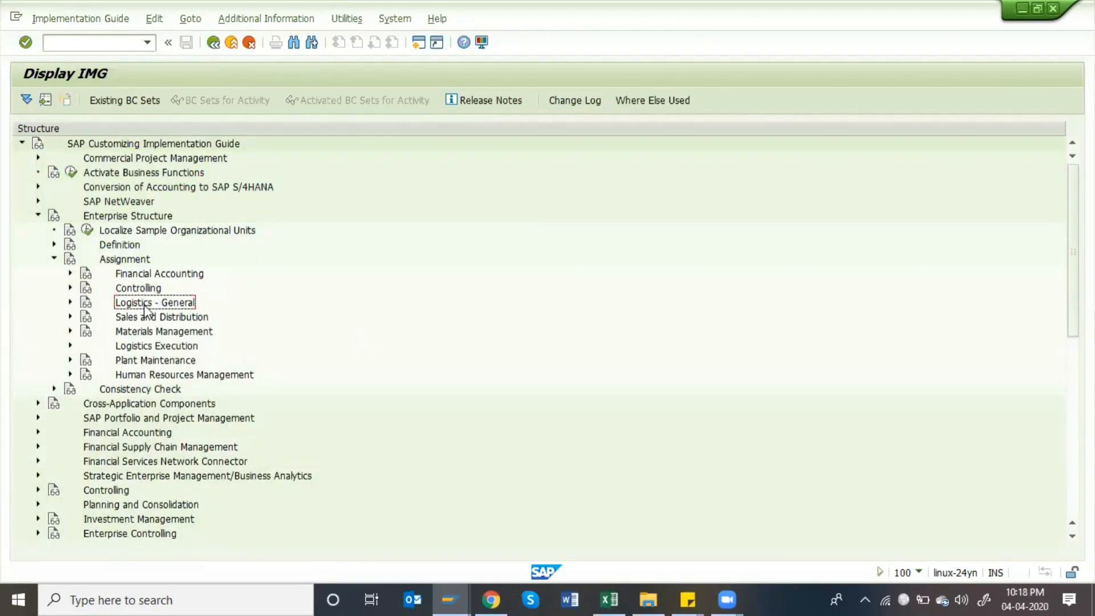
pyautogui.click(70, 303)
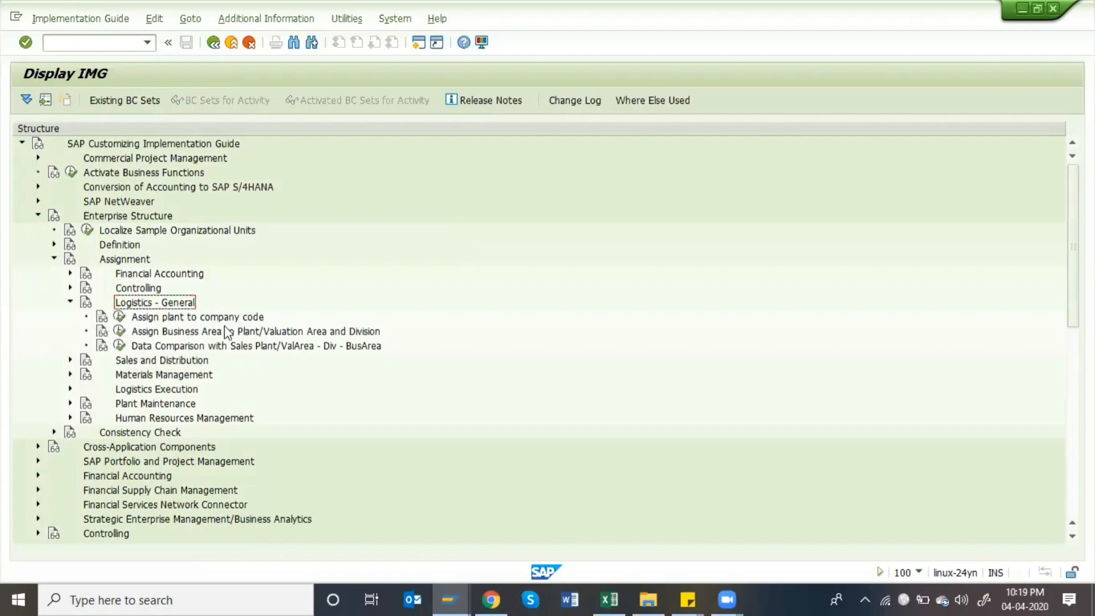
pyautogui.click(120, 319)
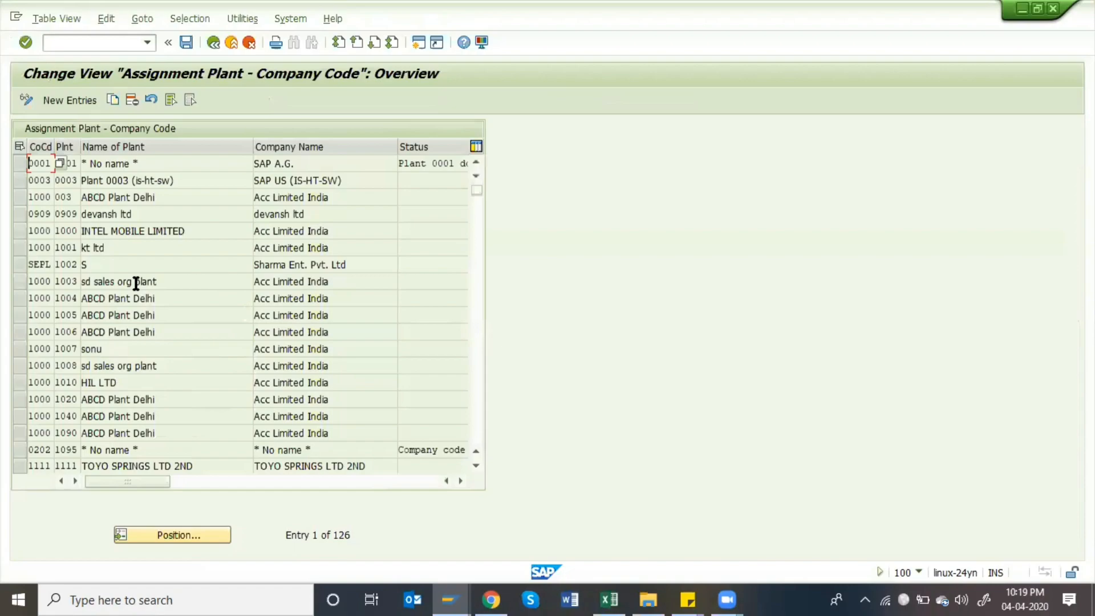
# - Delete the assignments of plants AMDE, AMGU and AMNO to company code AMUL, and save the change
pyautogui.scroll(-15, 422, 445)
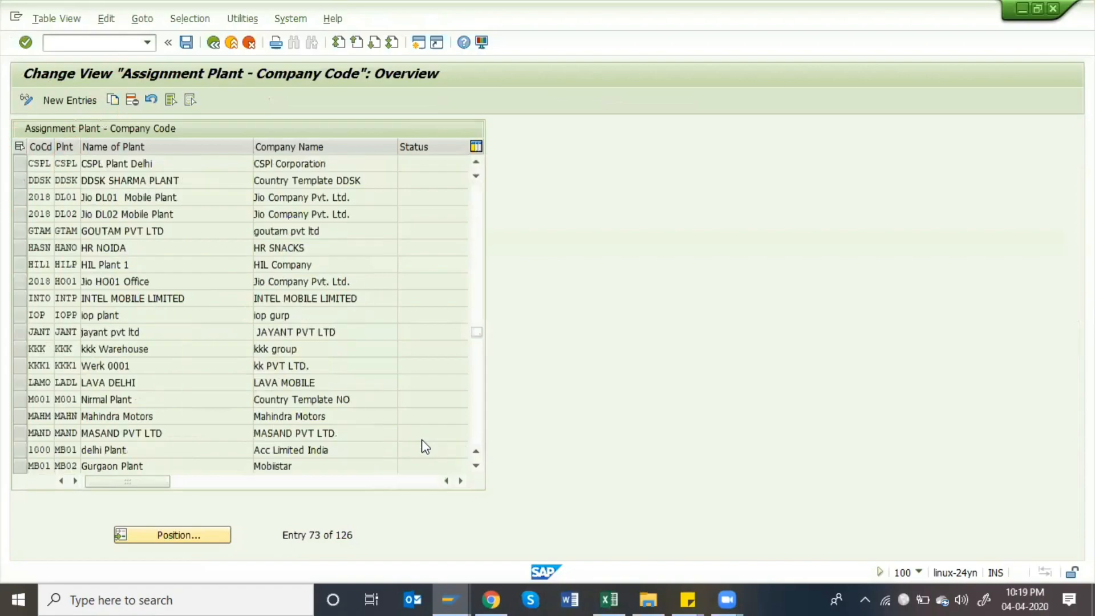
pyautogui.scroll(-6, 423, 441)
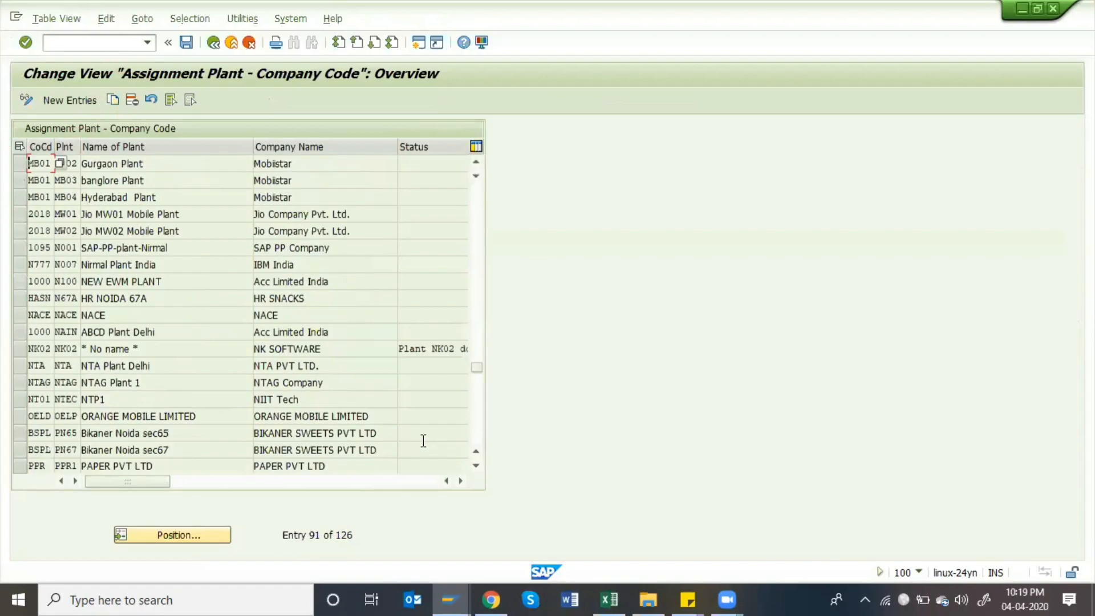
pyautogui.scroll(6, 423, 441)
pyautogui.scroll(-6, 423, 441)
pyautogui.scroll(-6, 423, 441)
pyautogui.scroll(18, 423, 441)
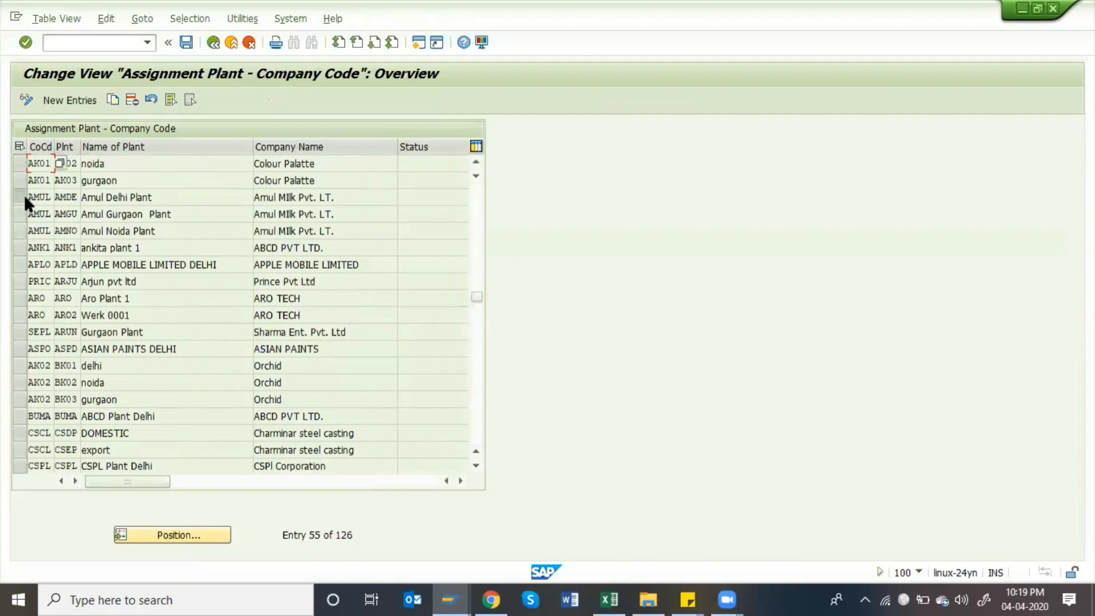
pyautogui.moveTo(24, 194); pyautogui.dragTo(21, 228)
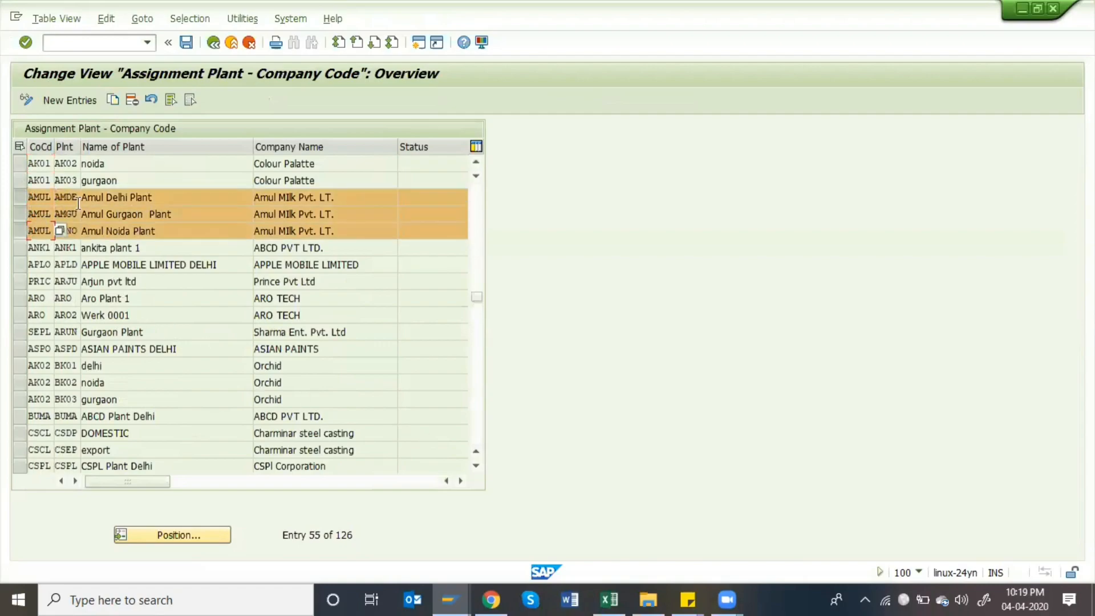
pyautogui.click(131, 100)
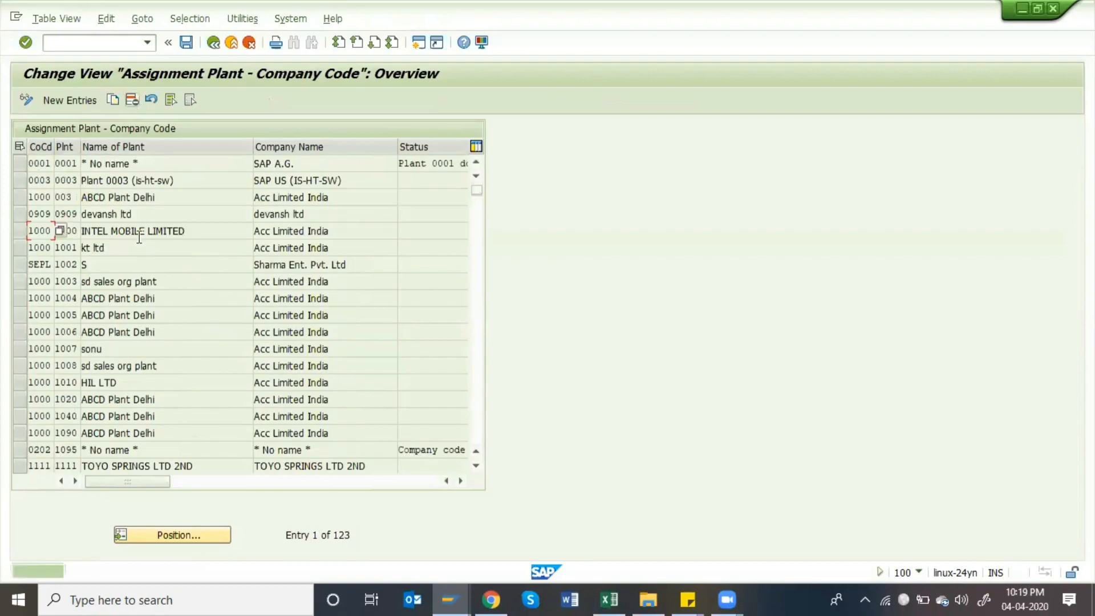
pyautogui.hotkey('ctrl', 's')
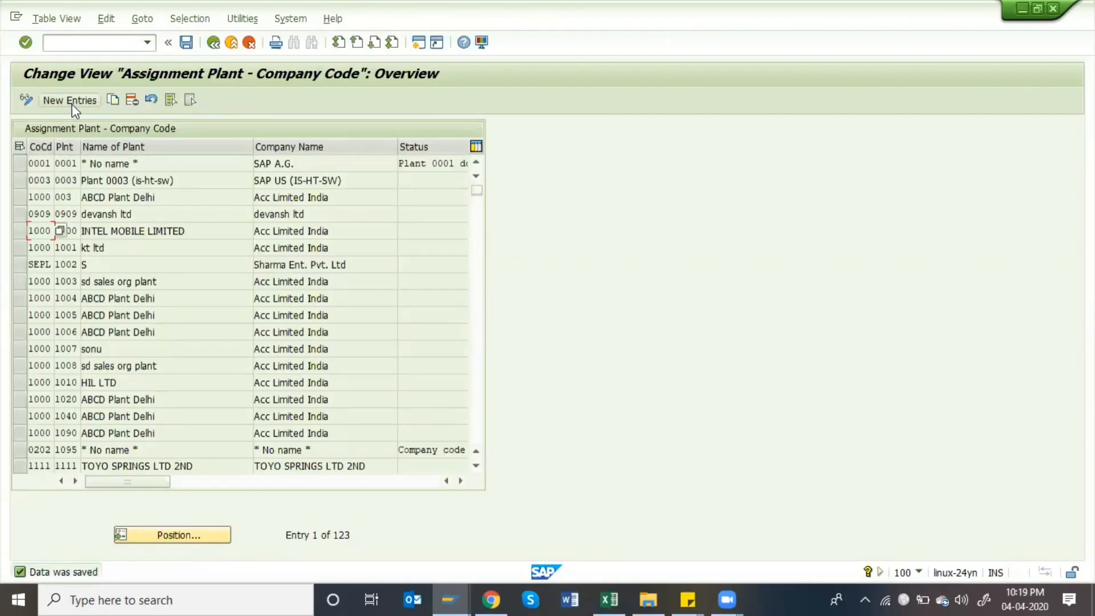
# - Start new plant assignment entries and enter company code AMUL in the first row
pyautogui.click(66, 103)
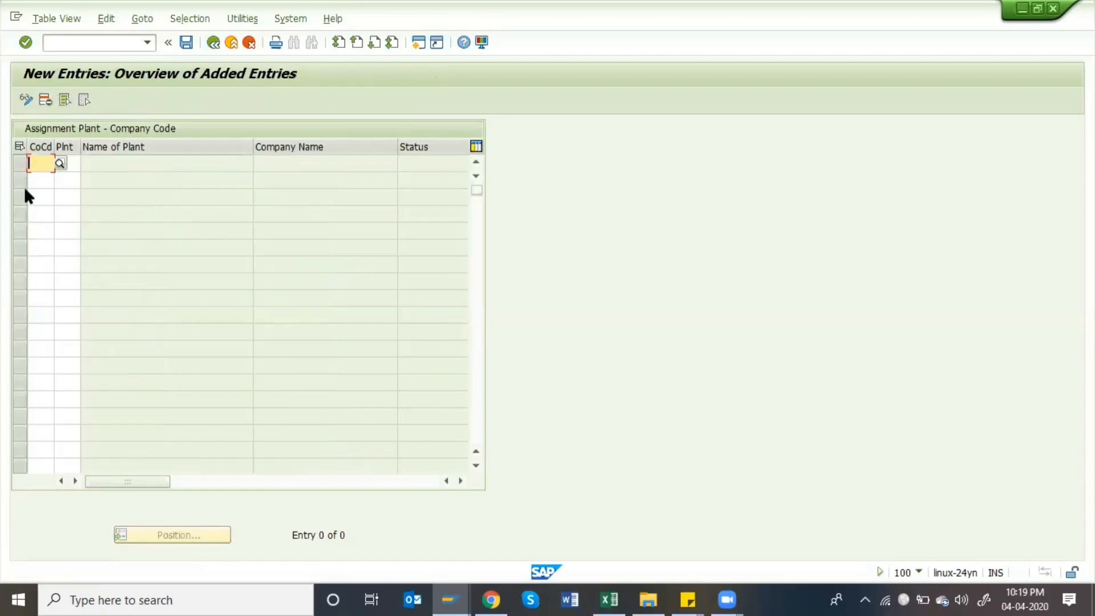
pyautogui.write('amul')
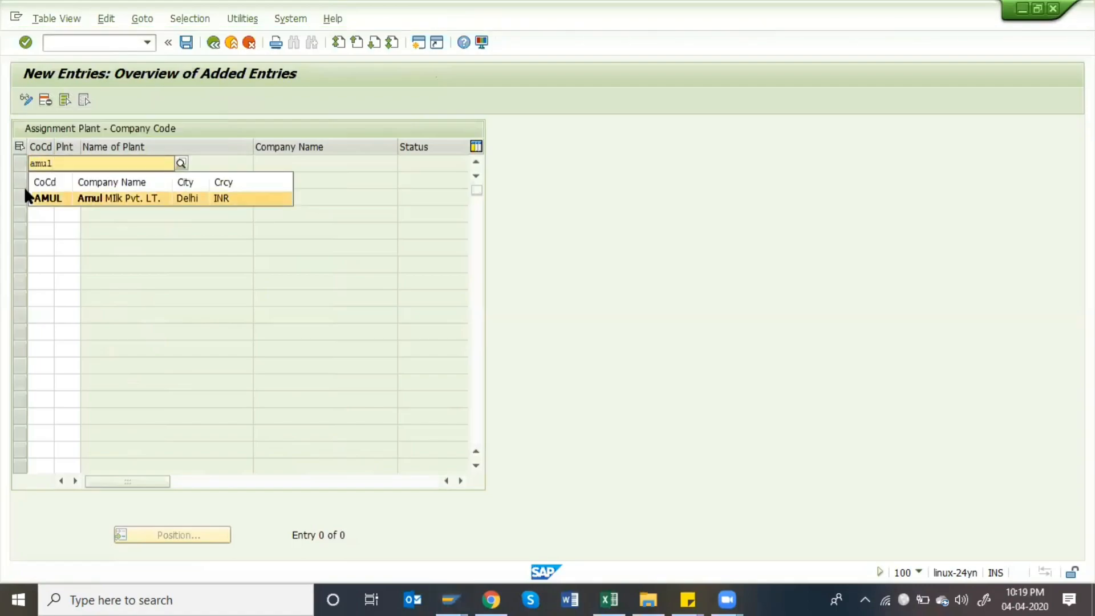
pyautogui.click(25, 190)
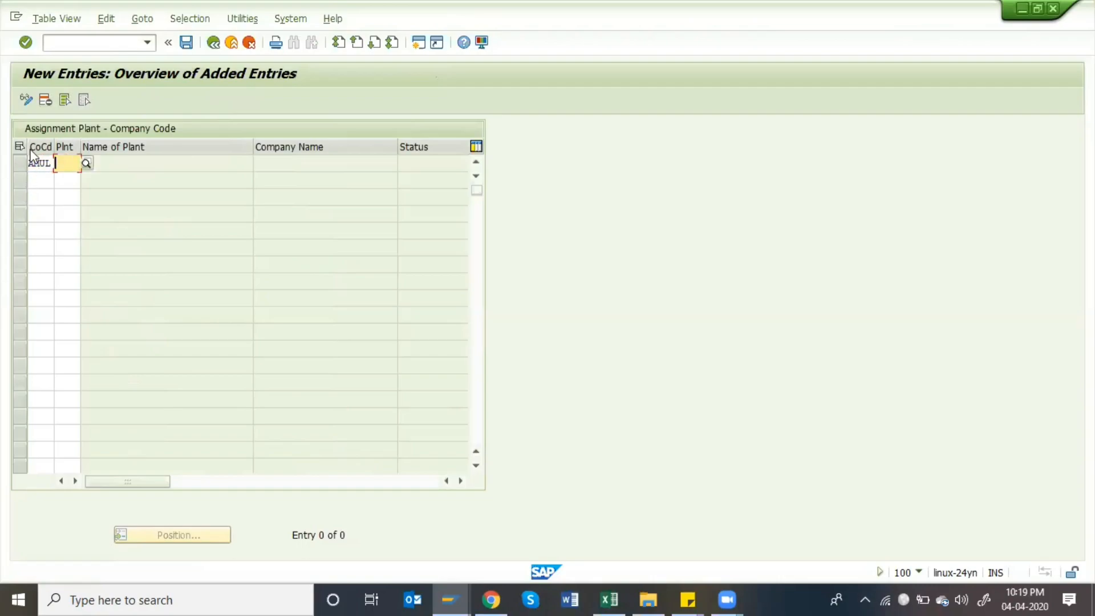
# - Look up the plants and assign AMDE, the Amul Delhi plant, to company code AMUL in the first row
pyautogui.click(86, 163)
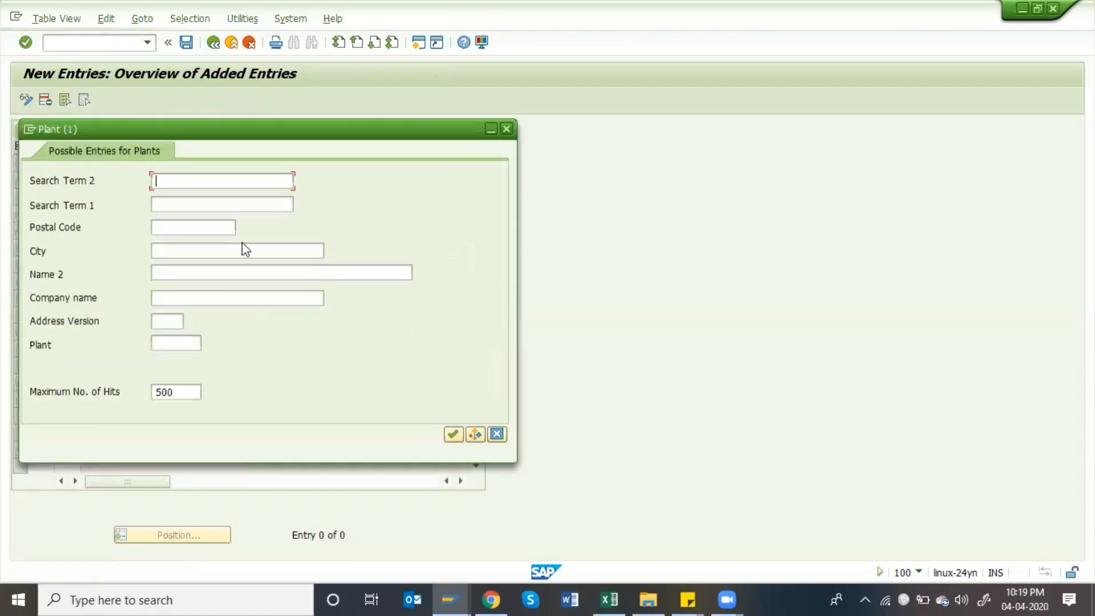
pyautogui.click(453, 434)
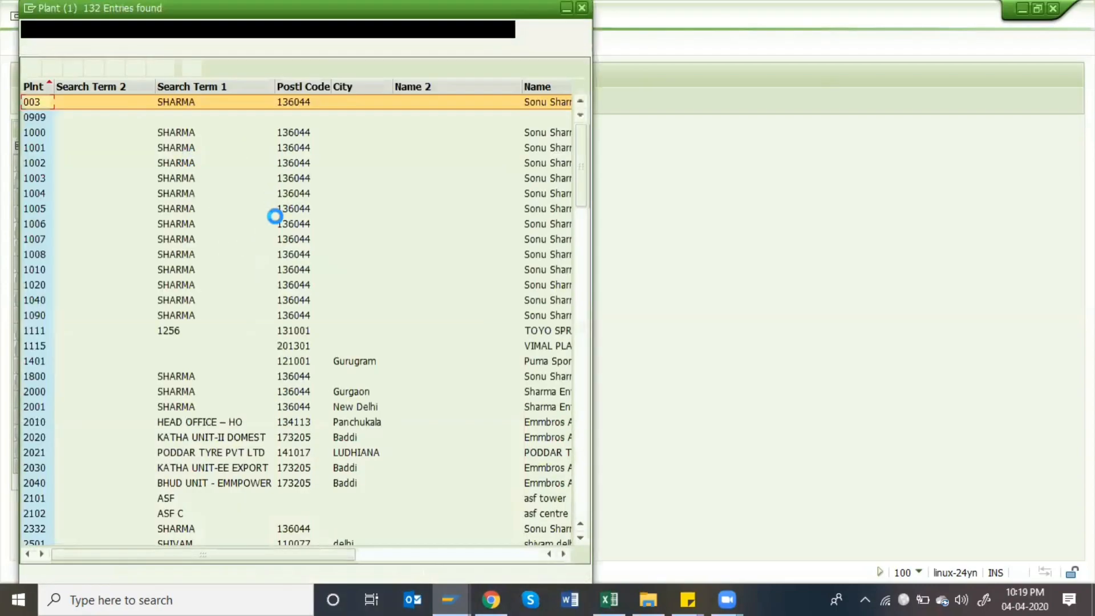
pyautogui.scroll(-5, 274, 392)
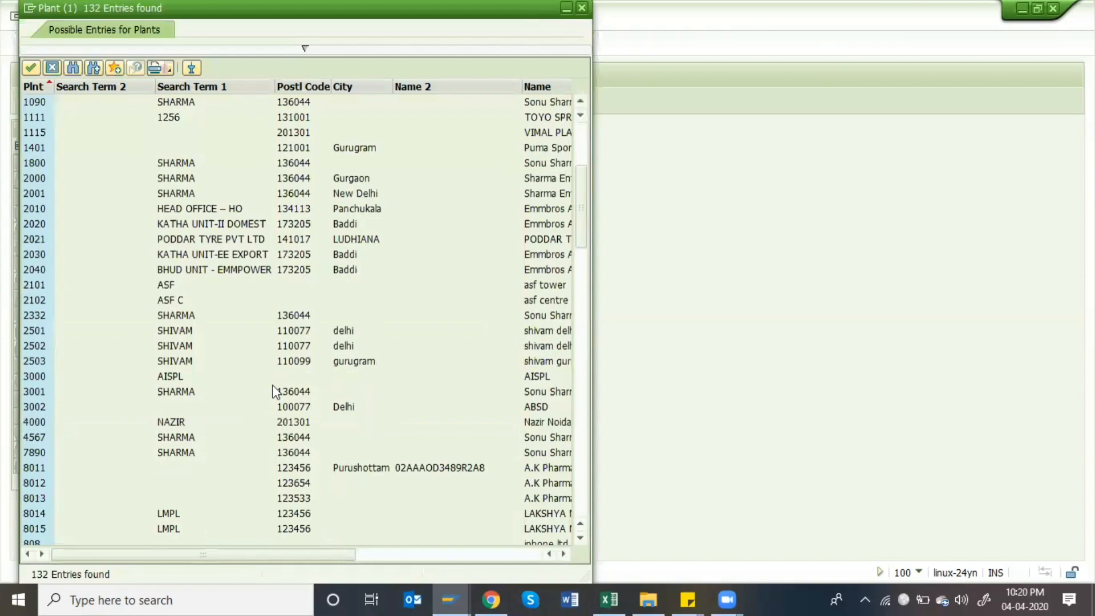
pyautogui.scroll(-10, 274, 392)
pyautogui.scroll(-3, 59, 200)
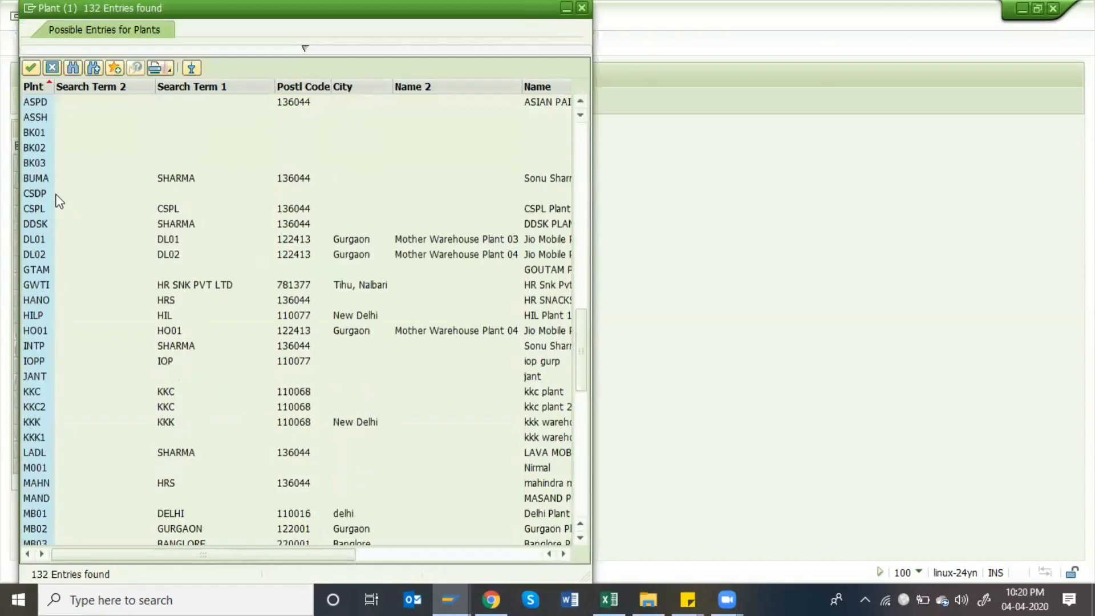
pyautogui.scroll(2, 59, 200)
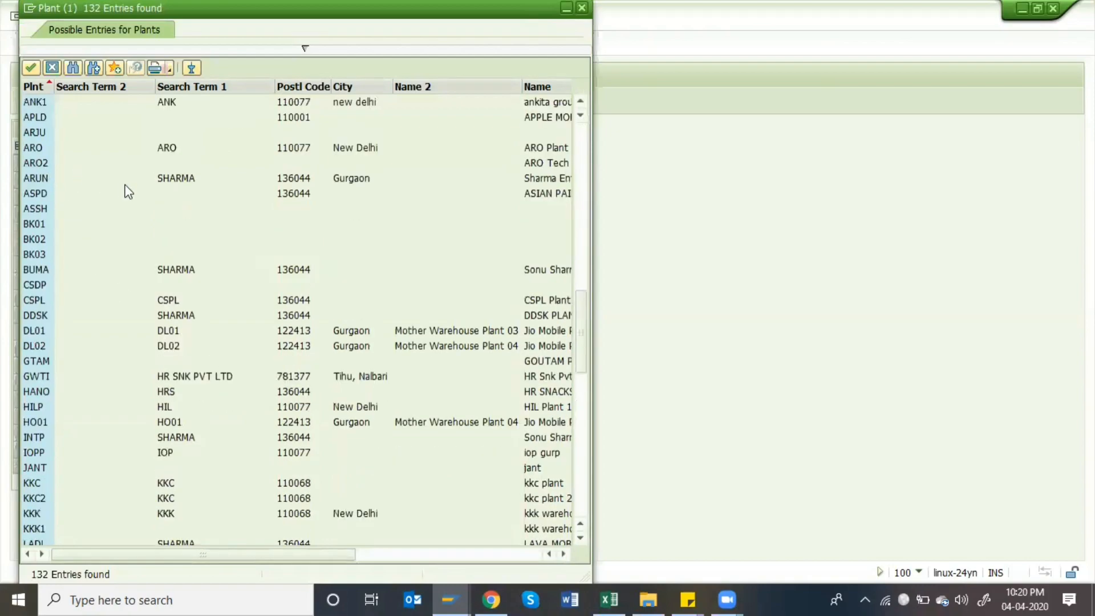
pyautogui.scroll(3, 126, 190)
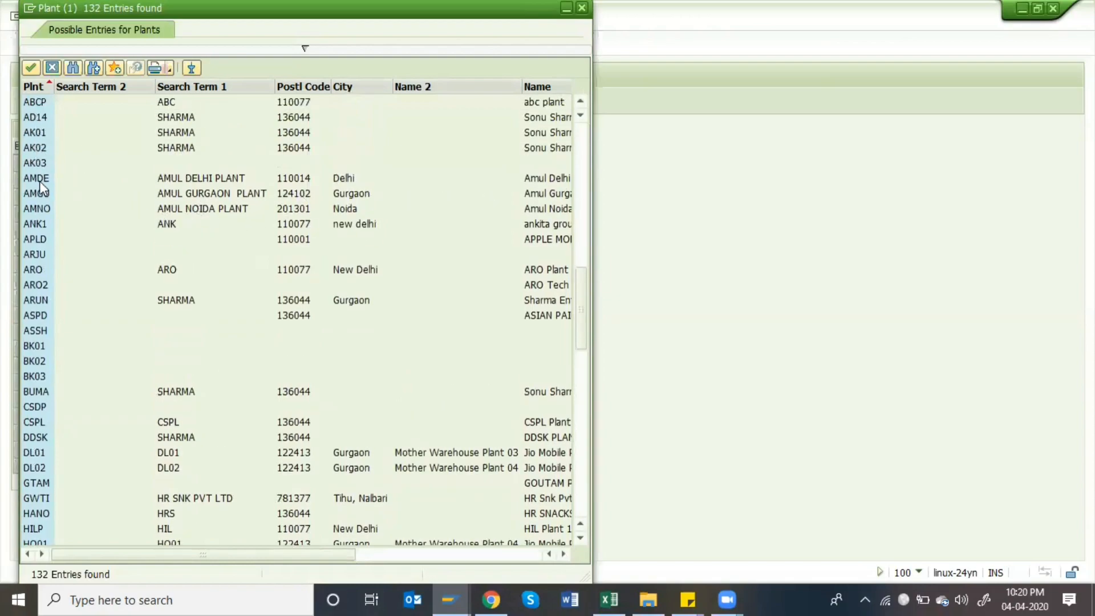
pyautogui.scroll(2, 34, 176)
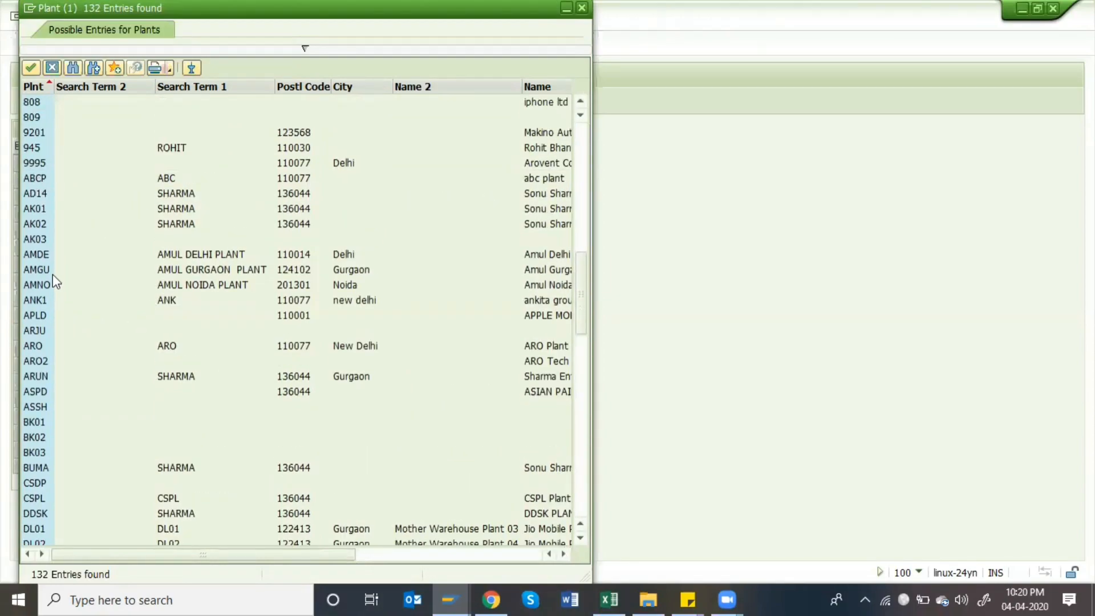
pyautogui.click(214, 254)
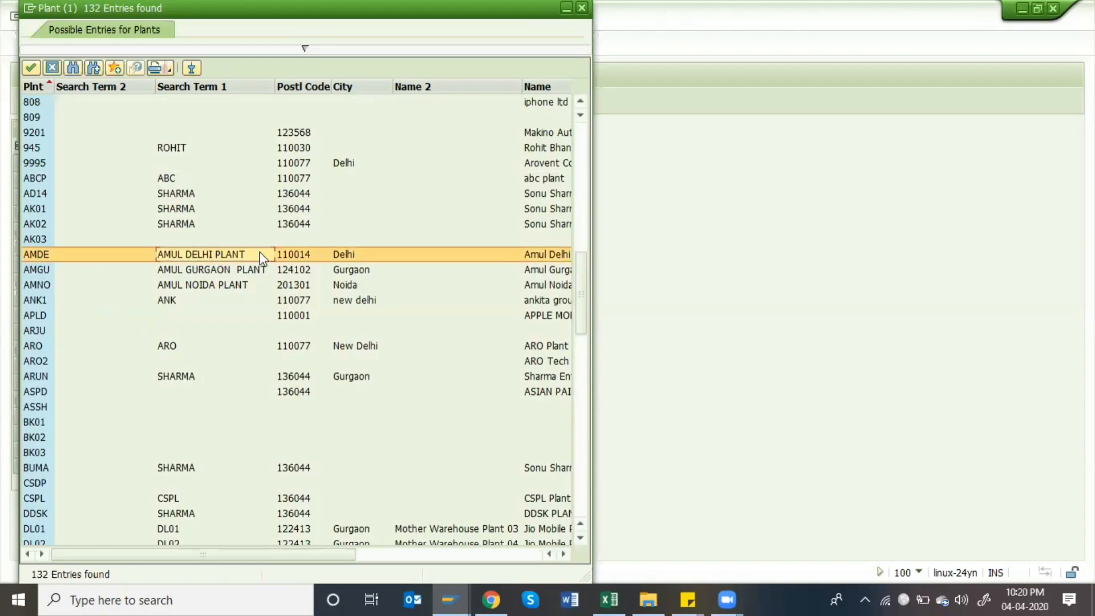
pyautogui.doubleClick(207, 254)
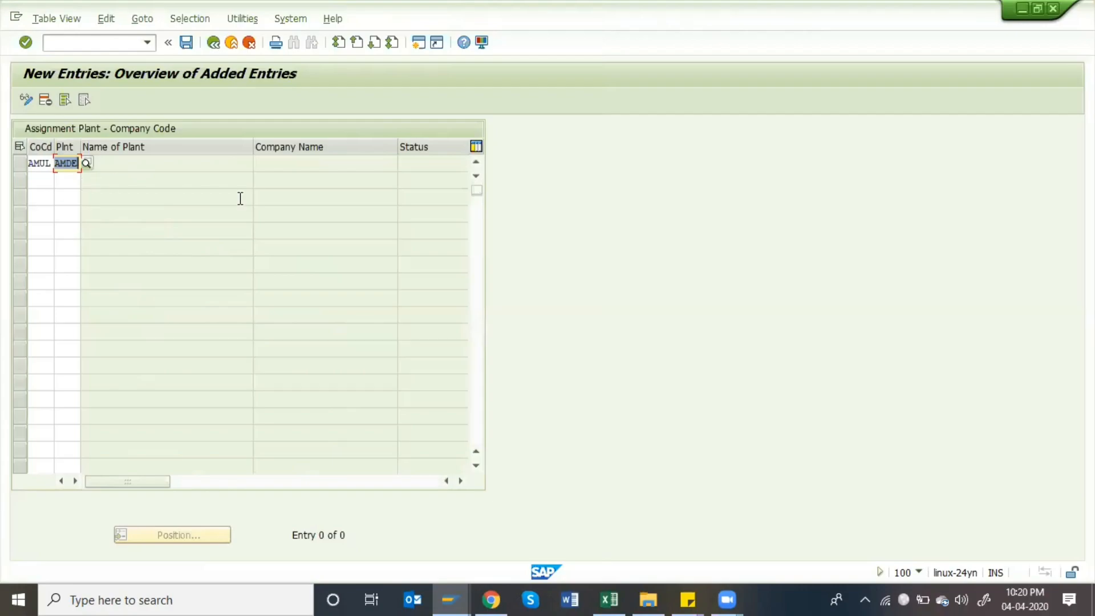
pyautogui.press('Return')
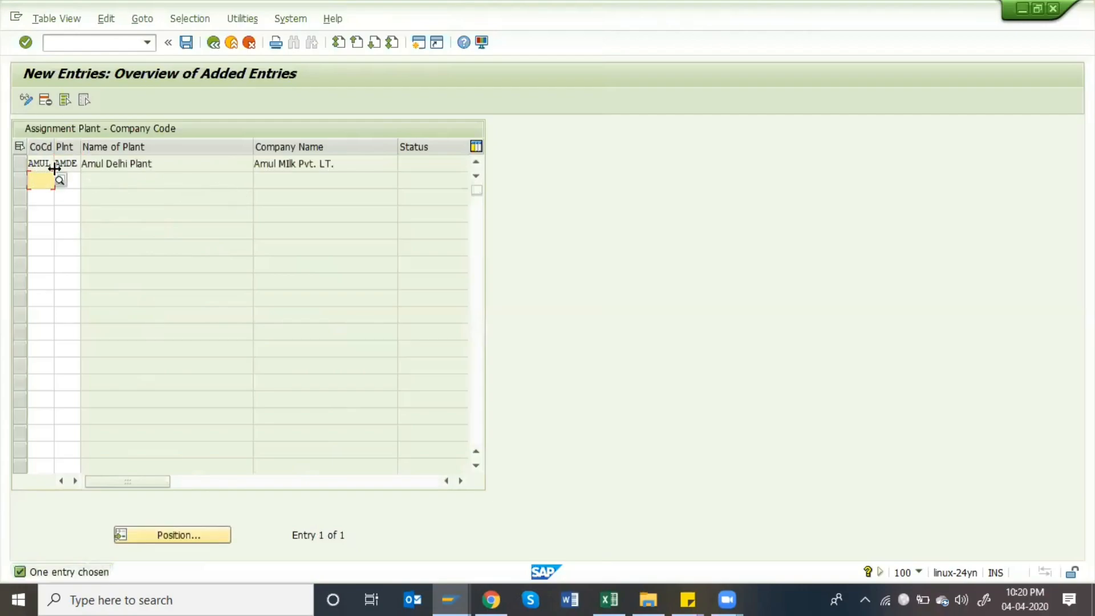
pyautogui.click(343, 164)
pyautogui.click(175, 169)
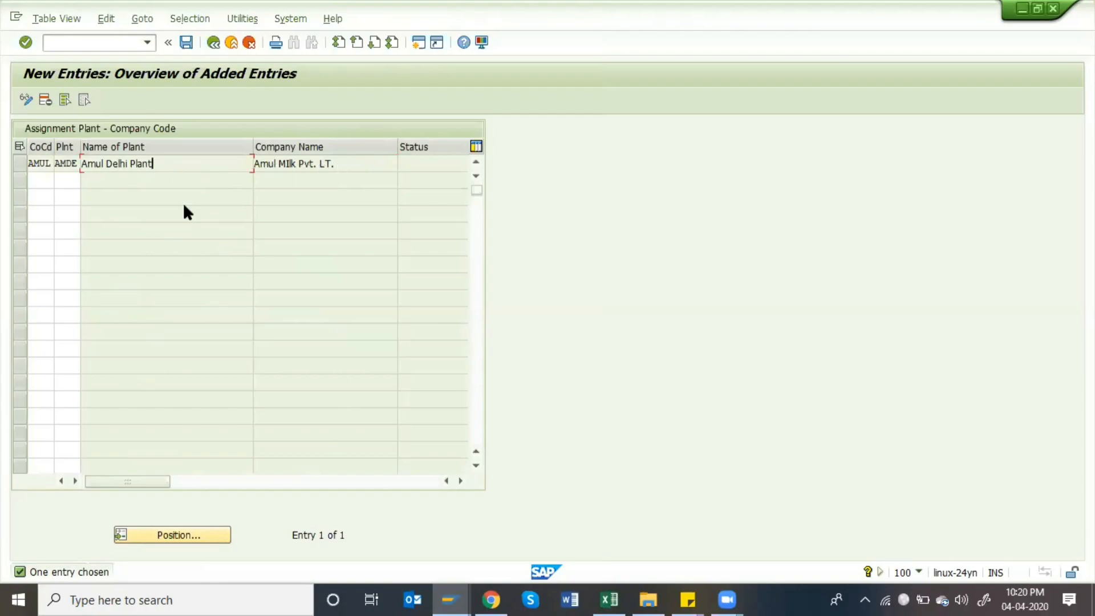
# - Fill the second row with company code AMUL, chosen from the company code list, and plant AMGU
pyautogui.click(43, 180)
pyautogui.click(187, 163)
pyautogui.click(33, 176)
pyautogui.click(59, 180)
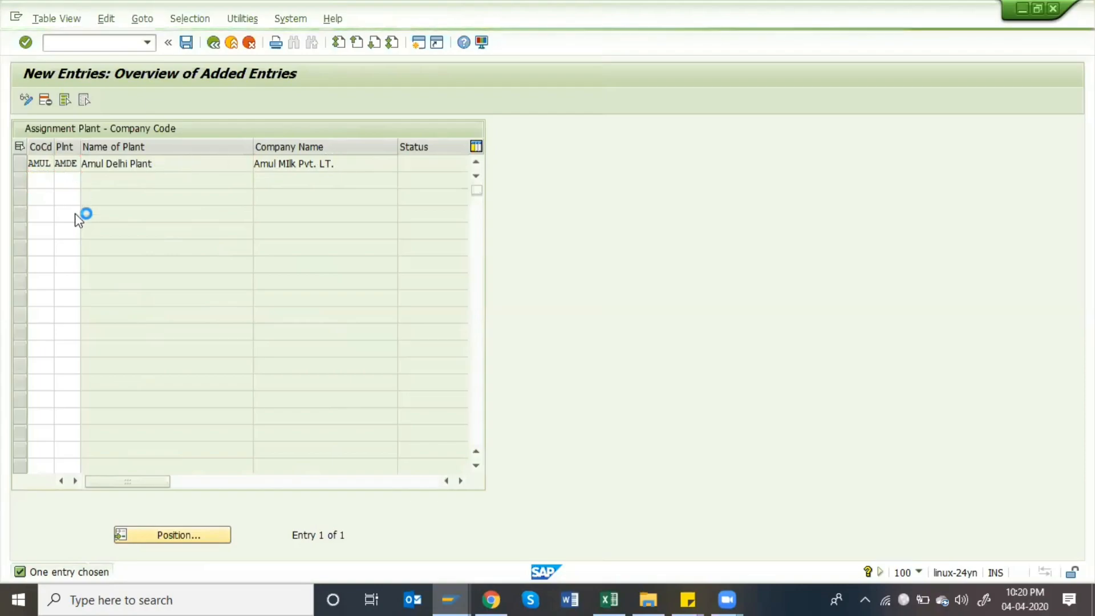
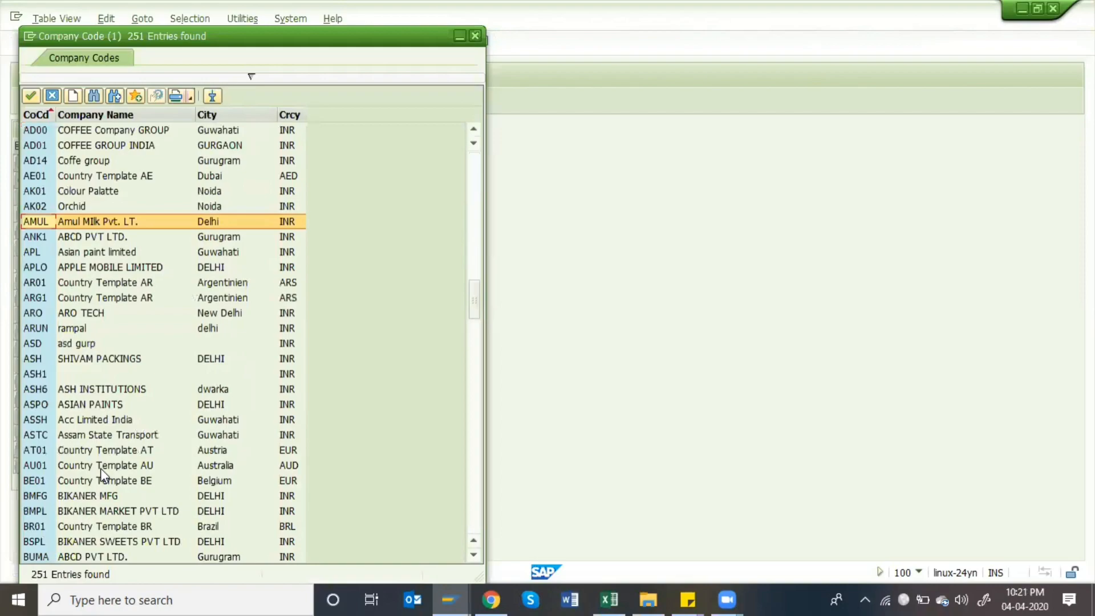
pyautogui.scroll(2, 102, 371)
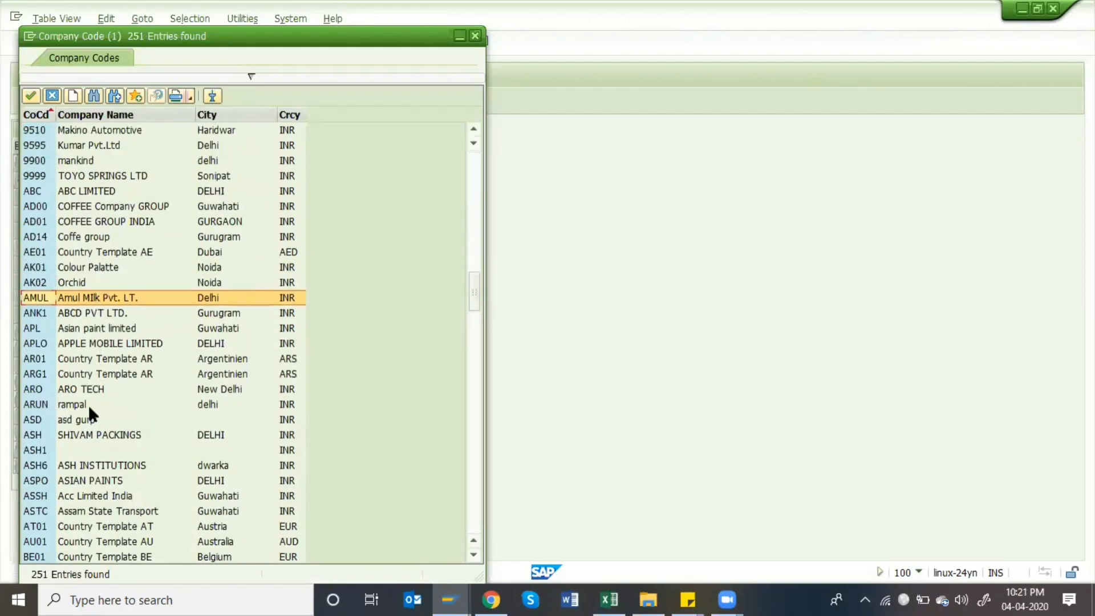
pyautogui.doubleClick(125, 301)
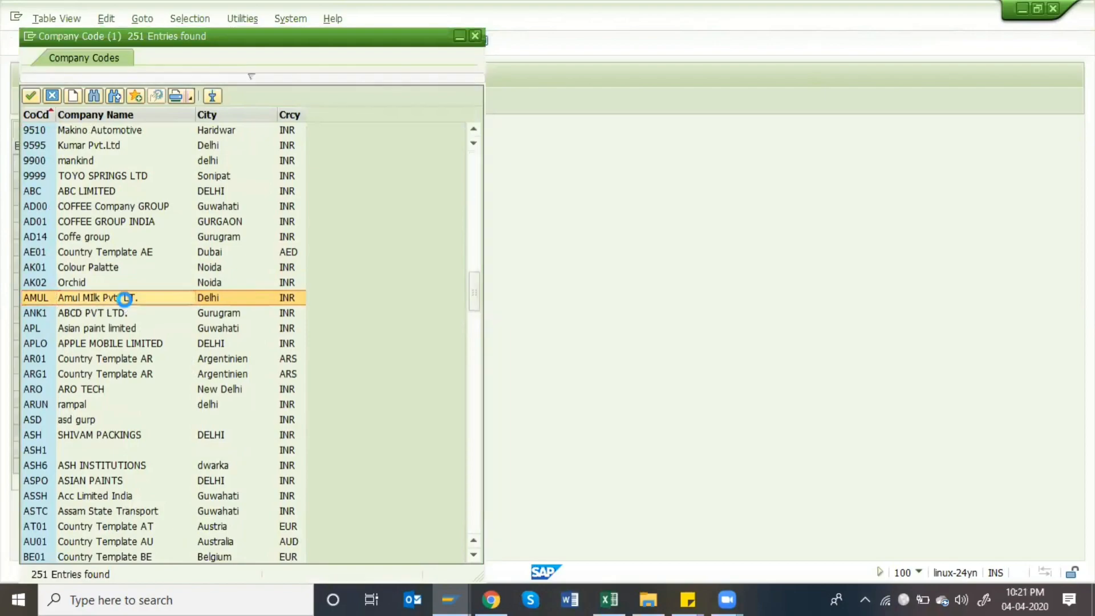
pyautogui.press('Tab')
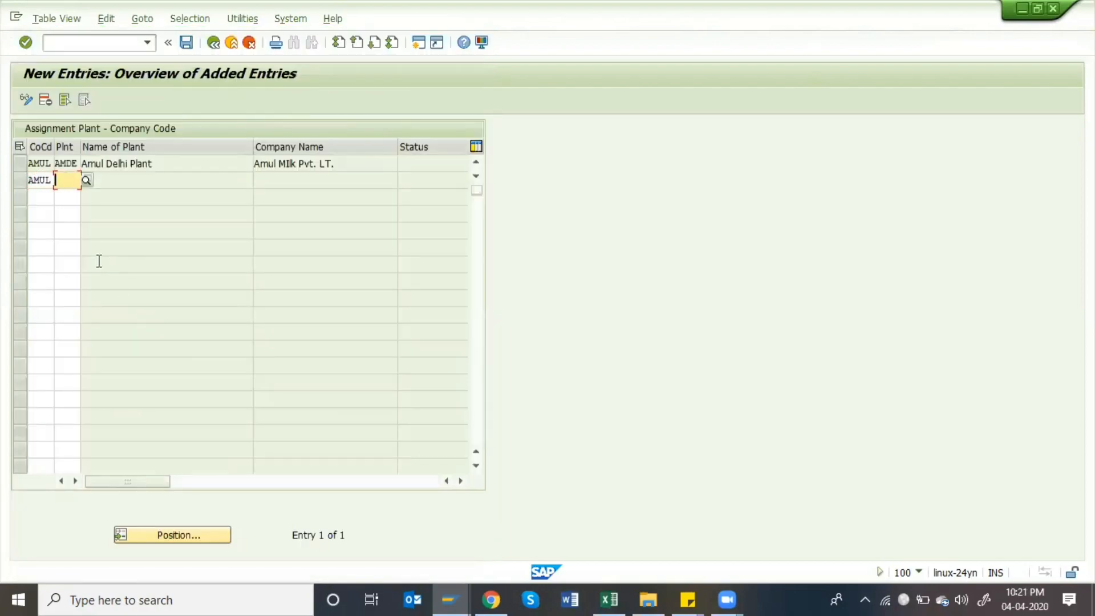
pyautogui.write('am')
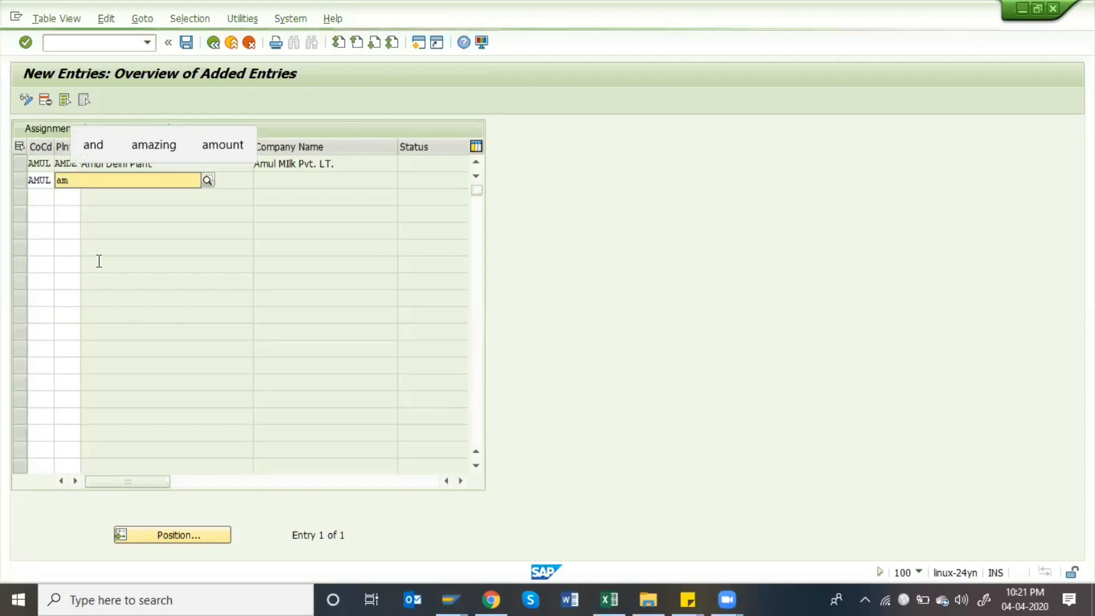
pyautogui.write('gu')
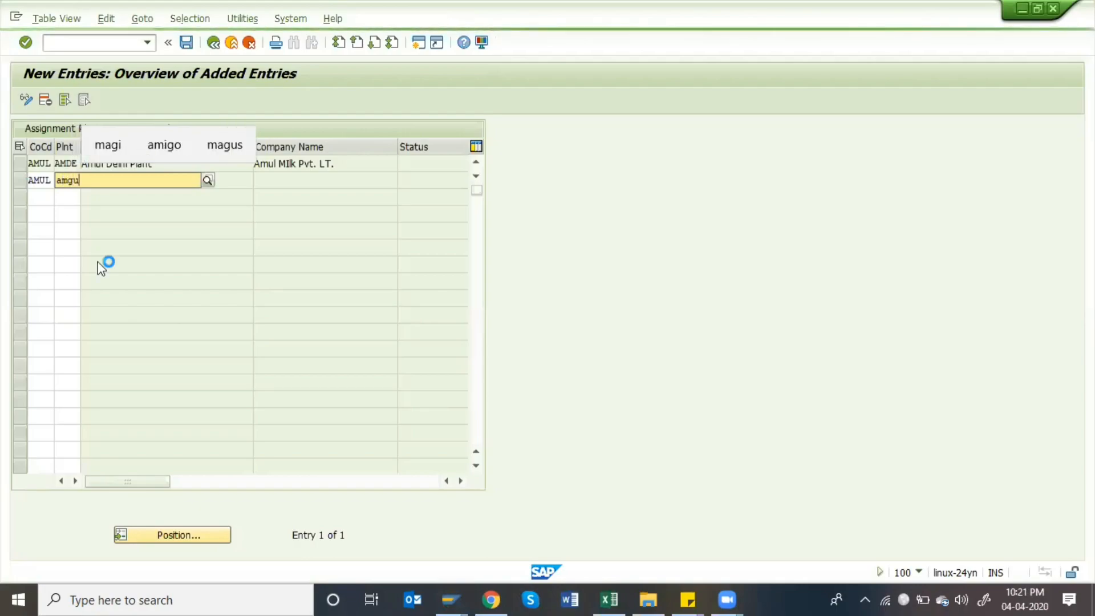
# - Enter company code AMUL with plant AMNO in the third row, and save the new plant assignments
pyautogui.click(43, 194)
pyautogui.write('amul')
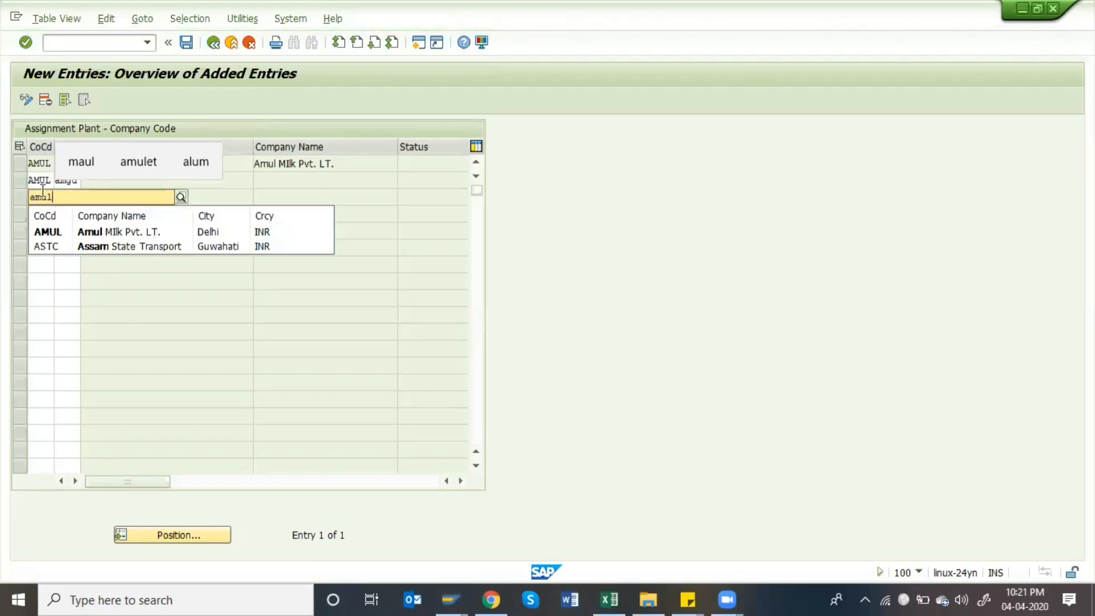
pyautogui.press('Tab')
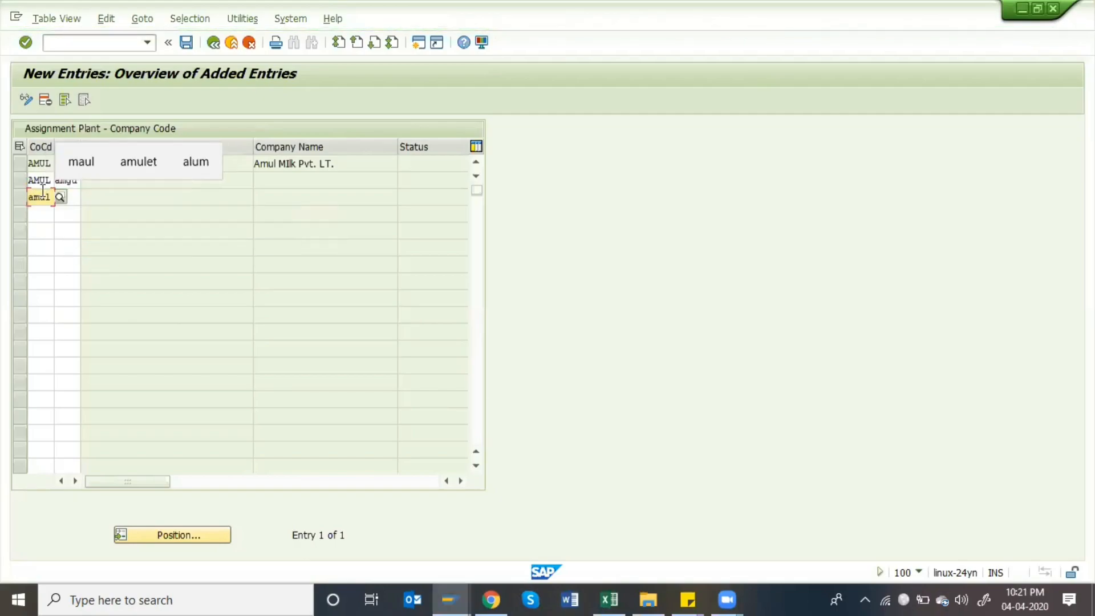
pyautogui.write('amno')
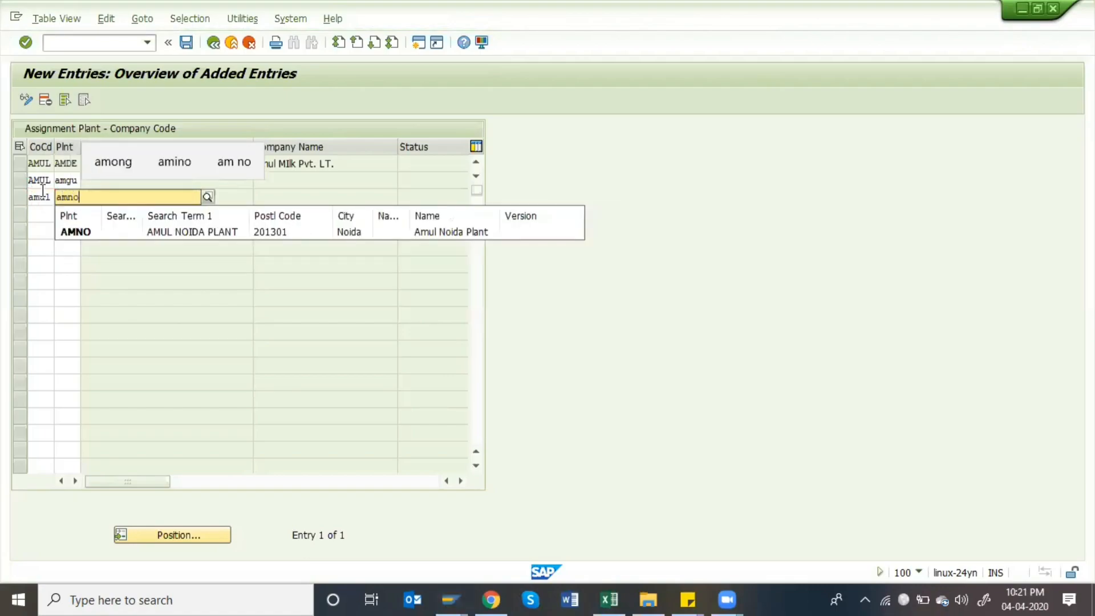
pyautogui.press('Return')
pyautogui.press('Return')
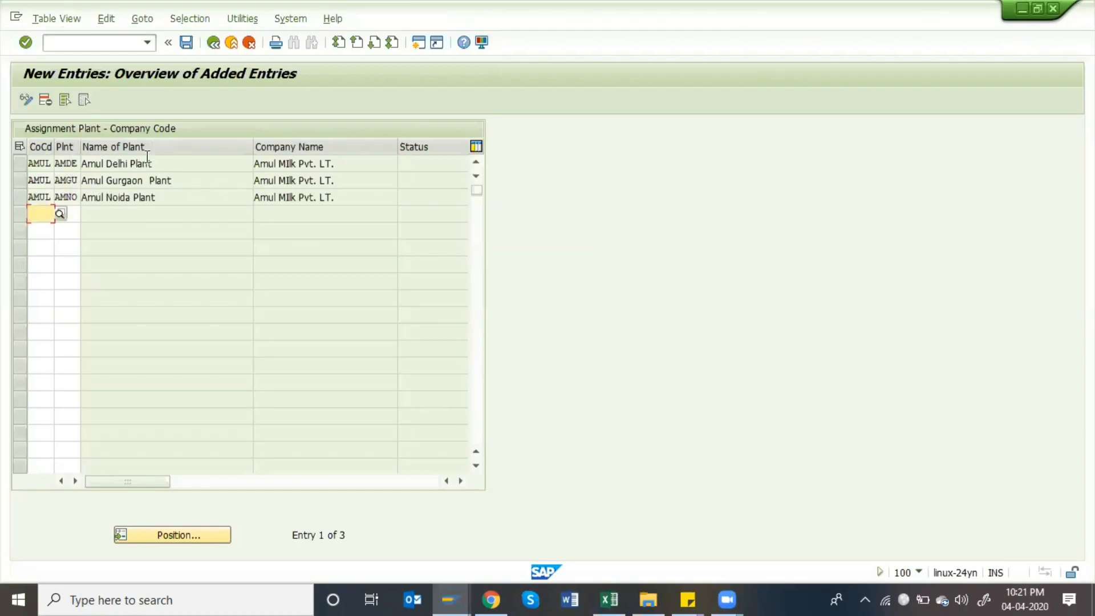
pyautogui.click(164, 163)
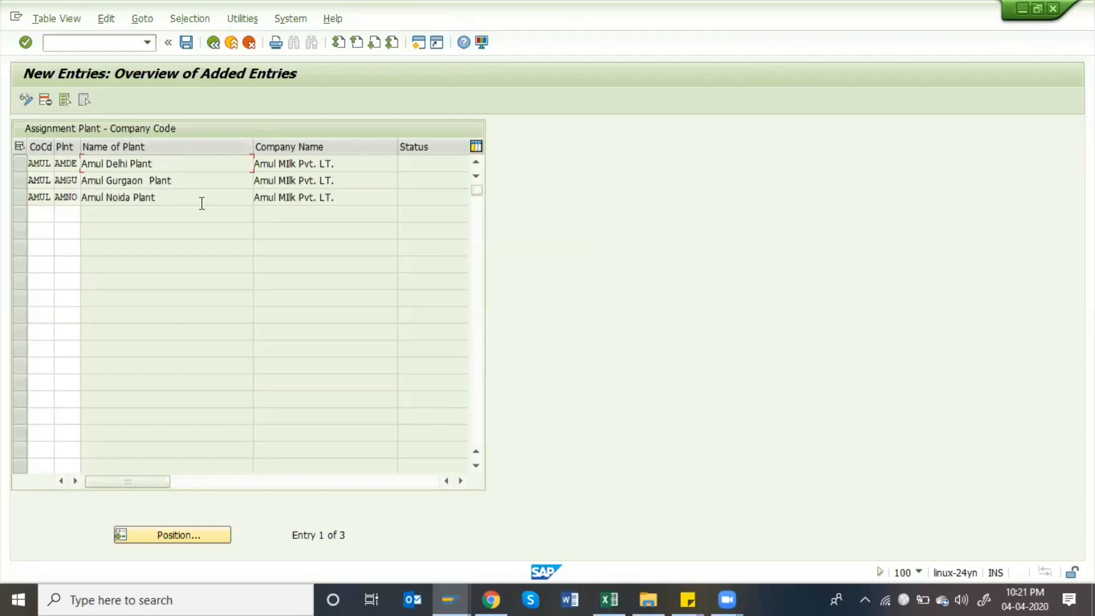
pyautogui.click(189, 45)
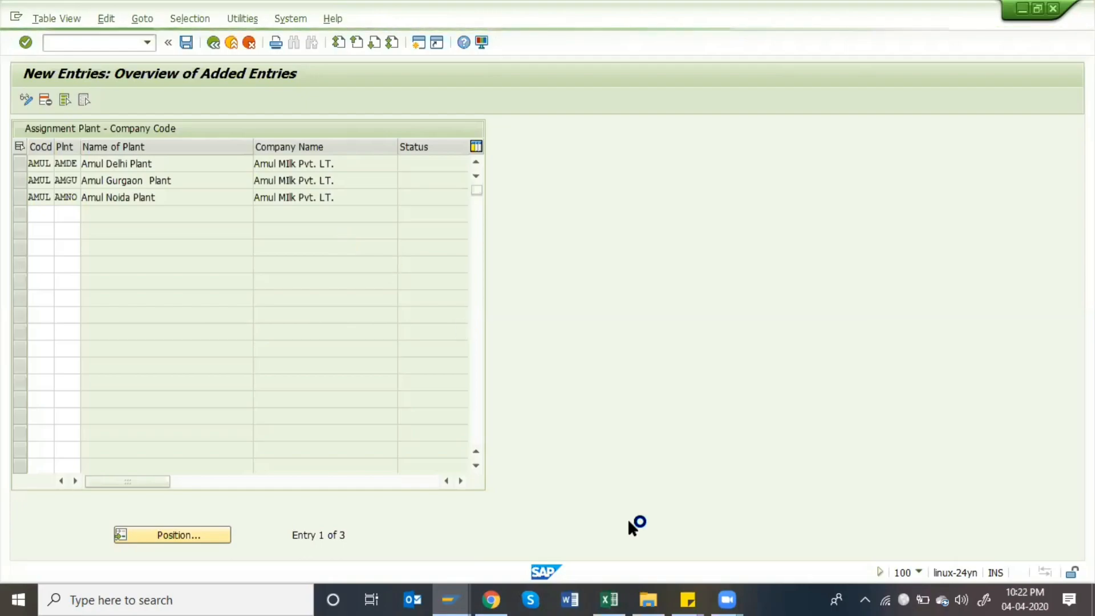
# - Switch to the SAP MM.xlsx workbook in Excel and review the company code, plant, storage location and purchase organization entries on the Amul sheet
pyautogui.click(609, 599)
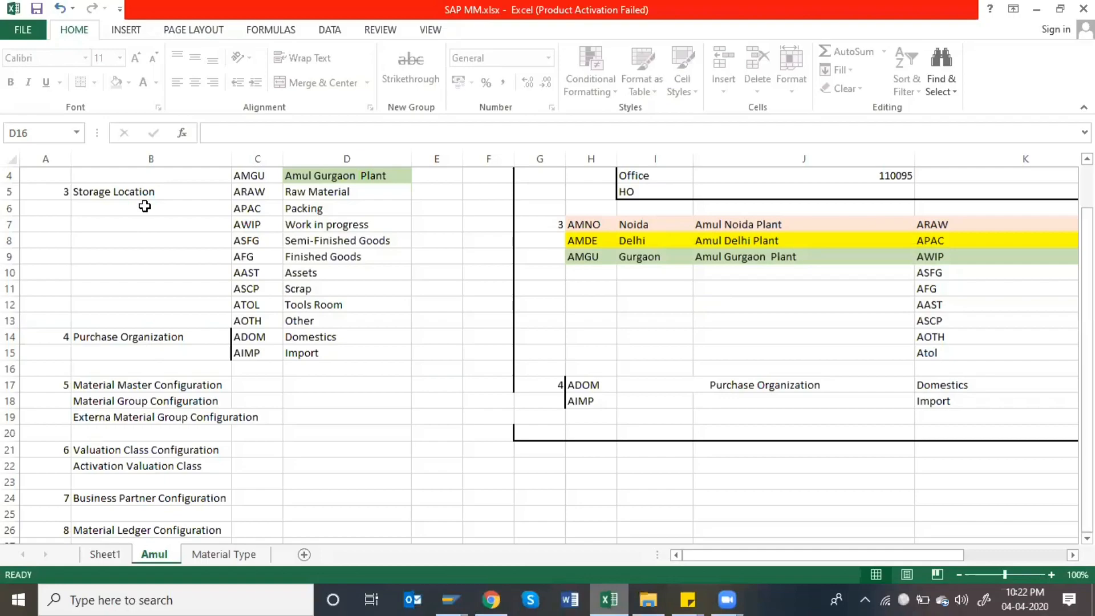
pyautogui.scroll(1, 148, 186)
pyautogui.click(141, 180)
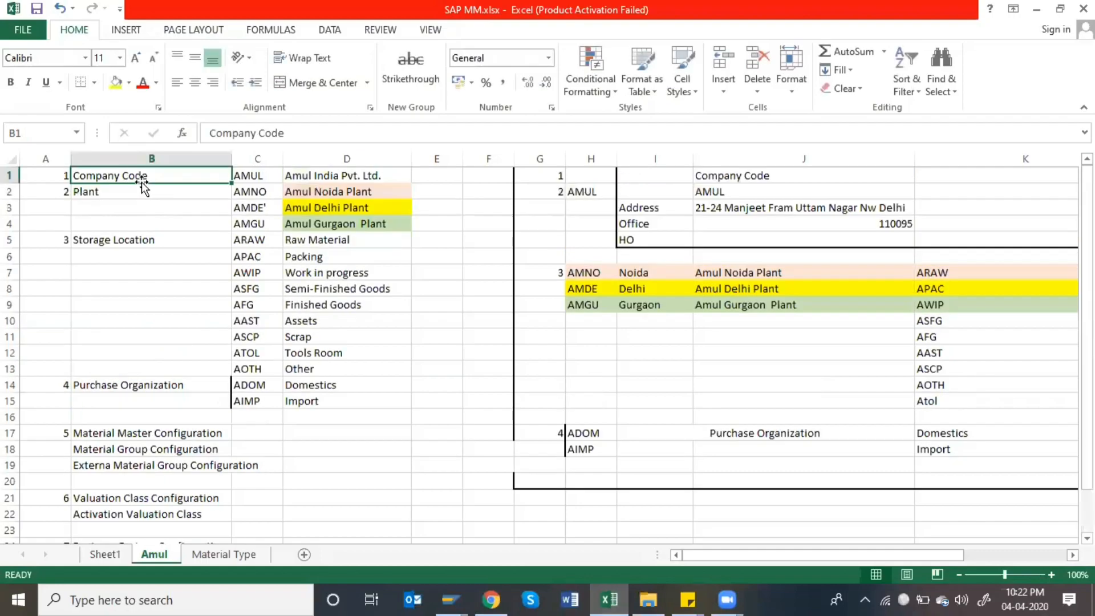
pyautogui.click(132, 194)
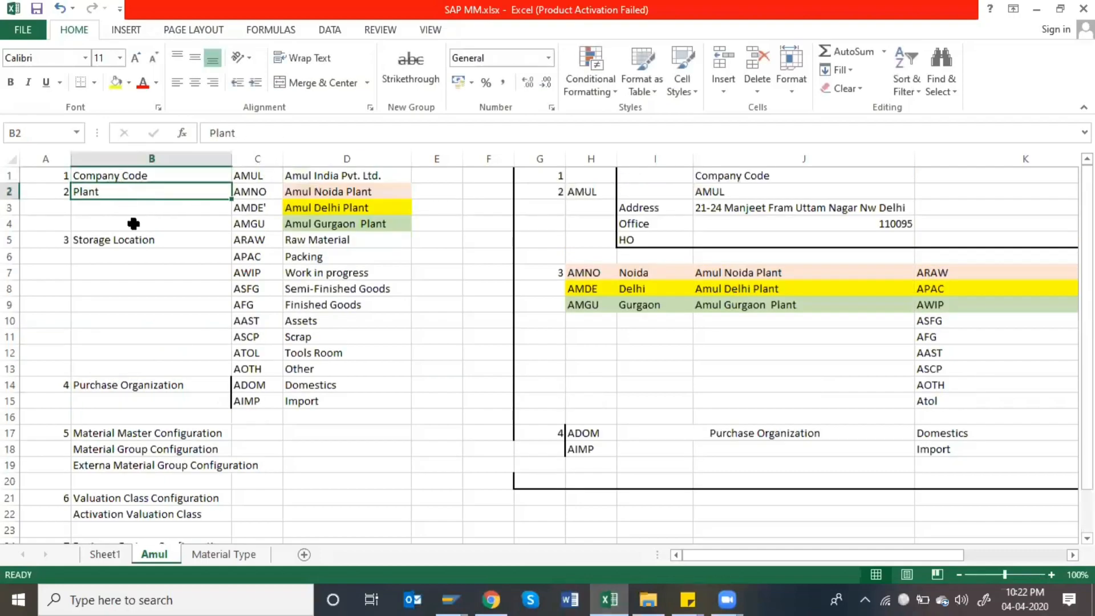
pyautogui.click(155, 242)
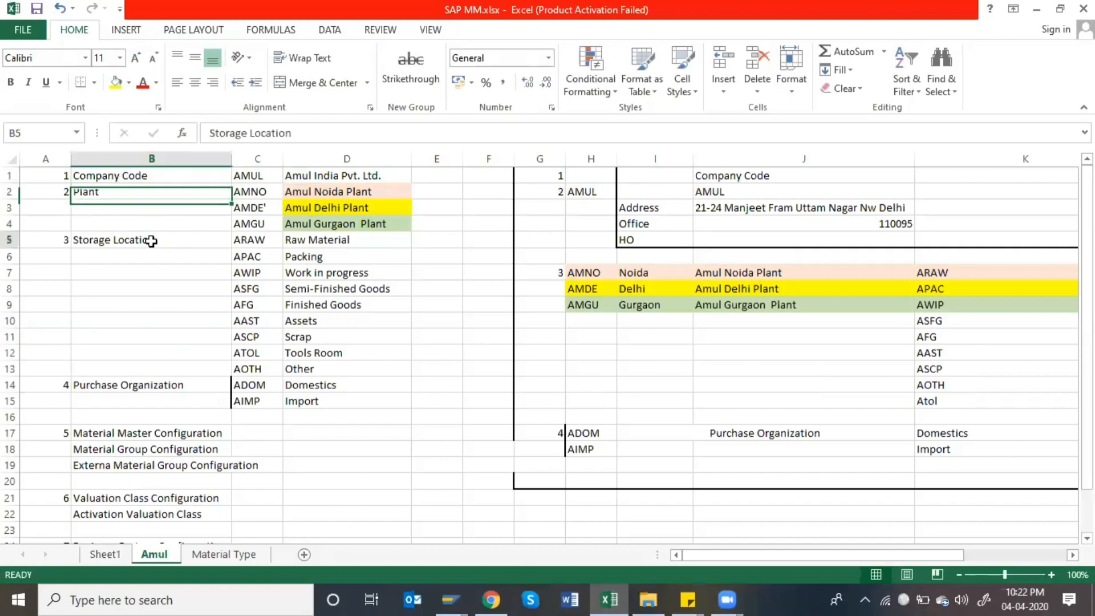
pyautogui.click(104, 196)
pyautogui.click(133, 241)
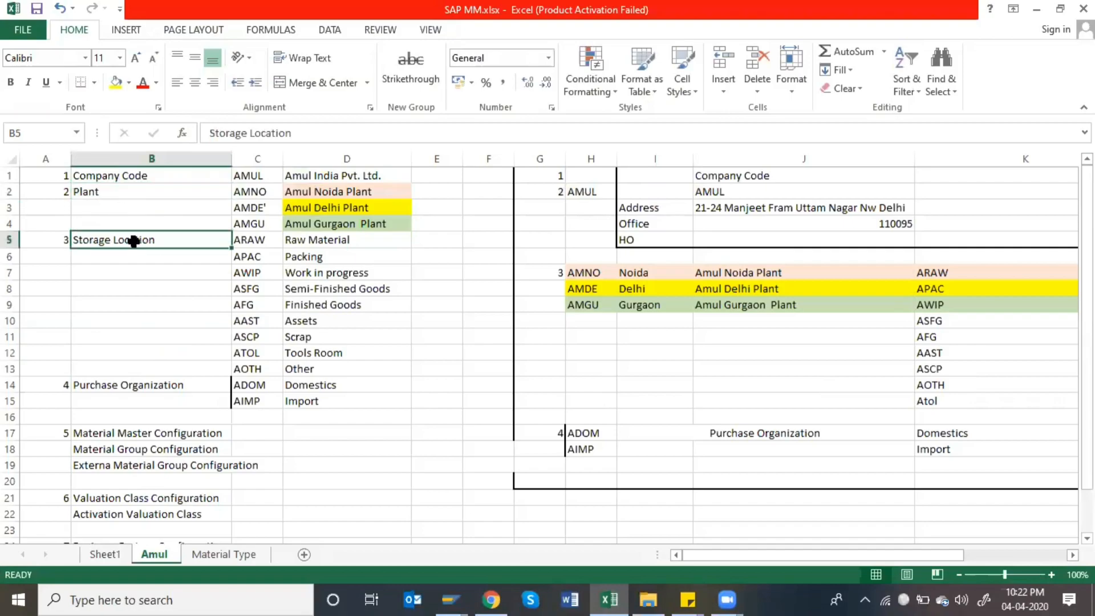
pyautogui.click(130, 386)
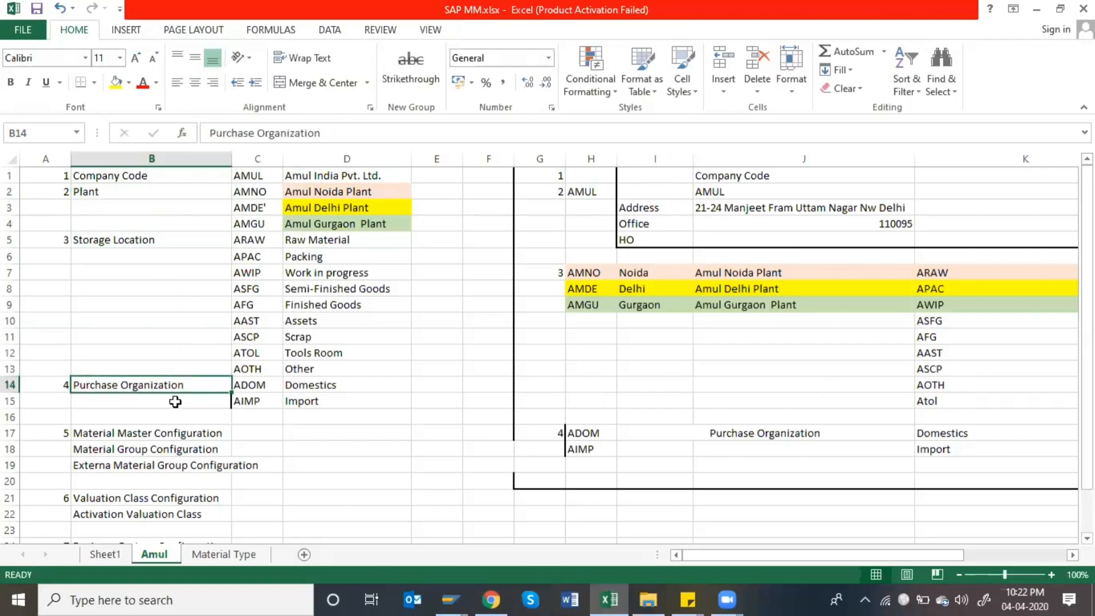
# - Return to SAP, leave the plant assignment views, collapse Logistics - General and expand Materials Management under Assignment
pyautogui.click(613, 598)
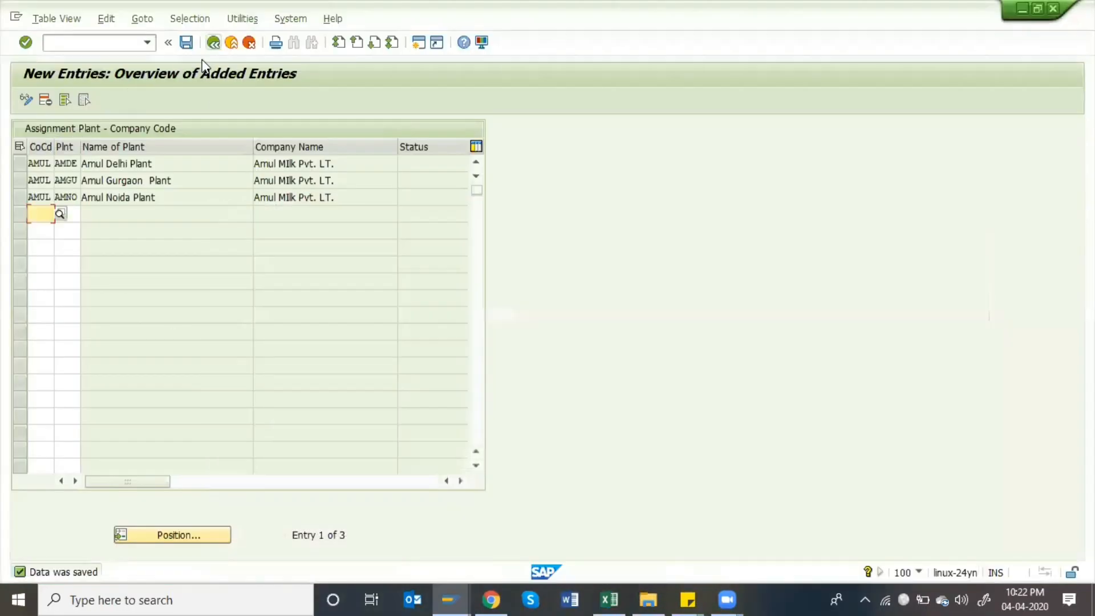
pyautogui.click(213, 42)
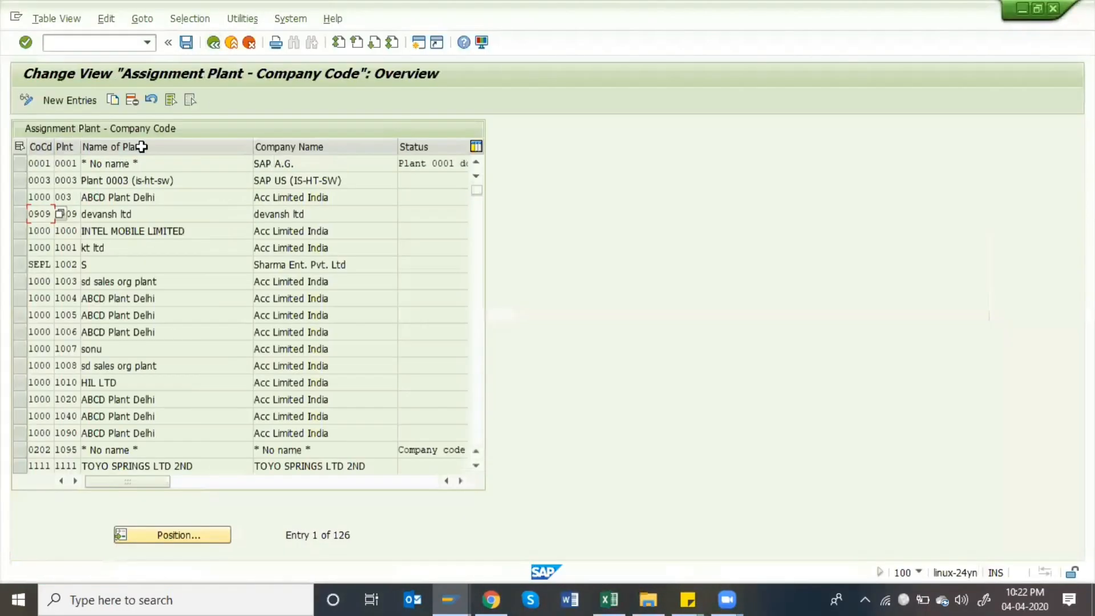
pyautogui.click(213, 43)
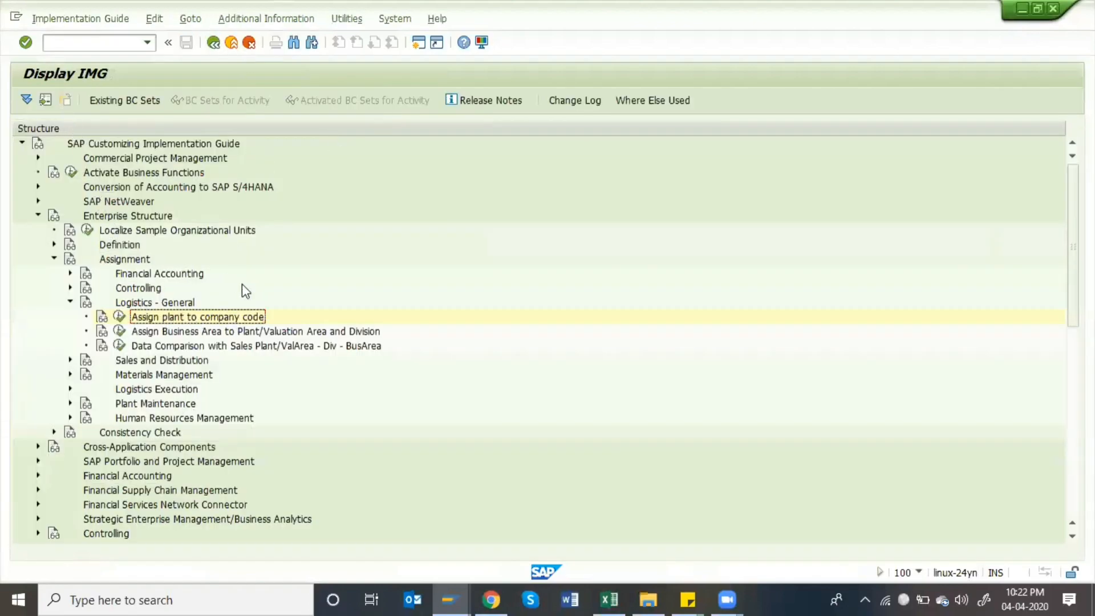
pyautogui.press('Left')
pyautogui.press('Left')
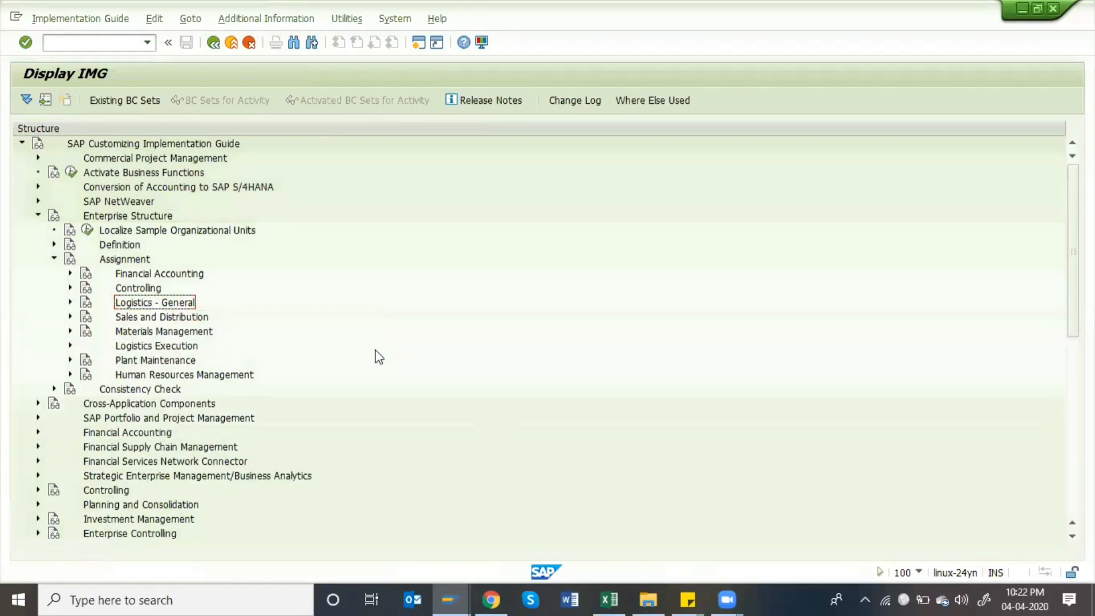
pyautogui.press('Down')
pyautogui.press('Down')
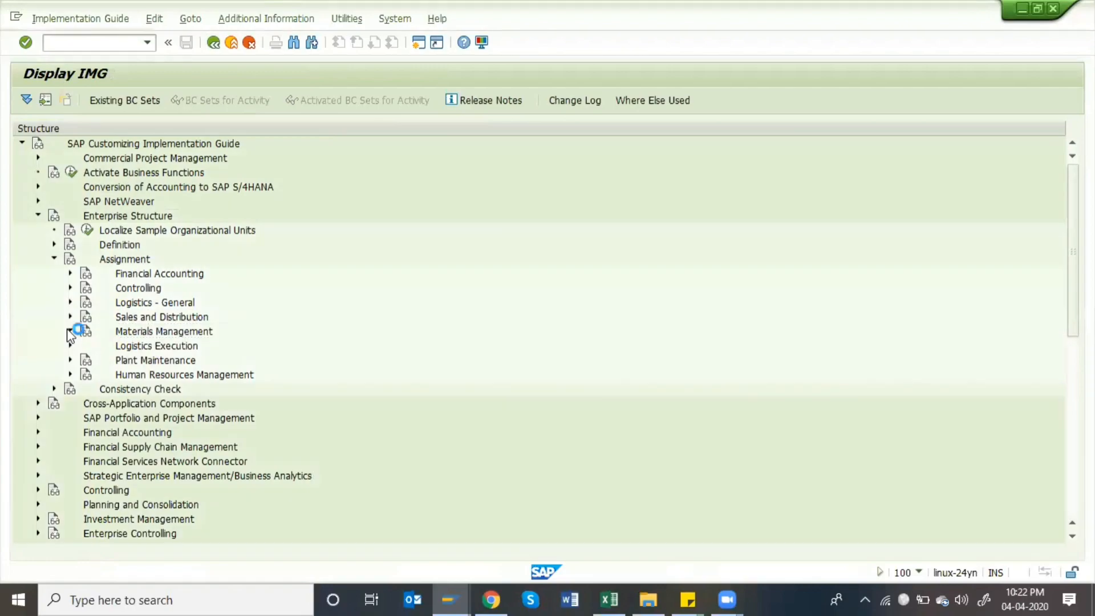
pyautogui.click(71, 331)
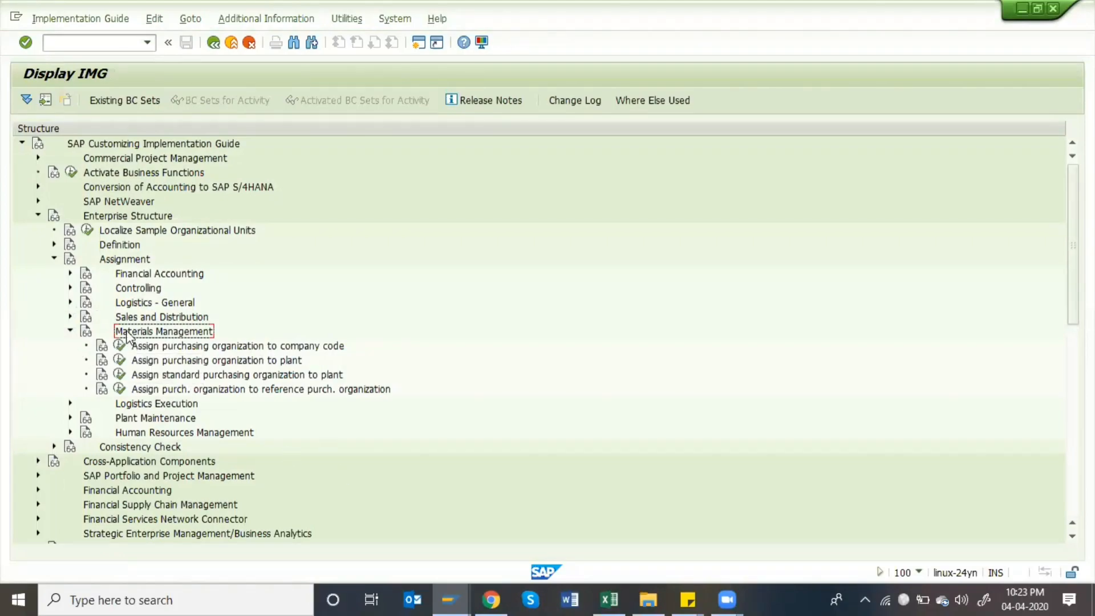
# - Compare the Logistics - General and Materials Management activities under Definition with those under Assignment, and collapse Definition
pyautogui.click(50, 244)
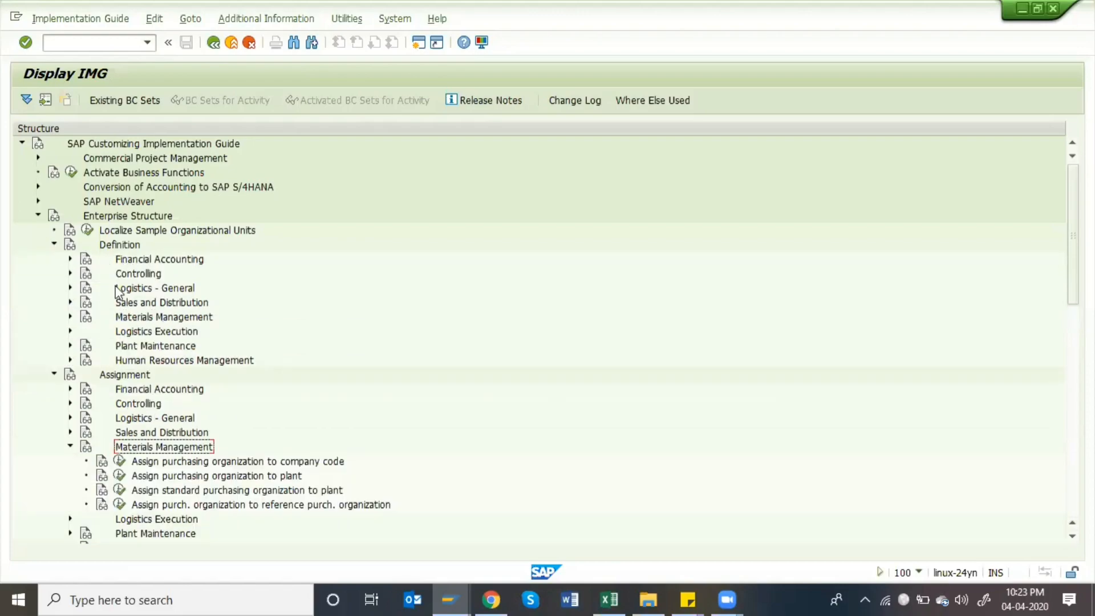
pyautogui.click(70, 288)
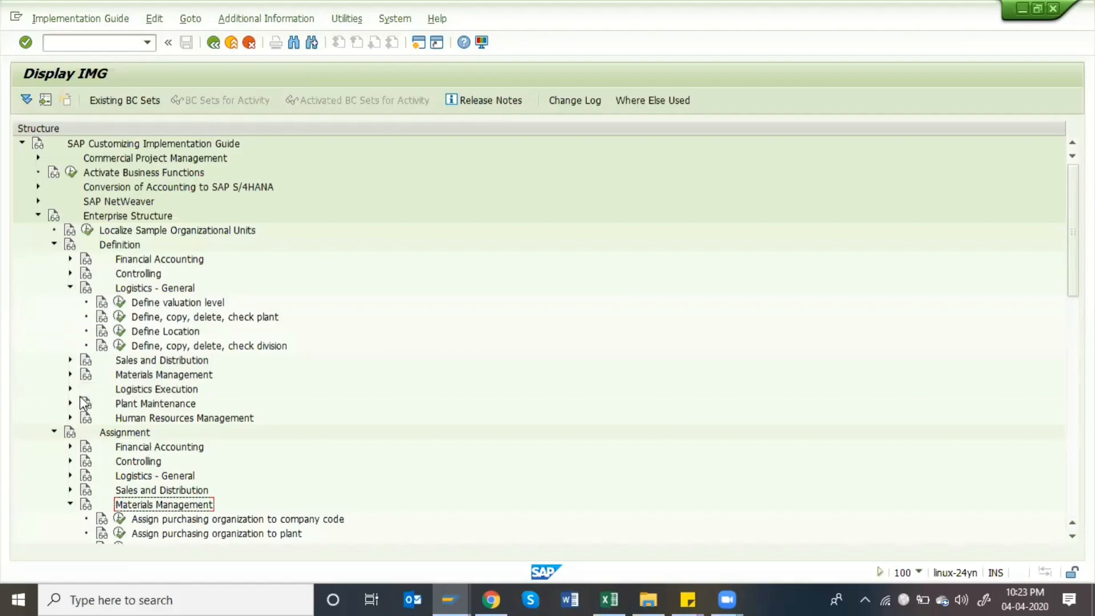
pyautogui.click(70, 476)
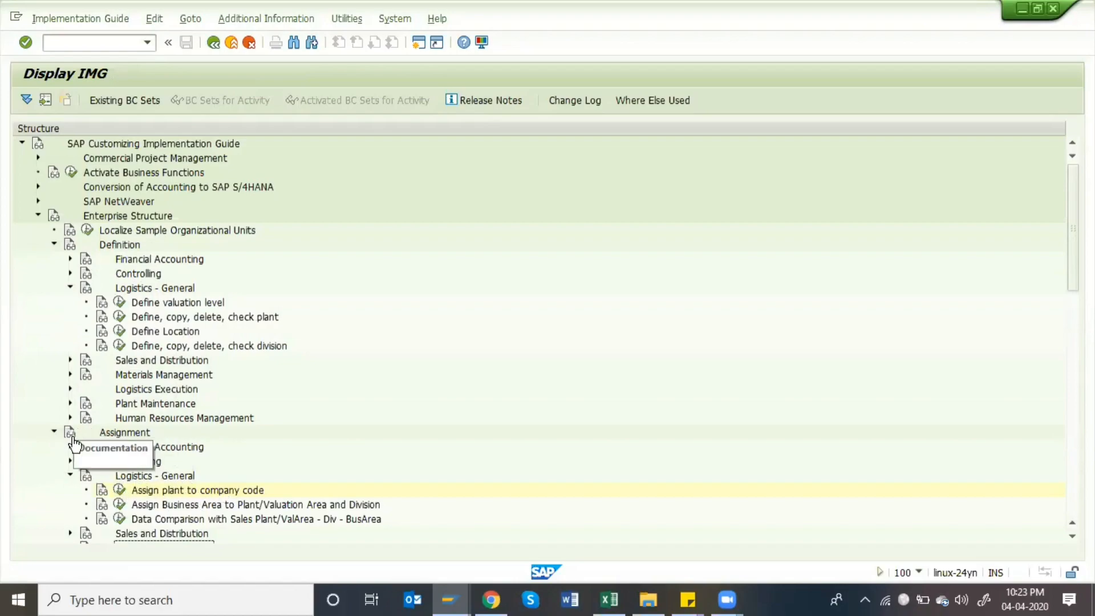
pyautogui.click(70, 475)
pyautogui.click(70, 504)
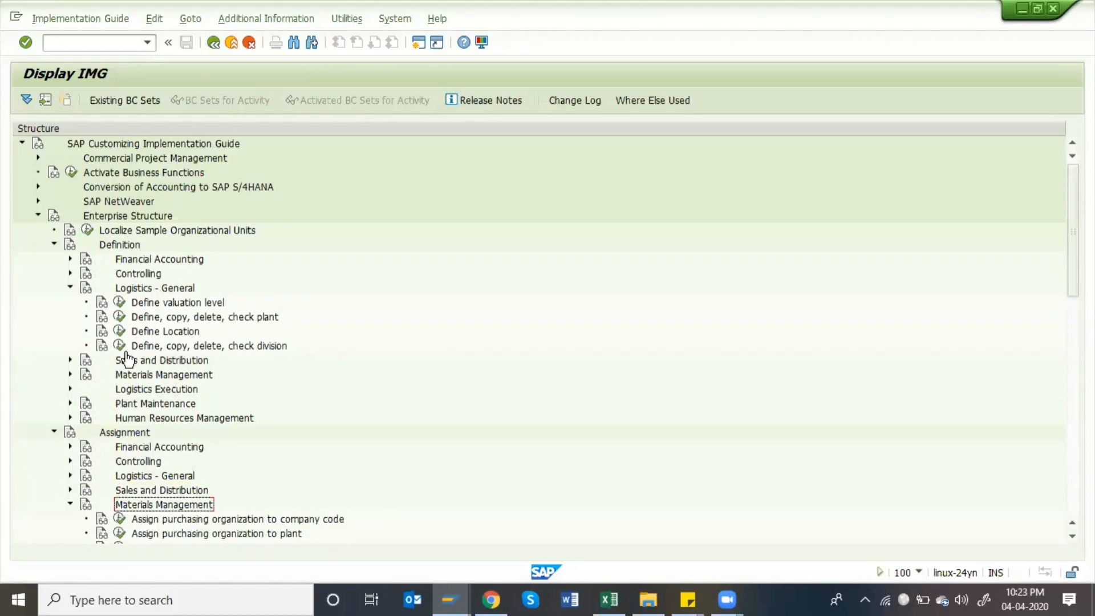
pyautogui.click(71, 288)
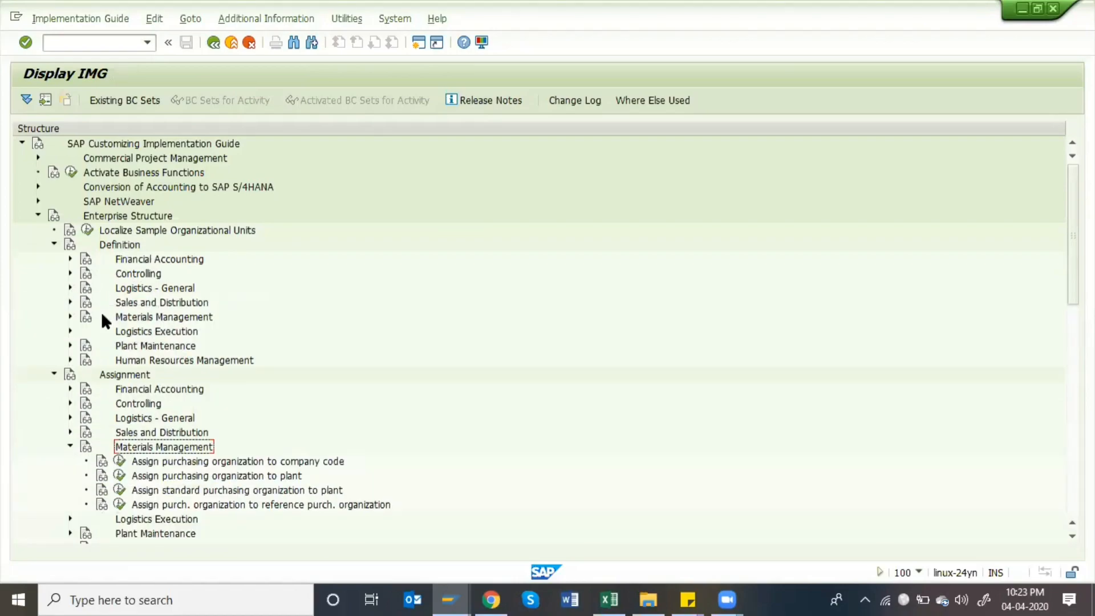
pyautogui.click(70, 316)
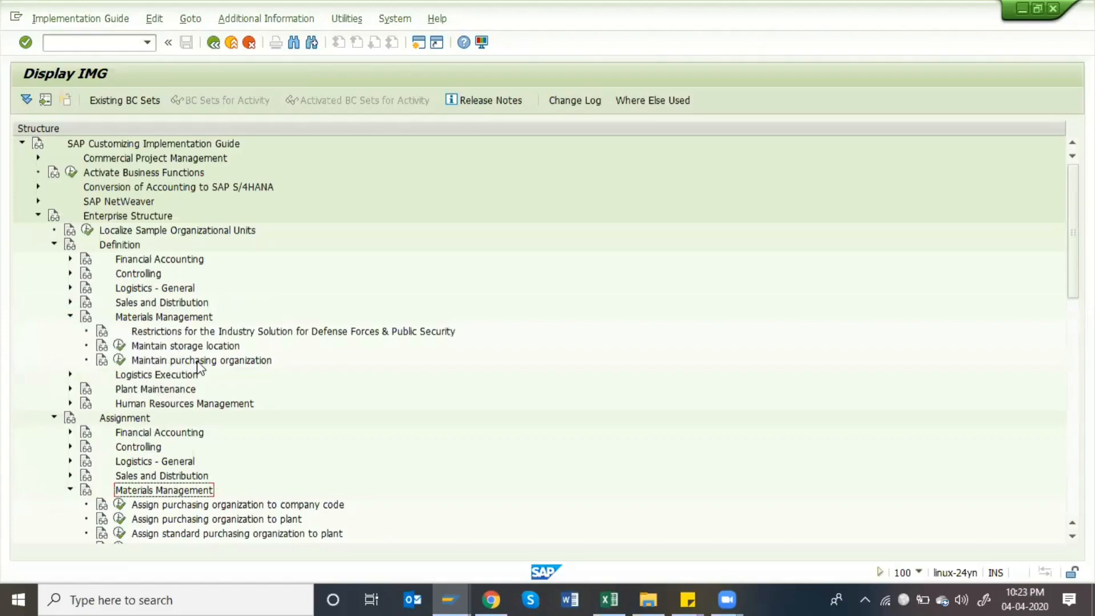
pyautogui.scroll(-3, 225, 360)
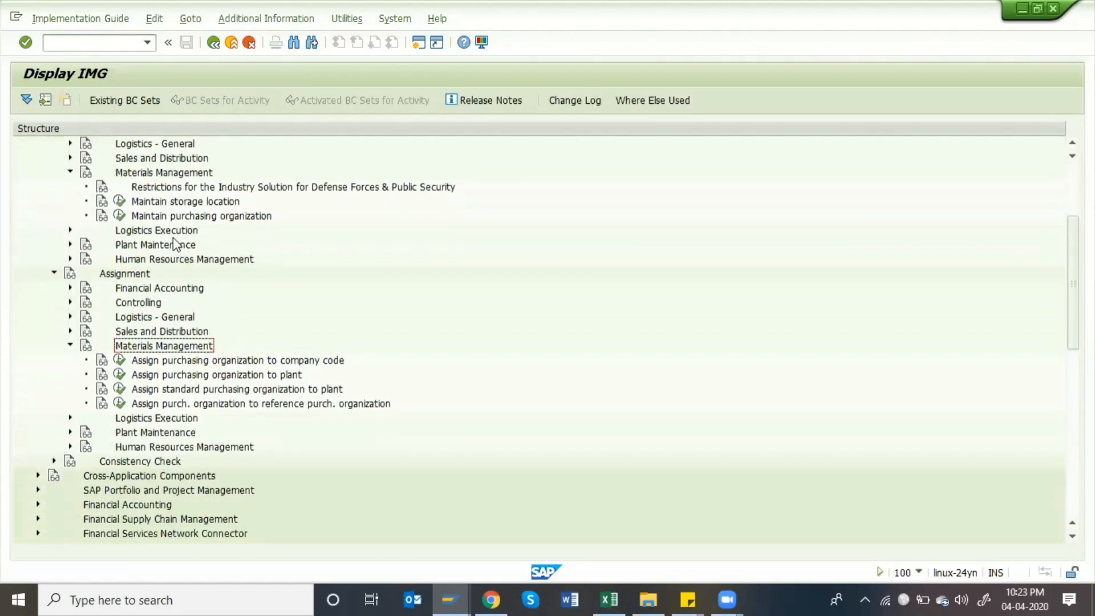
pyautogui.scroll(2, 172, 238)
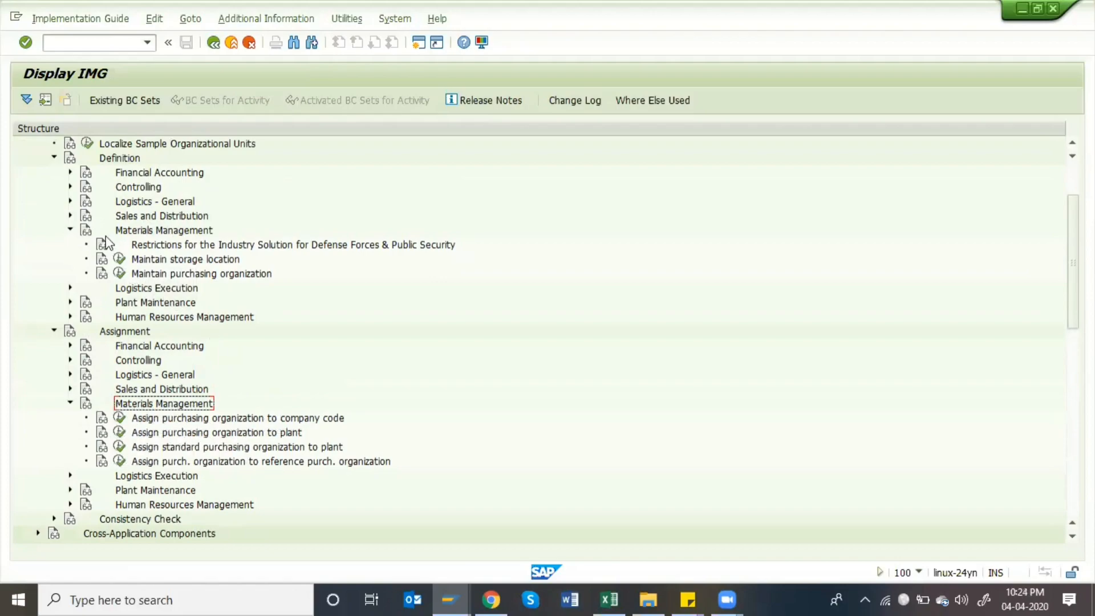
pyautogui.click(70, 229)
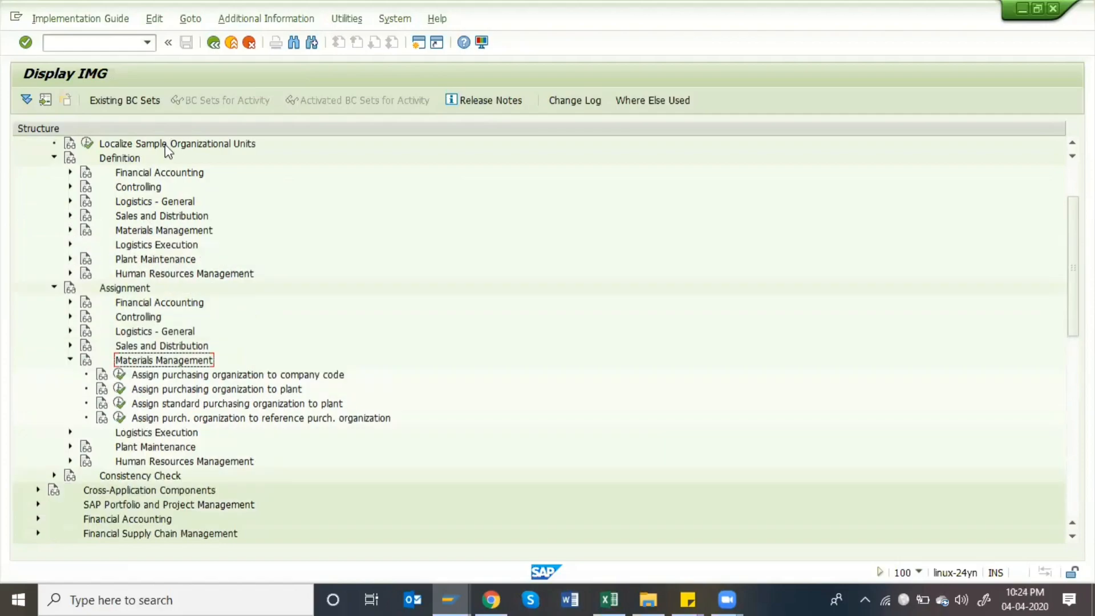
pyautogui.click(53, 158)
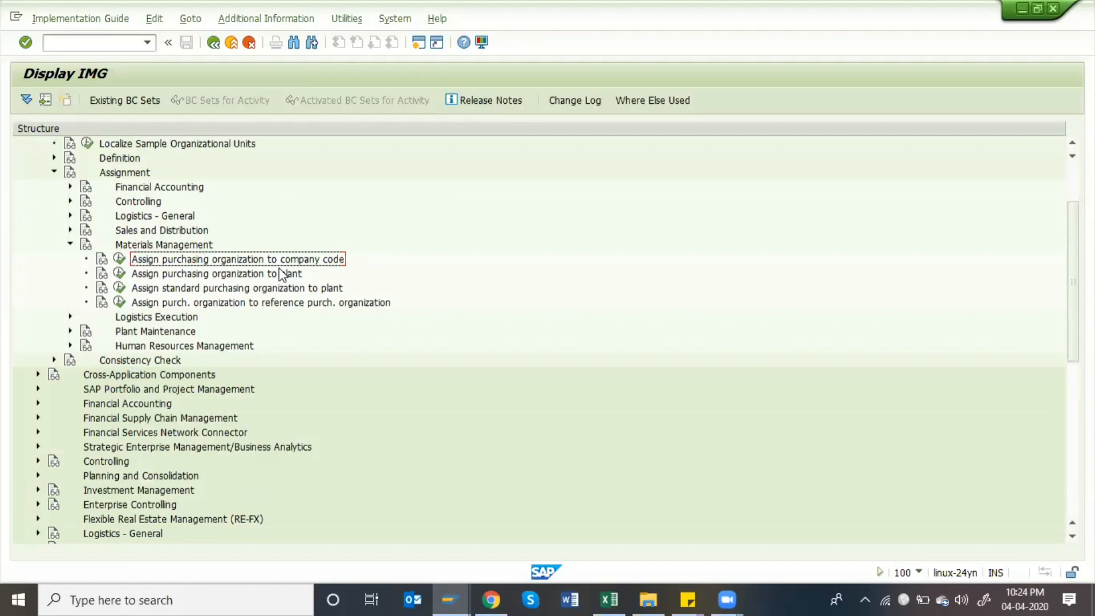
# - Open the Assign purchasing organization to company code activity under the Materials Management assignments
pyautogui.click(54, 172)
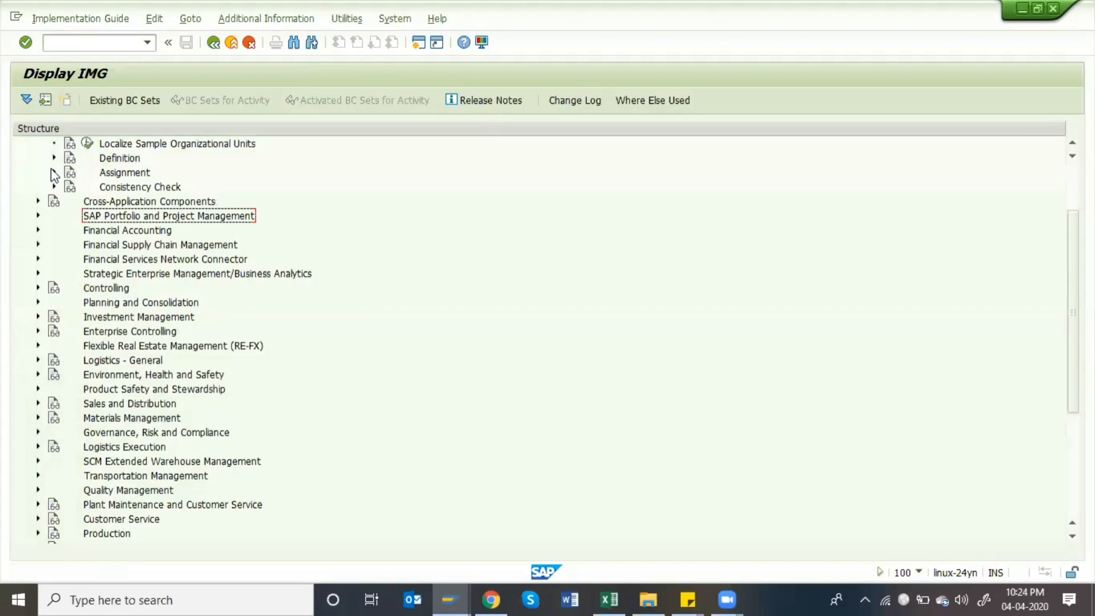
pyautogui.click(54, 172)
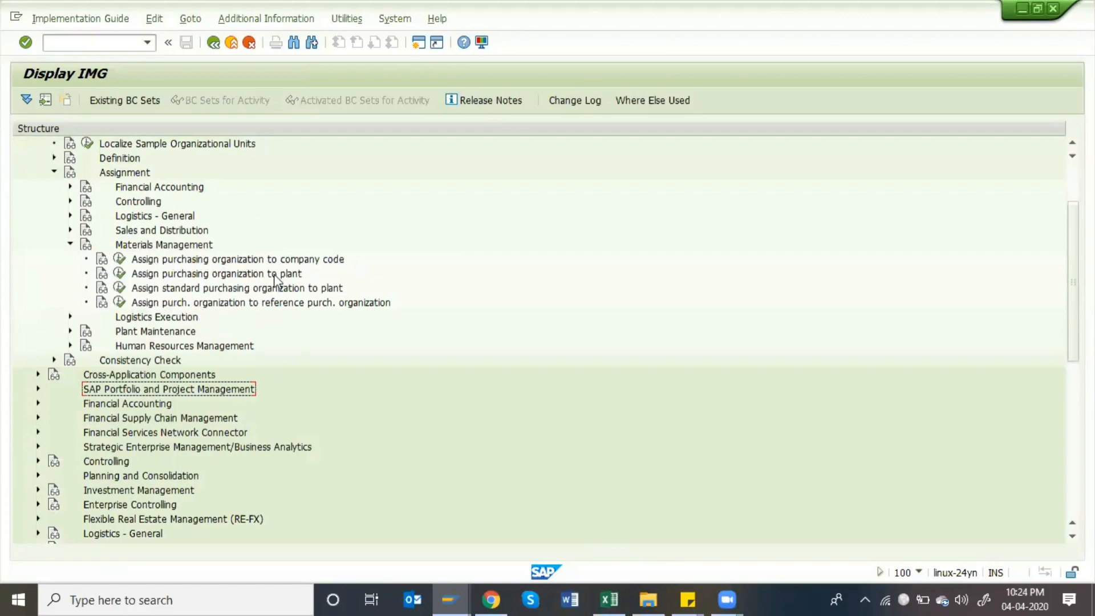
pyautogui.click(317, 261)
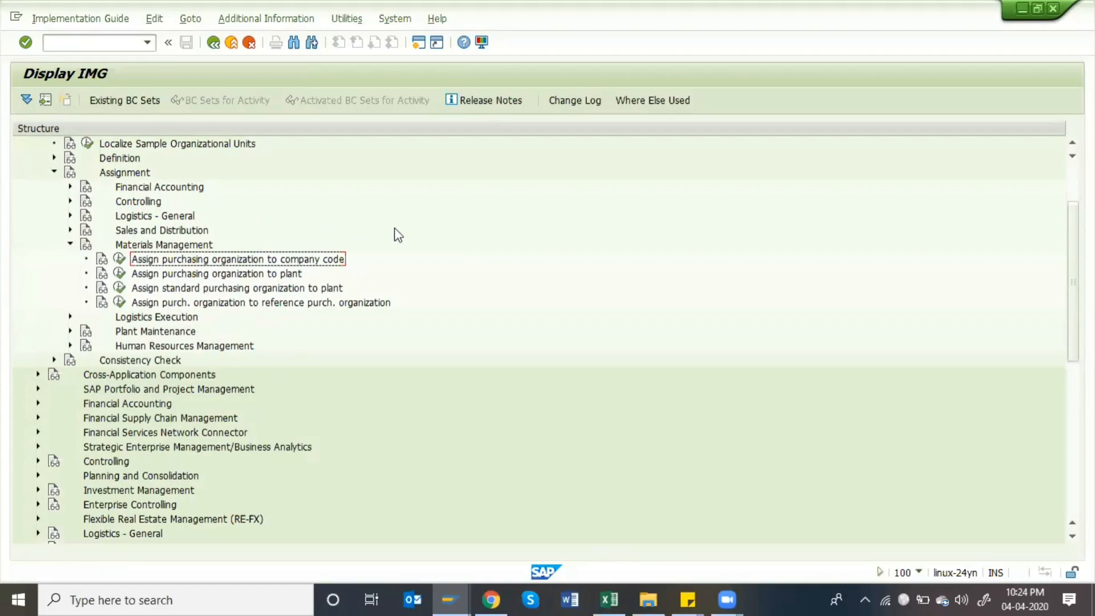
pyautogui.click(279, 276)
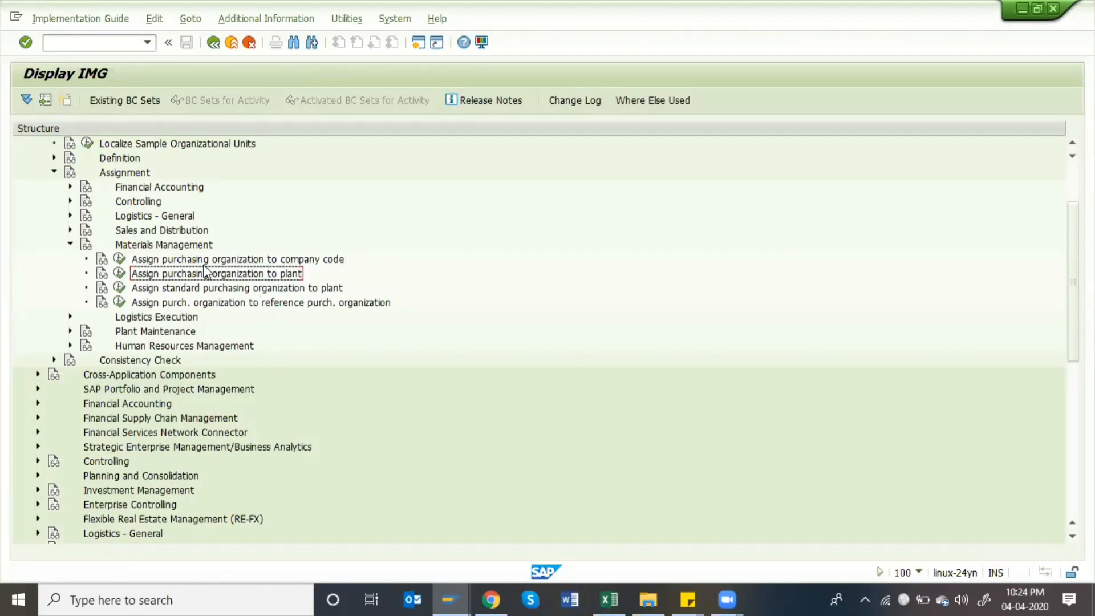
pyautogui.click(119, 259)
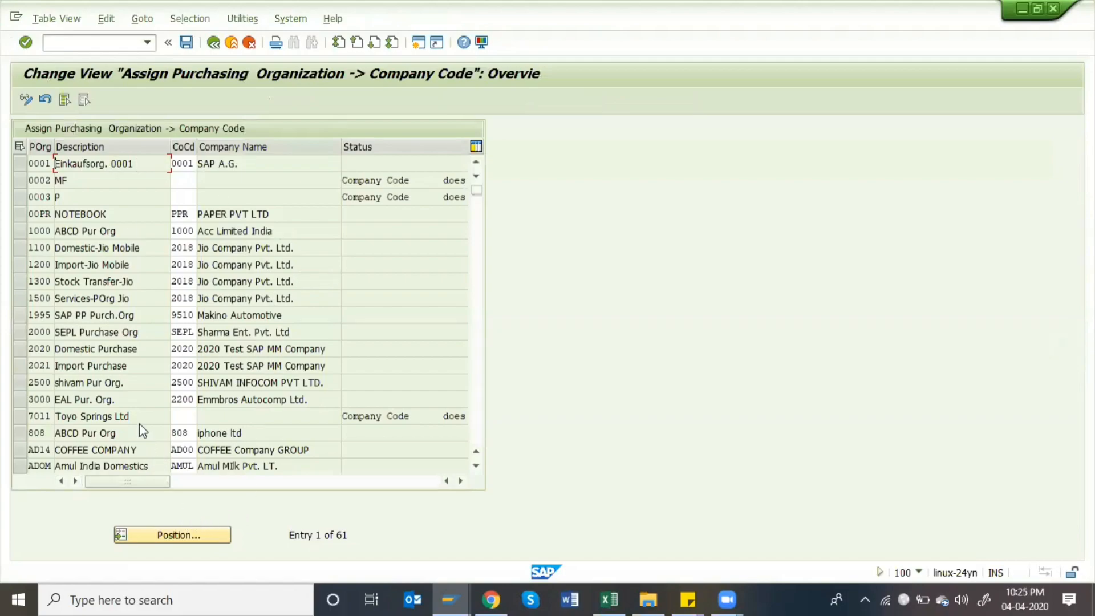
# - Check the company code assignments of purchasing organizations ADOM and AIMP, save the view and return to the customizing structure
pyautogui.scroll(-1, 139, 423)
pyautogui.scroll(-1, 76, 425)
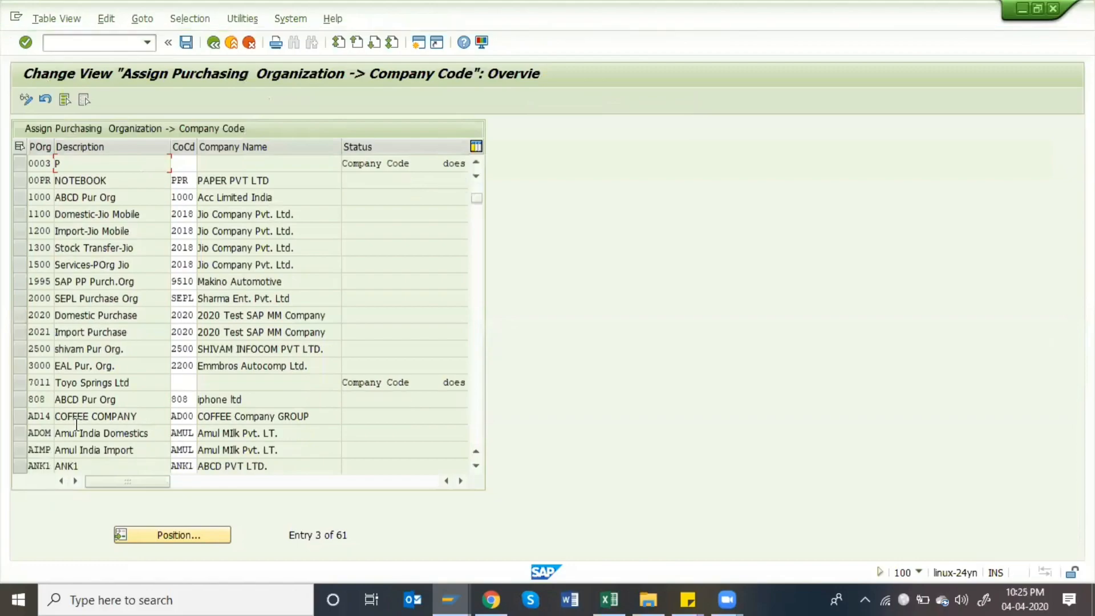
pyautogui.scroll(-1, 51, 417)
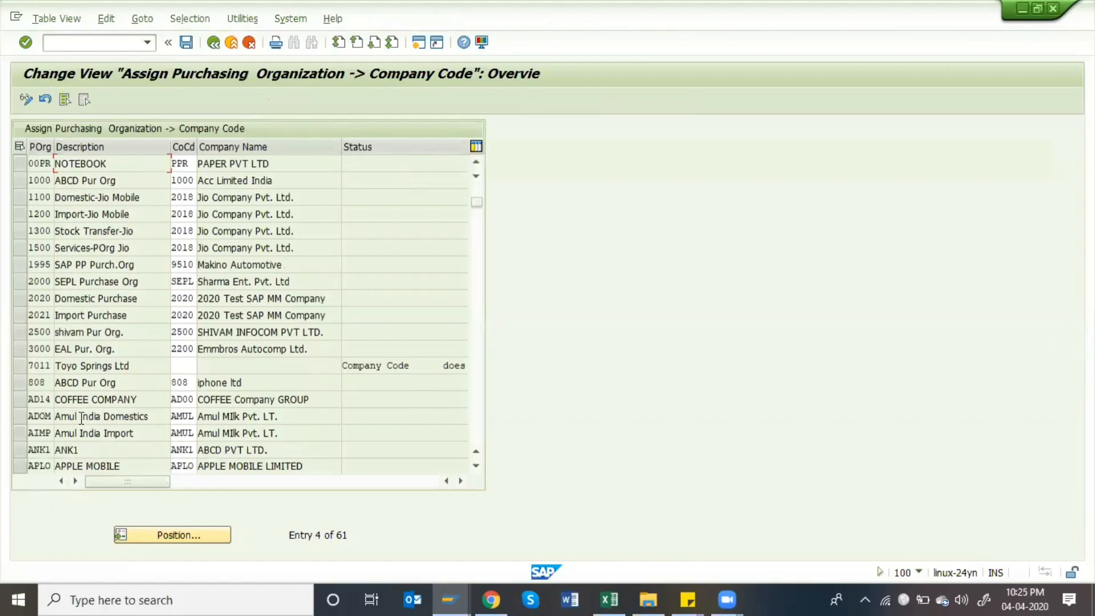
pyautogui.click(82, 418)
pyautogui.click(154, 434)
pyautogui.click(95, 416)
pyautogui.doubleClick(192, 416)
pyautogui.click(243, 416)
pyautogui.click(264, 433)
pyautogui.doubleClick(189, 416)
pyautogui.click(191, 431)
pyautogui.click(189, 416)
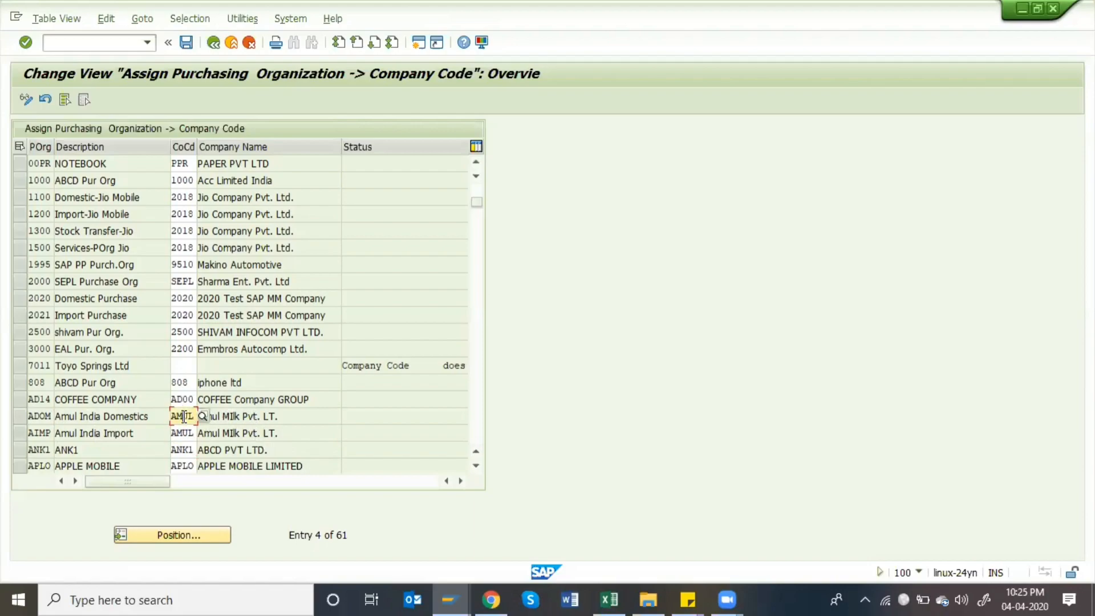
pyautogui.click(189, 432)
pyautogui.click(296, 417)
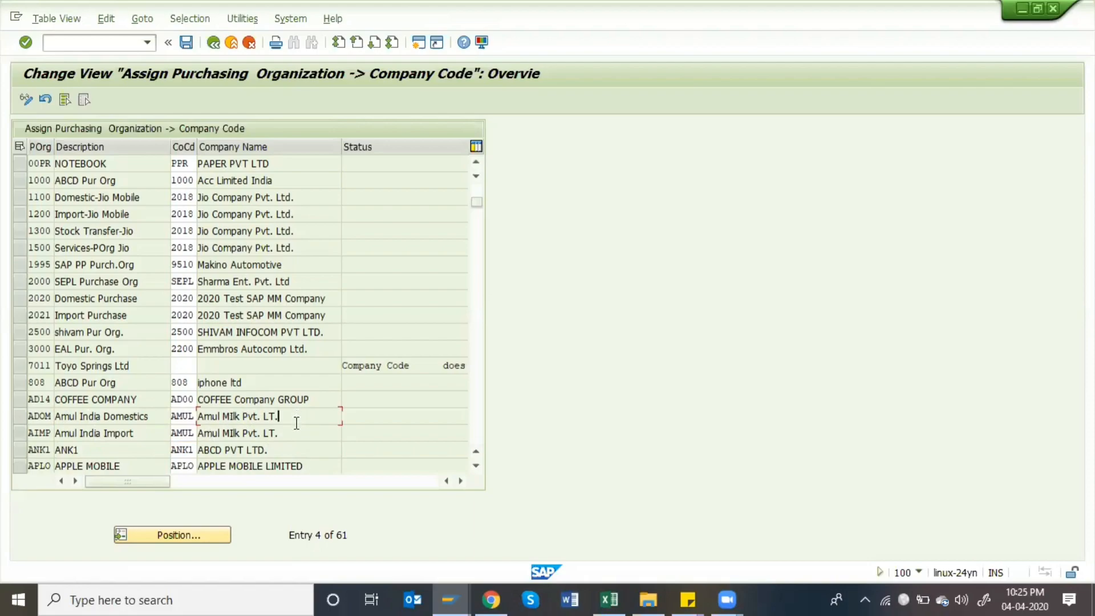
pyautogui.click(292, 433)
pyautogui.click(185, 46)
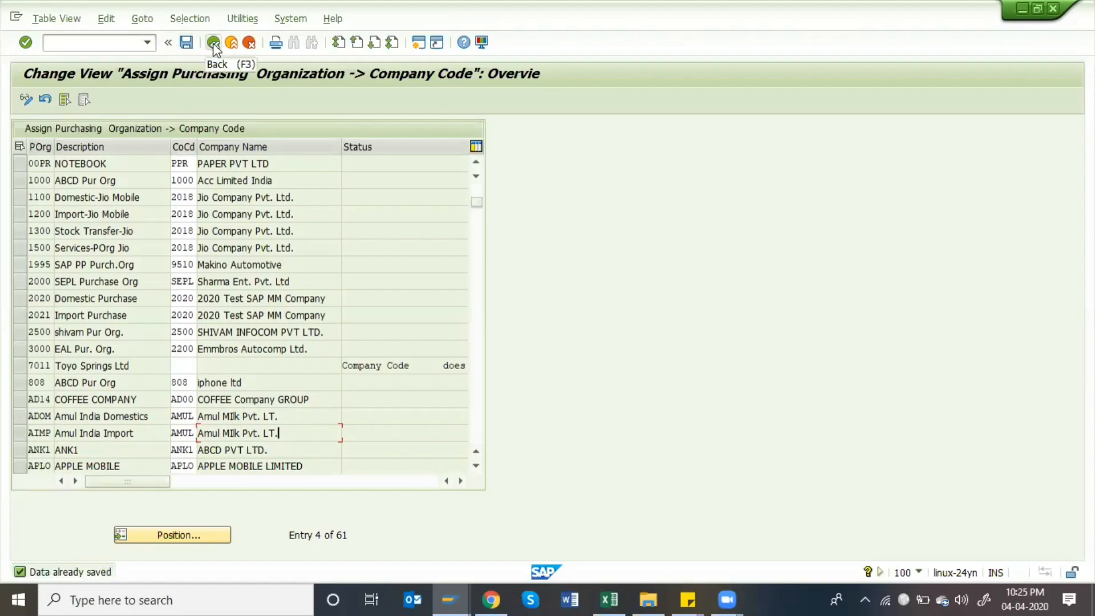
pyautogui.click(214, 46)
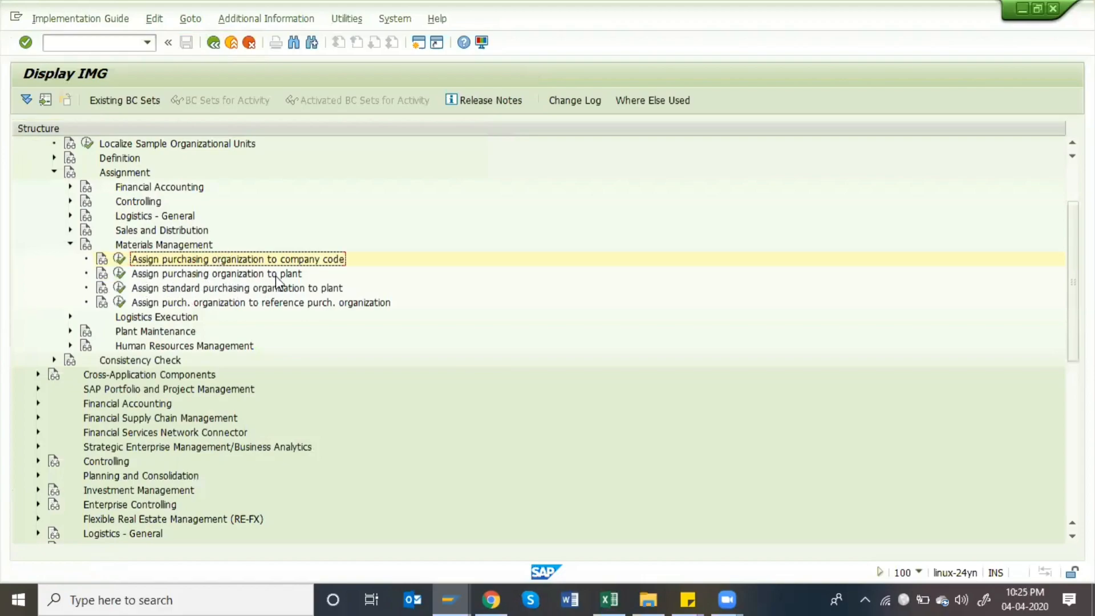
# - Open the Assign purchasing organization to plant activity and look through the existing assignments for the Amul purchasing organizations
pyautogui.click(119, 273)
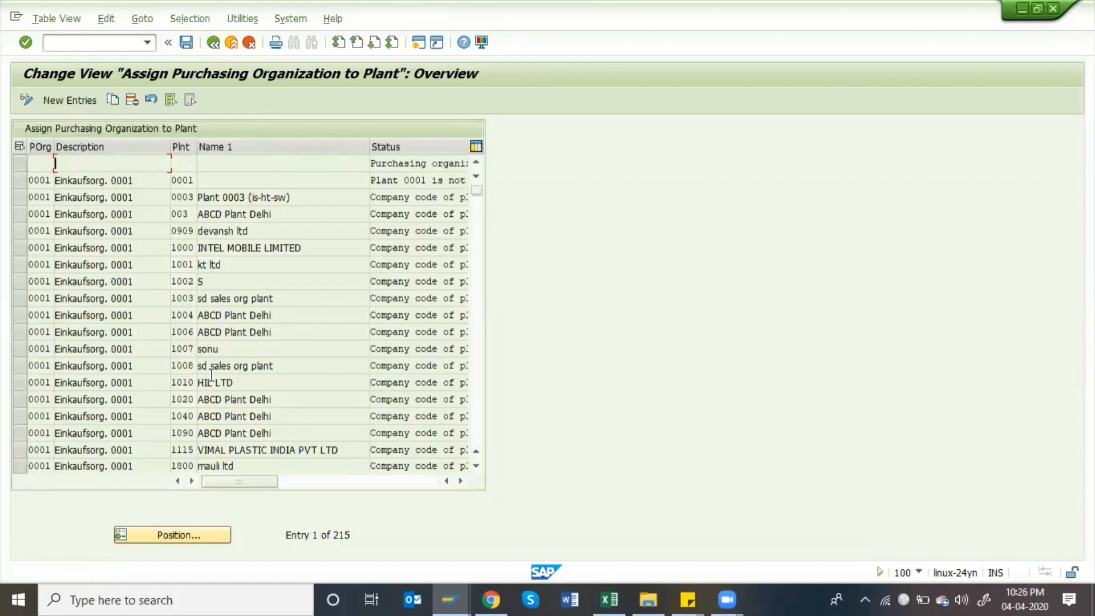
pyautogui.scroll(-20, 211, 374)
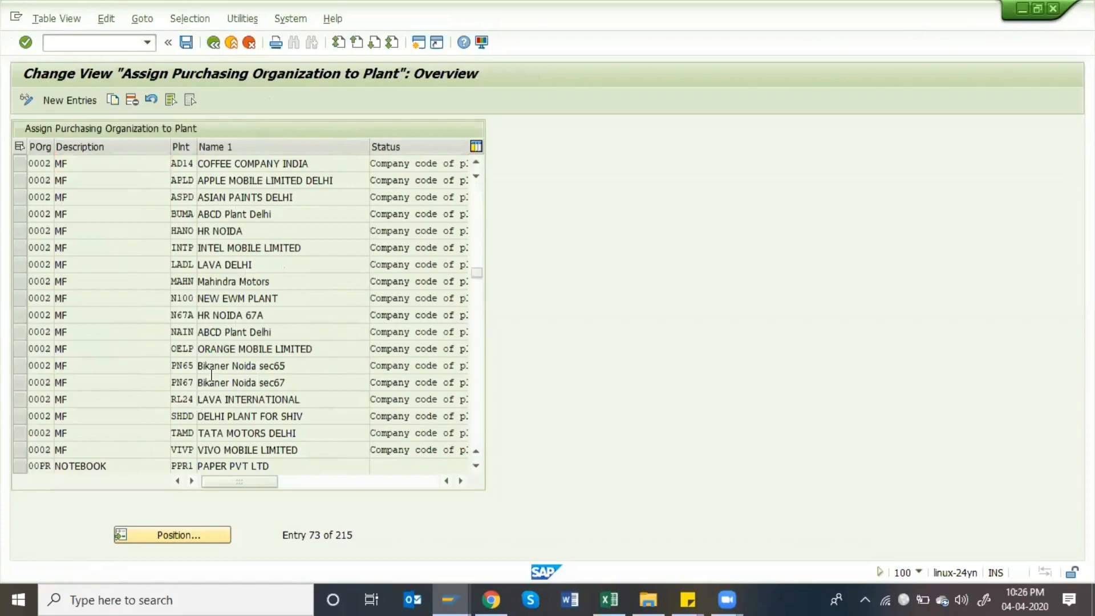
pyautogui.scroll(-20, 211, 375)
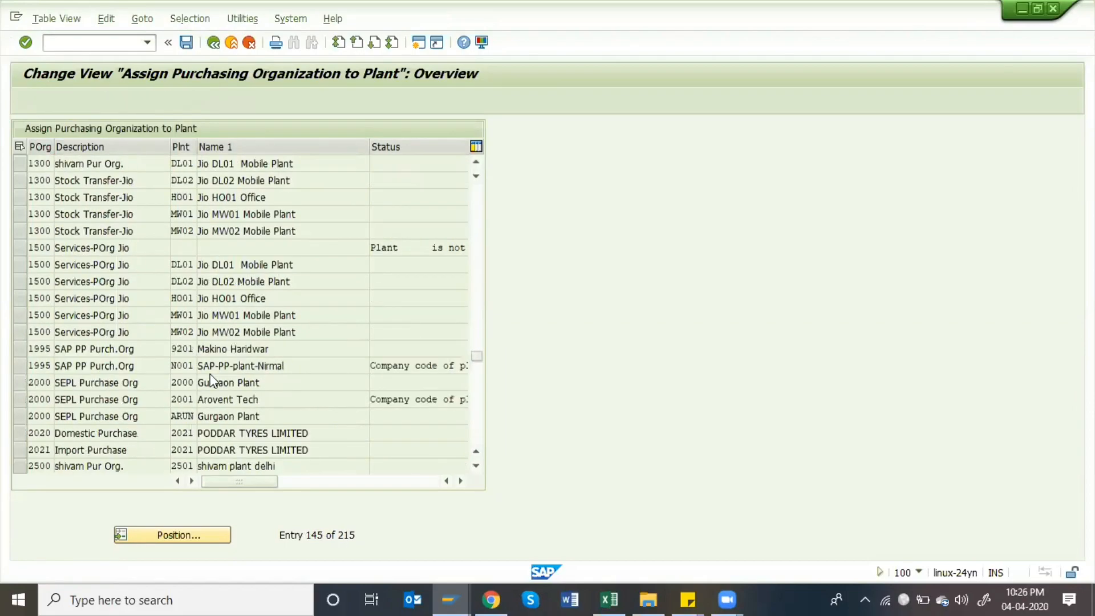
pyautogui.scroll(-12, 210, 374)
pyautogui.scroll(4, 210, 374)
pyautogui.scroll(-4, 210, 374)
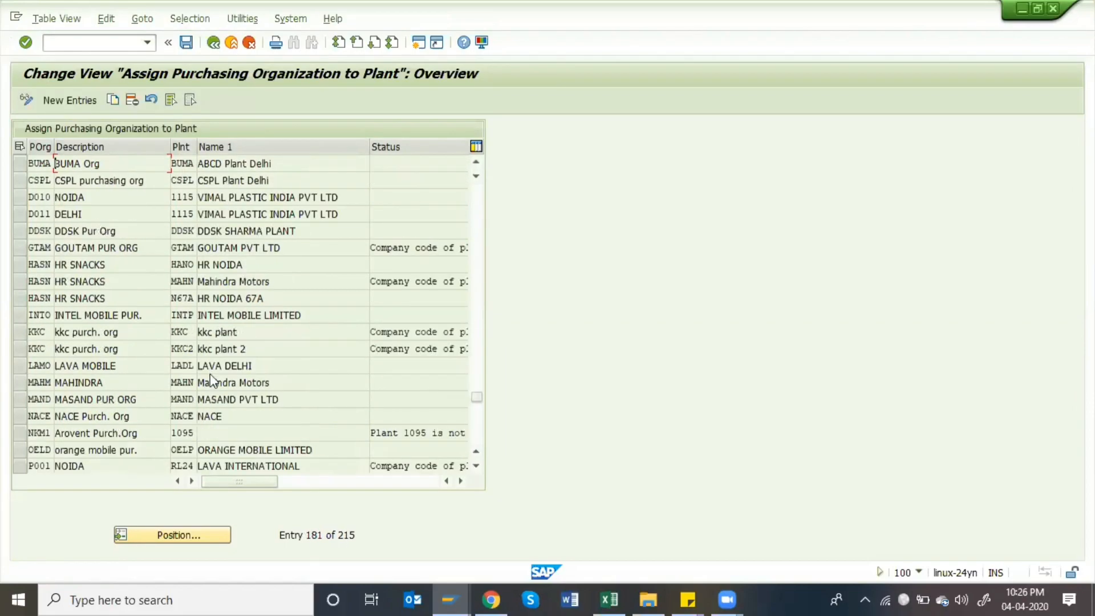
pyautogui.scroll(6, 211, 375)
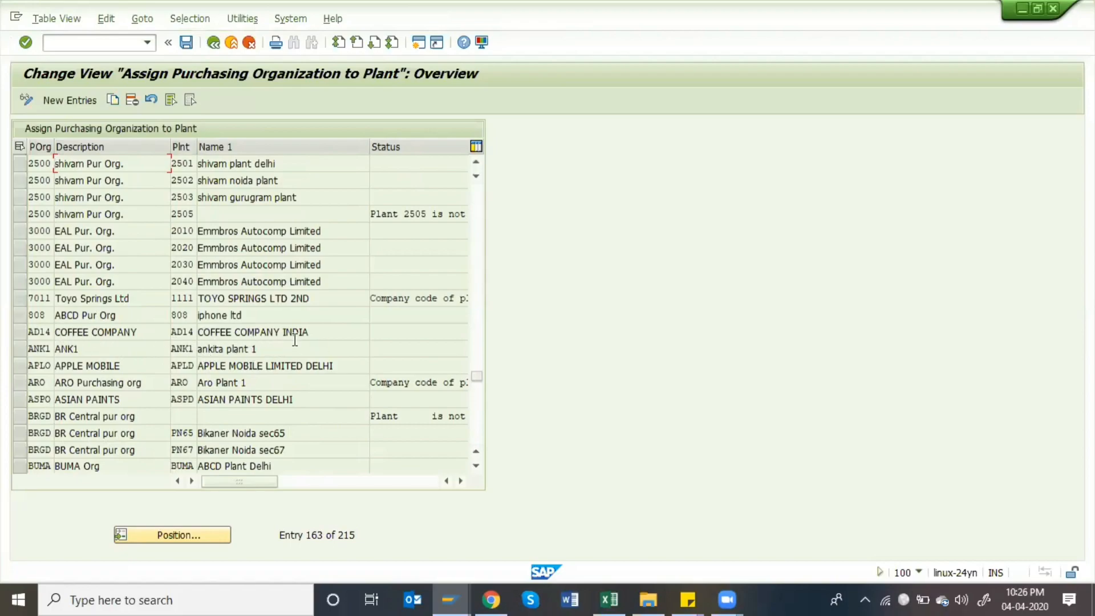
# - Start new purchasing organization to plant entries and enter purchasing organization ADOM, Amul India Domestics, in the first row
pyautogui.click(50, 103)
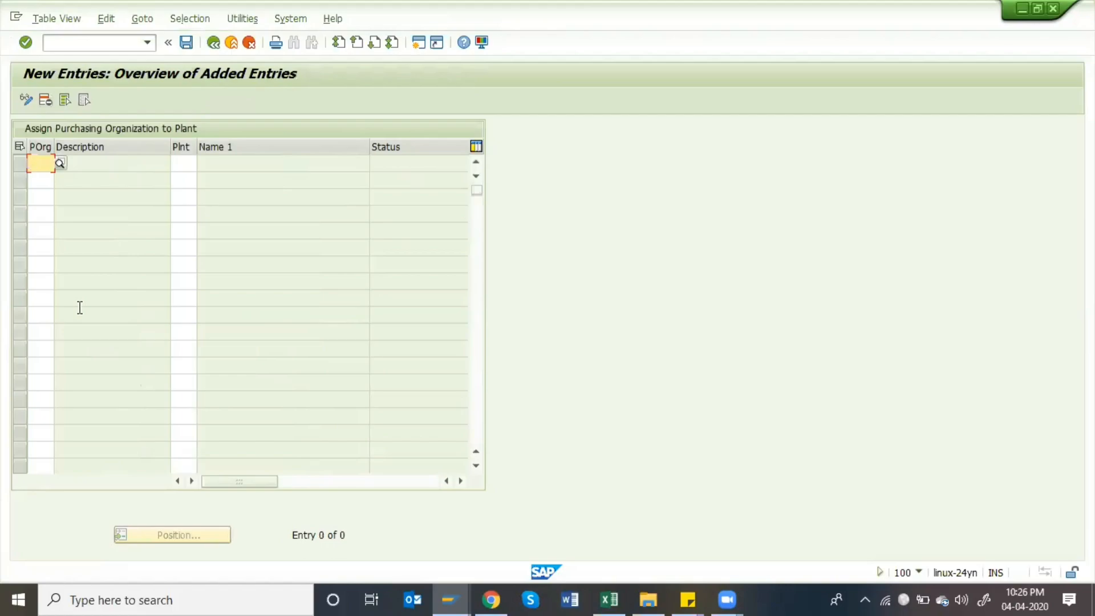
pyautogui.write('ado')
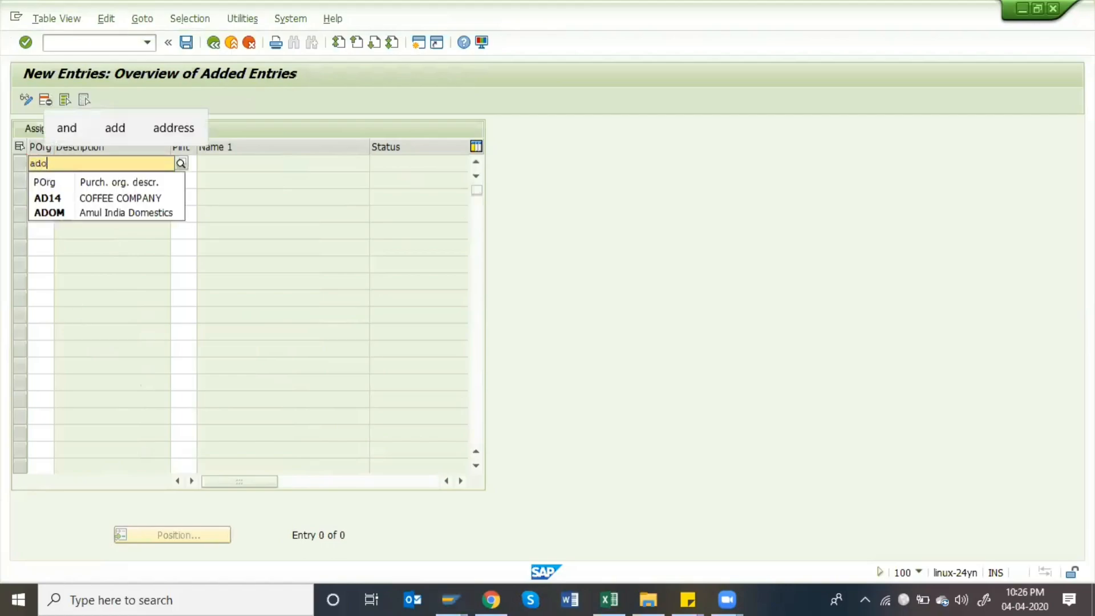
pyautogui.write('m')
pyautogui.press('Down')
pyautogui.press('Return')
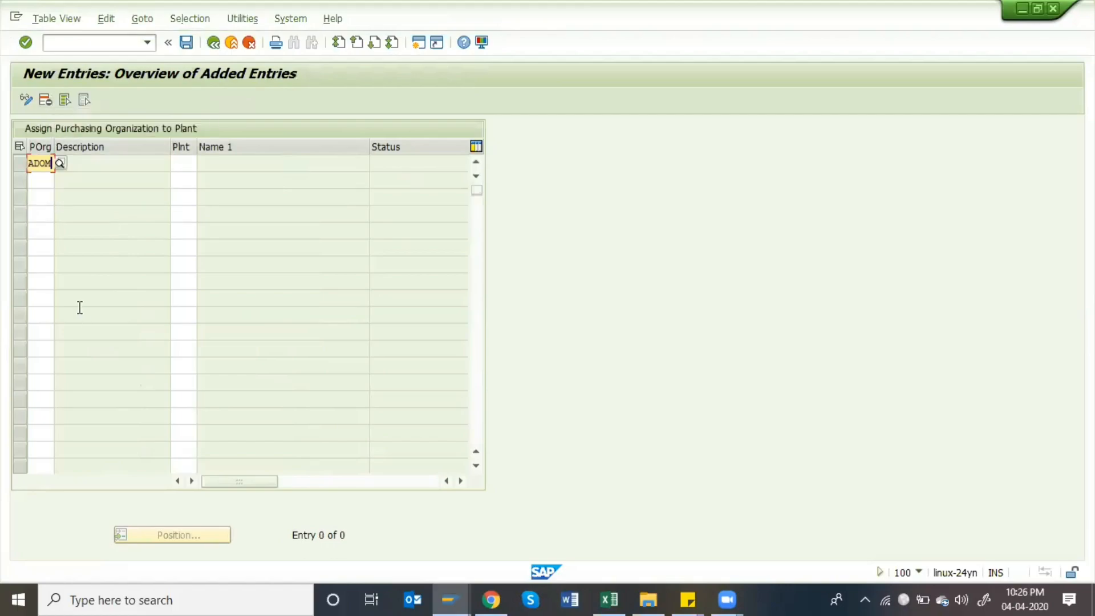
# - Assign plant AMDE, Amul Delhi Plant, to purchasing organization ADOM in the first row and save the new entry
pyautogui.press('Tab')
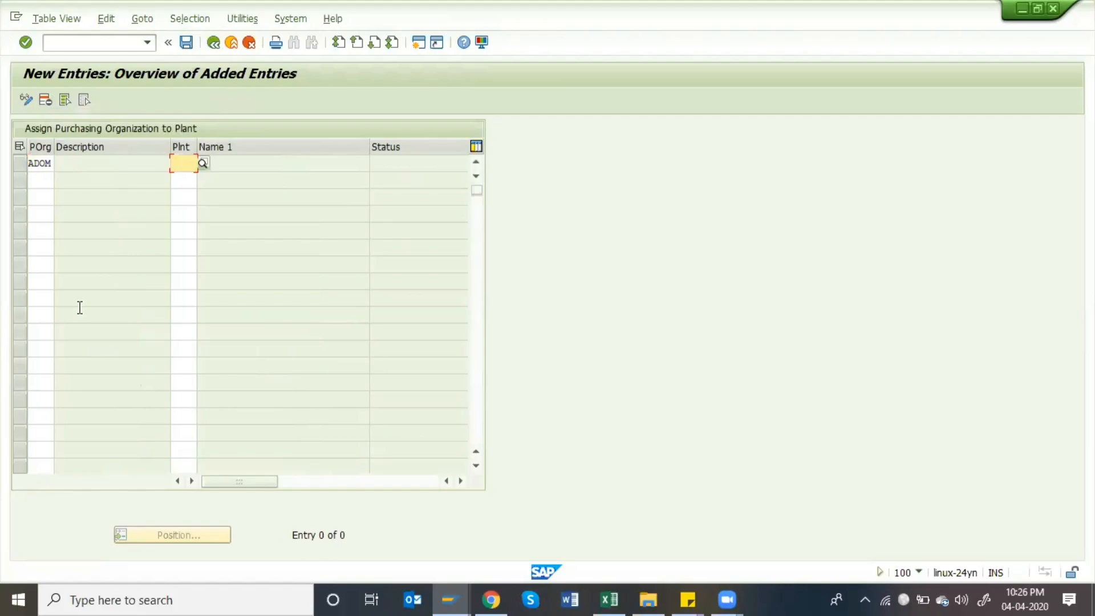
pyautogui.write('amde')
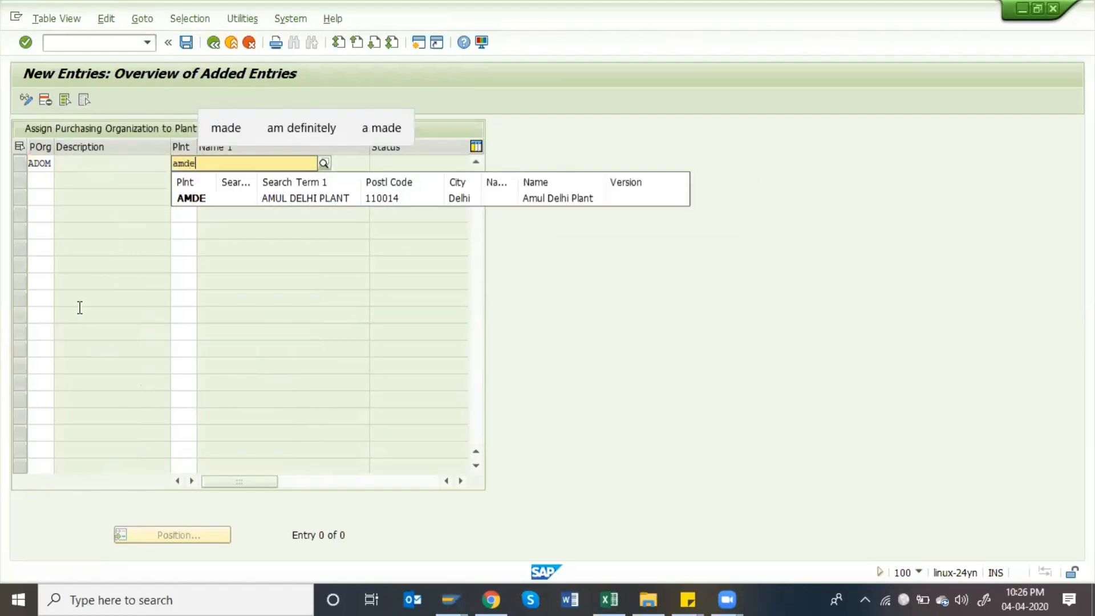
pyautogui.press('Return')
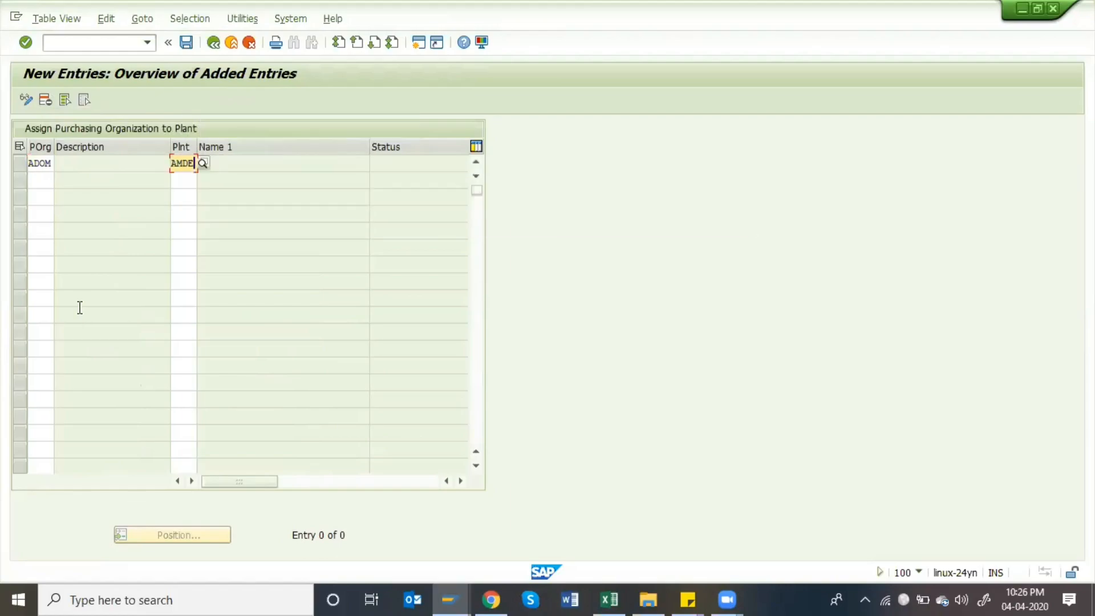
pyautogui.press('Return')
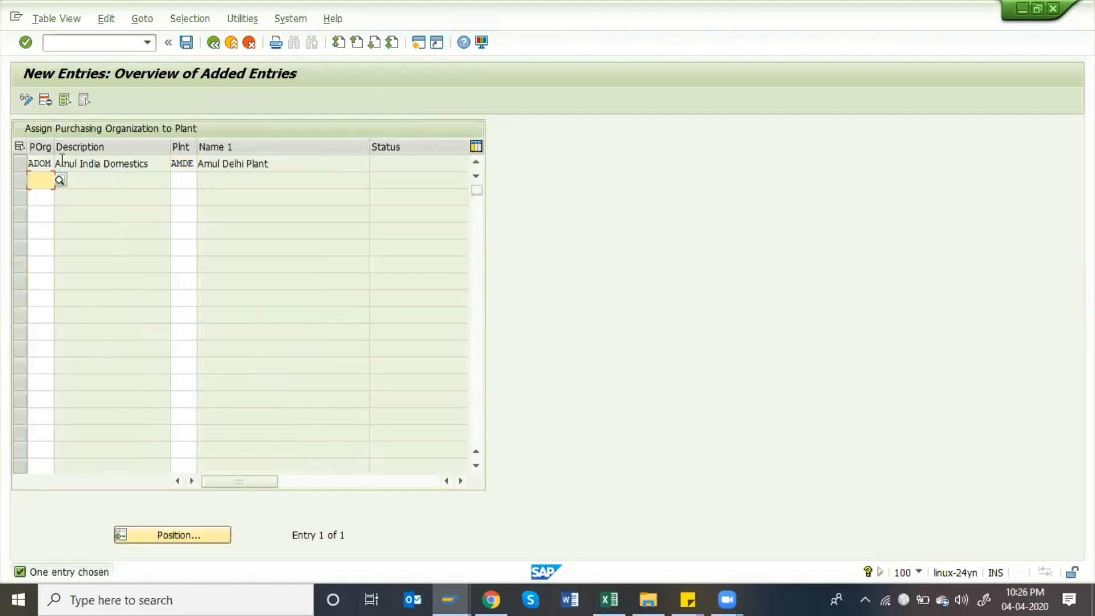
pyautogui.click(268, 163)
pyautogui.click(36, 176)
pyautogui.click(187, 42)
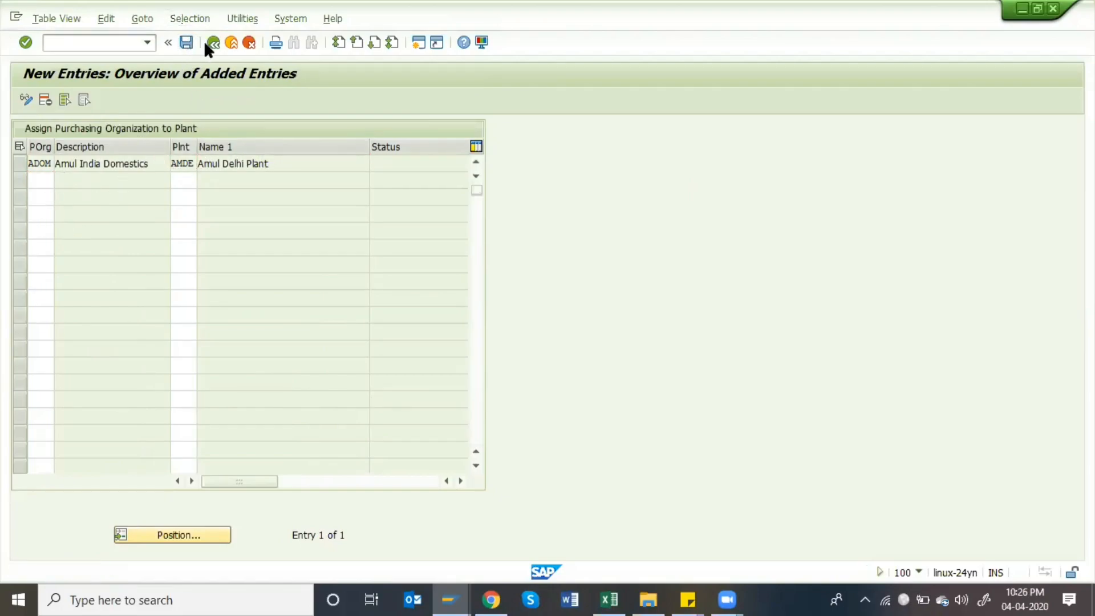
pyautogui.press('Return')
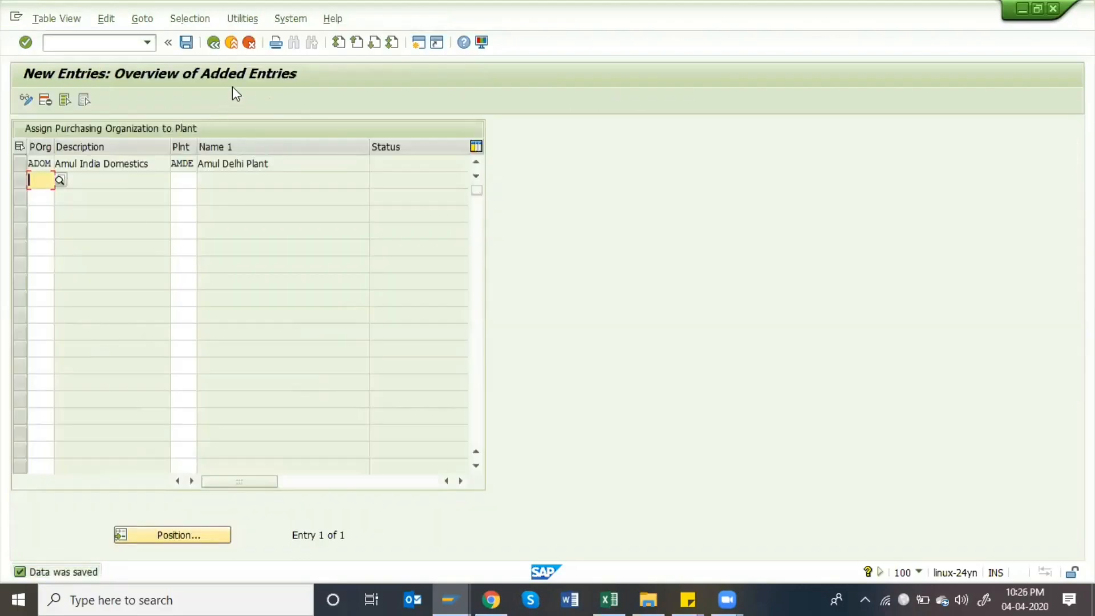
# - Leave the plant assignment view for the customizing structure and collapse the Materials Management node under Assignment
pyautogui.click(215, 41)
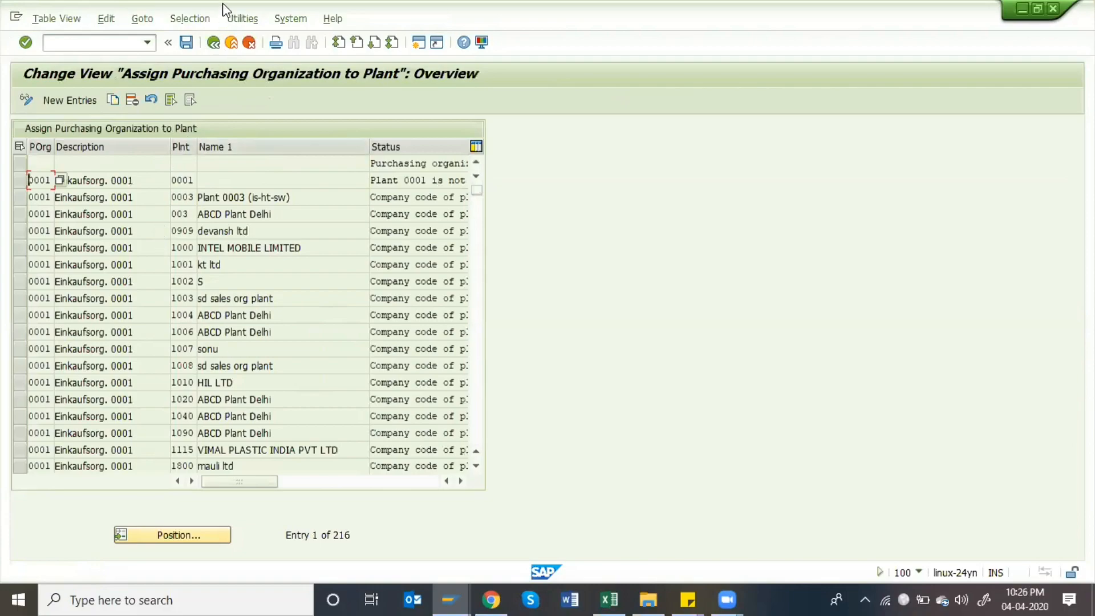
pyautogui.click(215, 42)
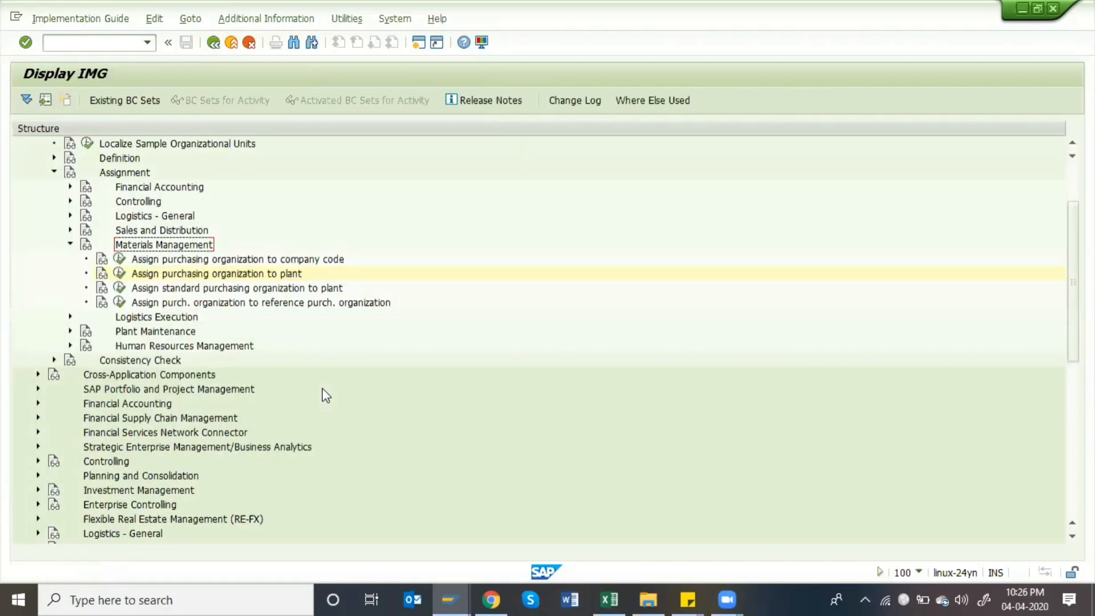
pyautogui.press('Right')
pyautogui.press('Left')
pyautogui.press('Left')
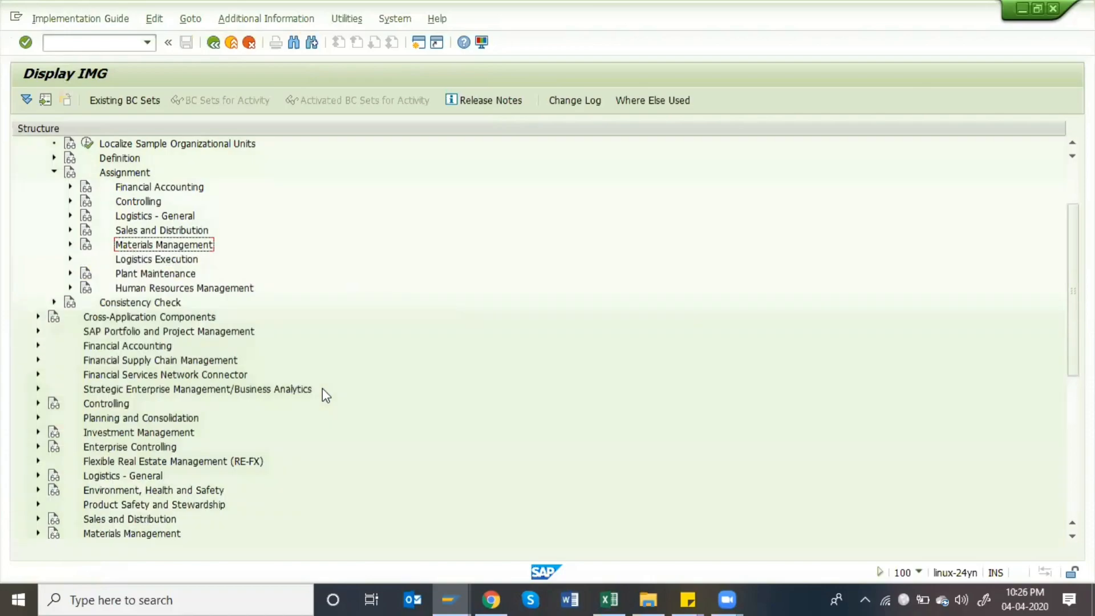